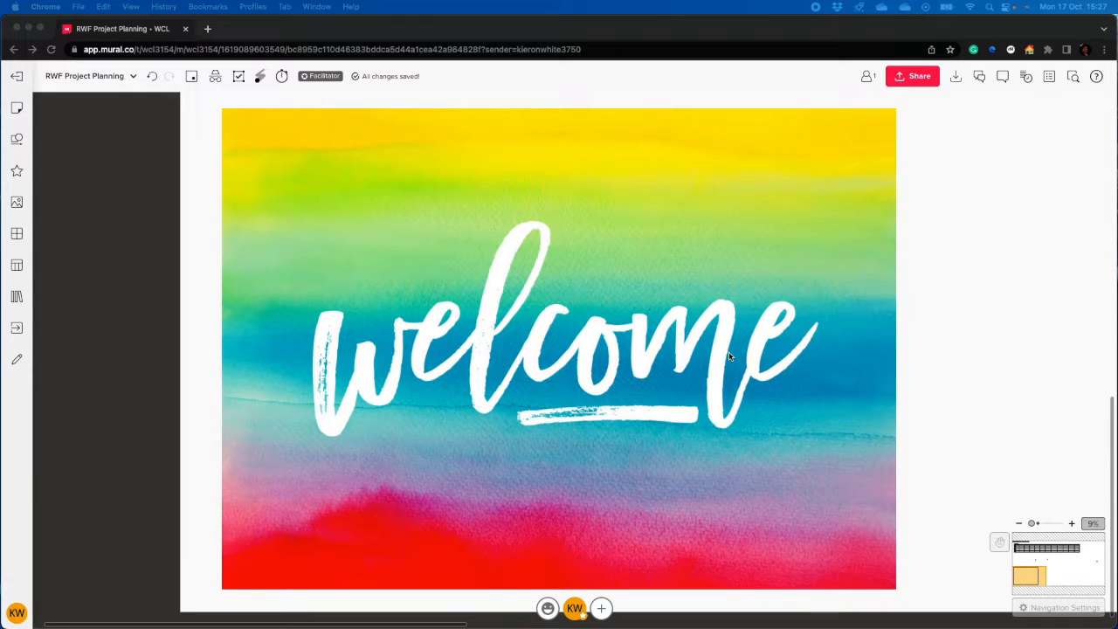
scroll(624, 394, down, 2)
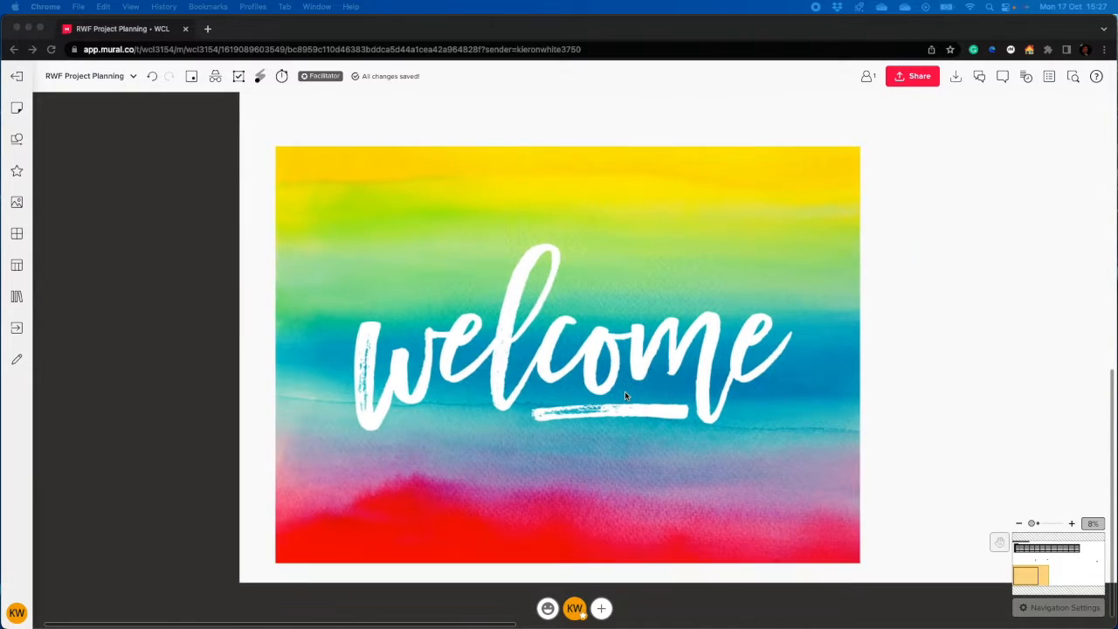
scroll(624, 394, down, 3)
scroll(621, 395, down, 1)
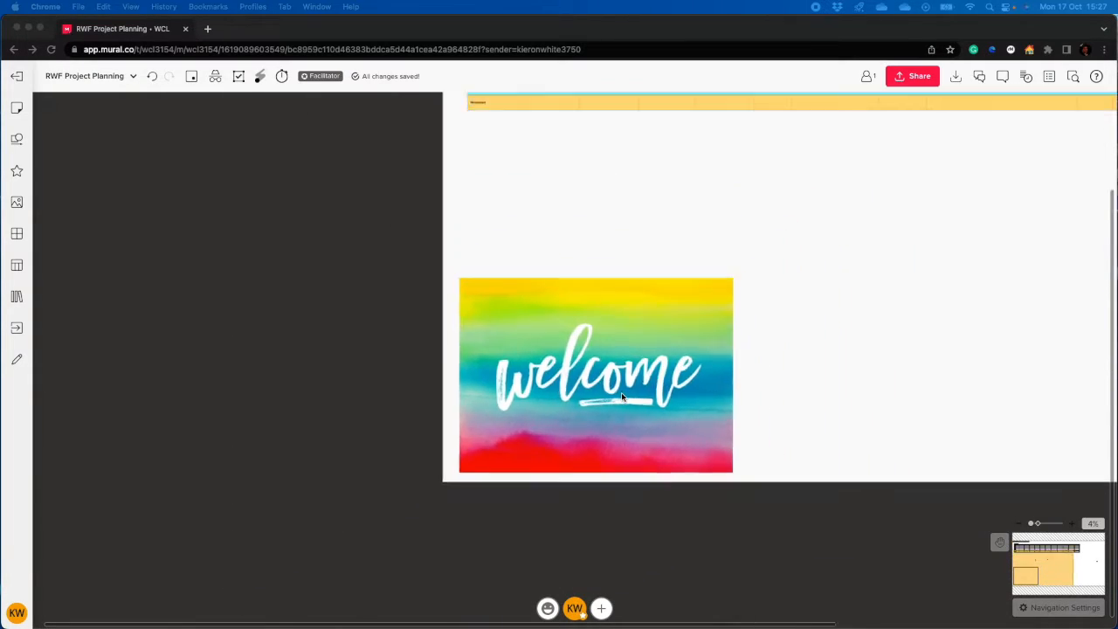
scroll(620, 396, up, 3)
scroll(619, 397, up, 1)
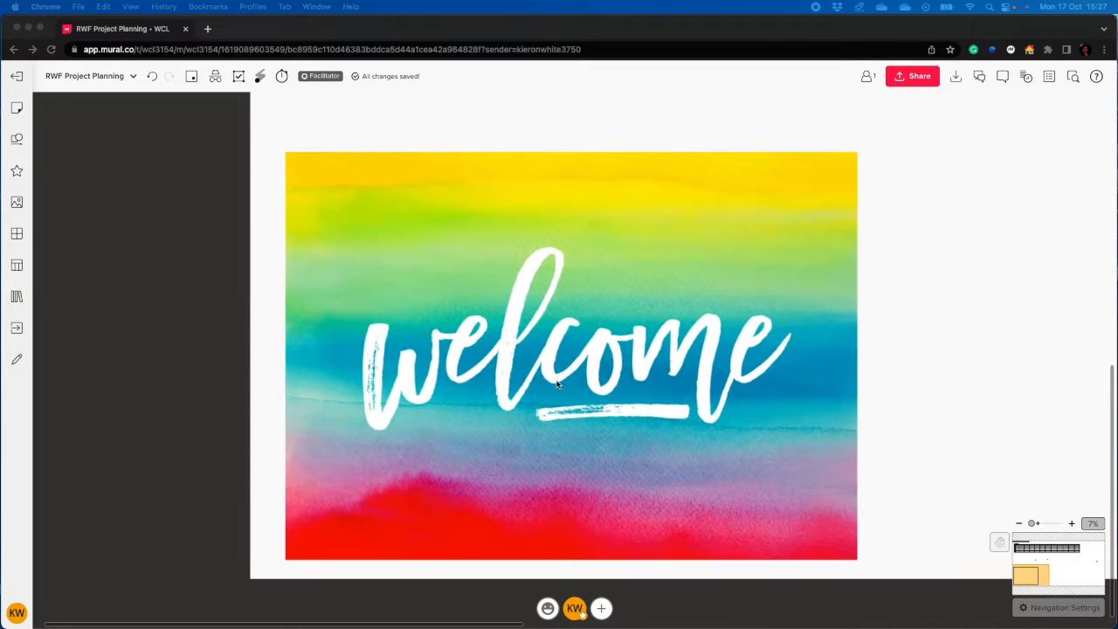
scroll(611, 394, down, 2)
scroll(559, 386, up, 3)
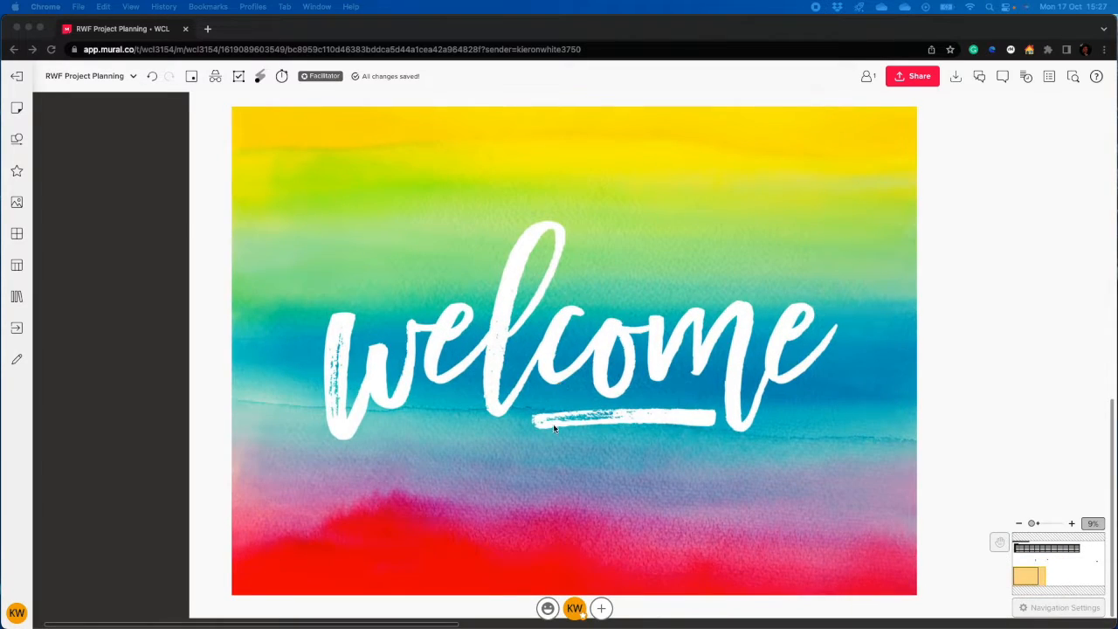
Delete the rainbow-coloured welcome image from the mural.
click(357, 252)
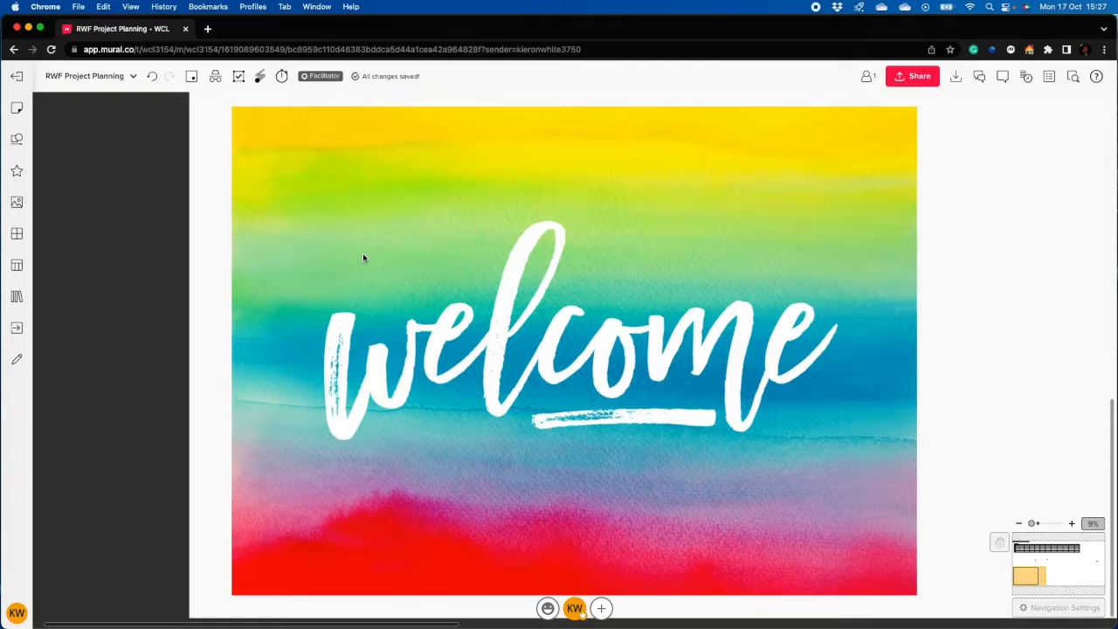
click(410, 288)
key(BackSpace)
scroll(410, 288, down, 5)
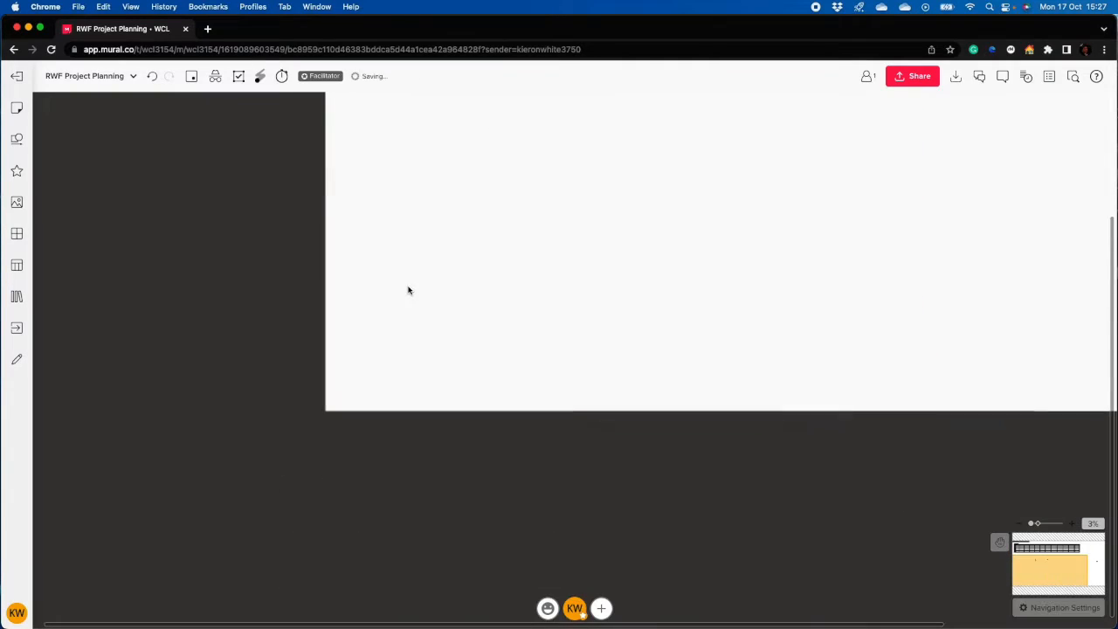
drag(420, 273, 279, 317)
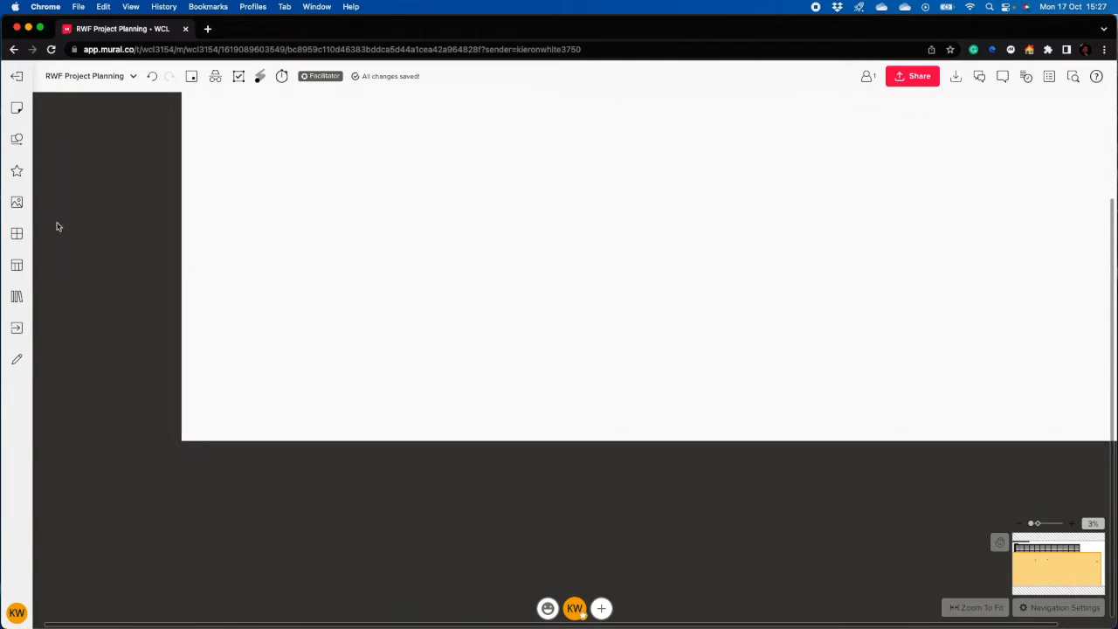
Search the web image library for "welcome".
click(17, 203)
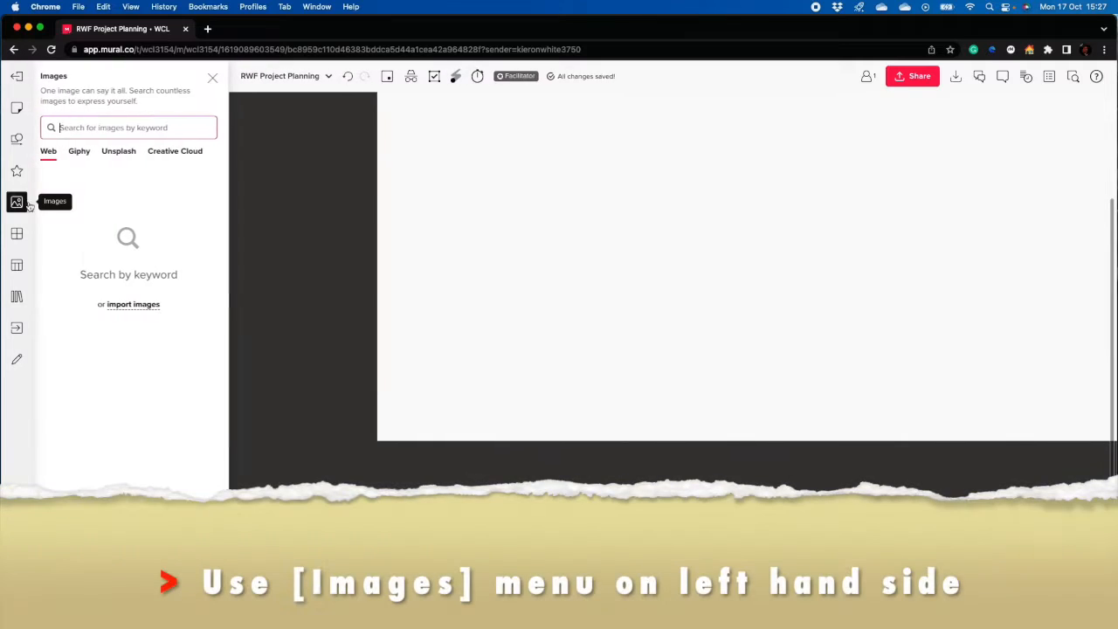
text(wel)
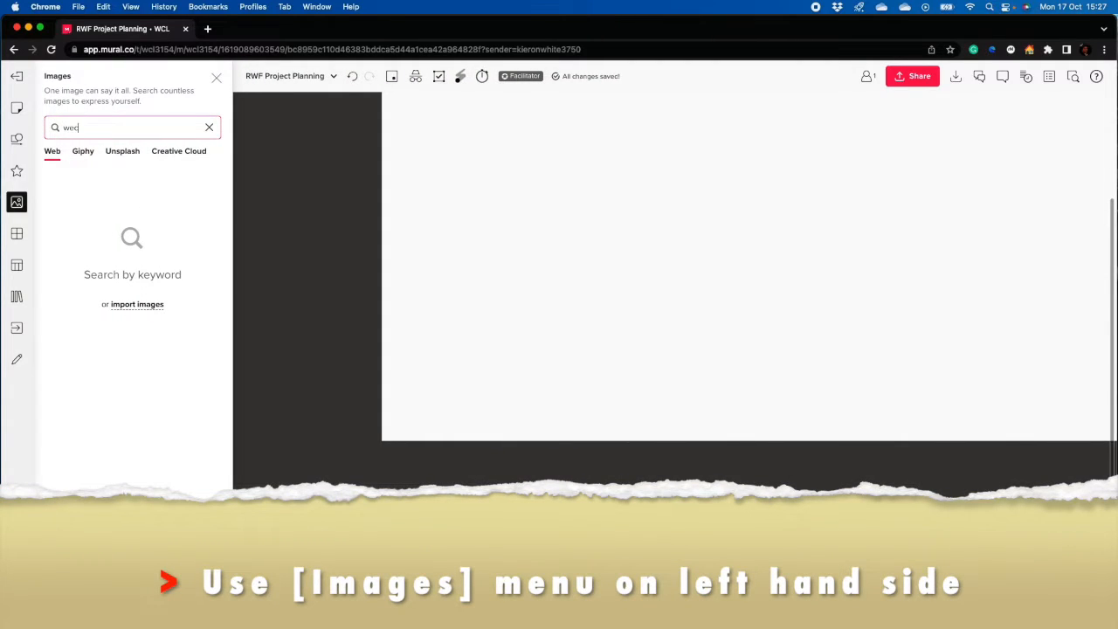
text(come)
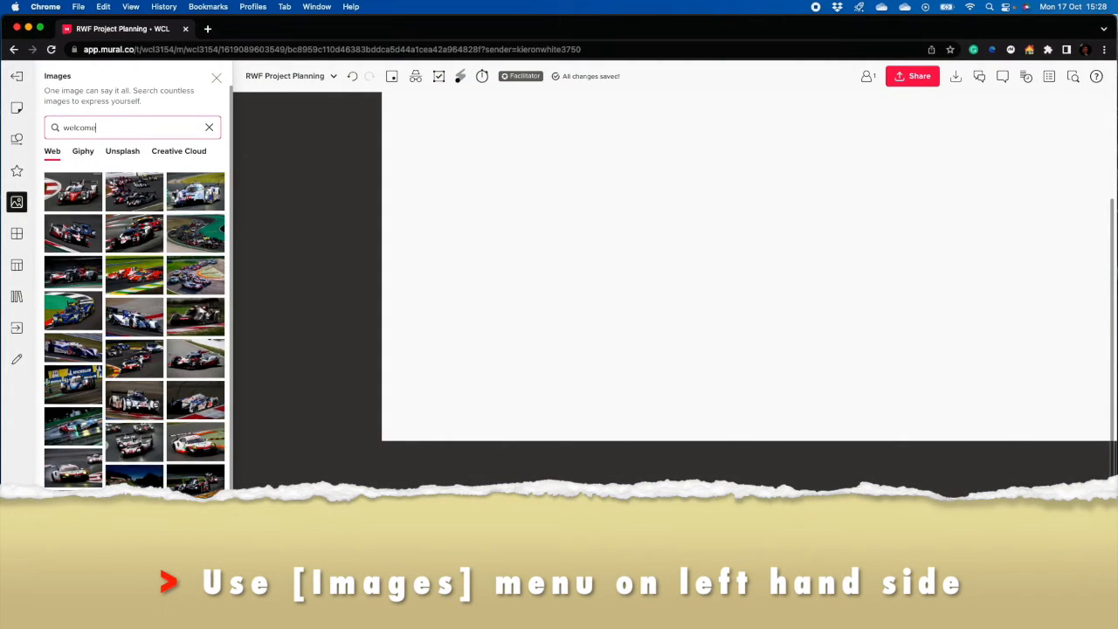
click(108, 250)
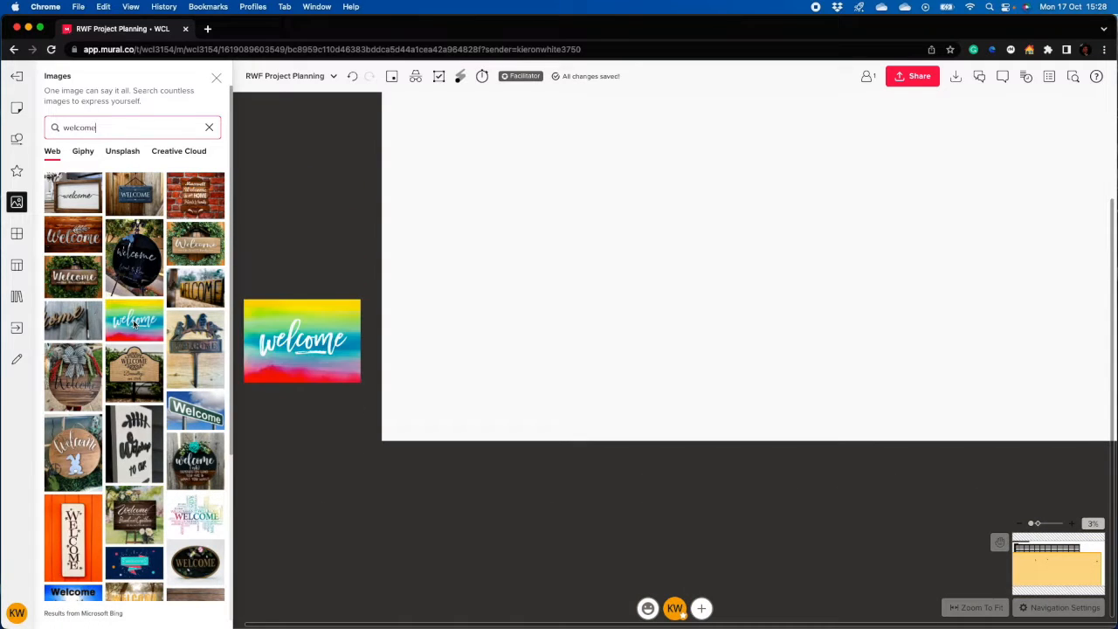
Insert the orange image with the vertical WELCOME sign into the mural and close the image search.
click(79, 537)
scroll(679, 295, up, 5)
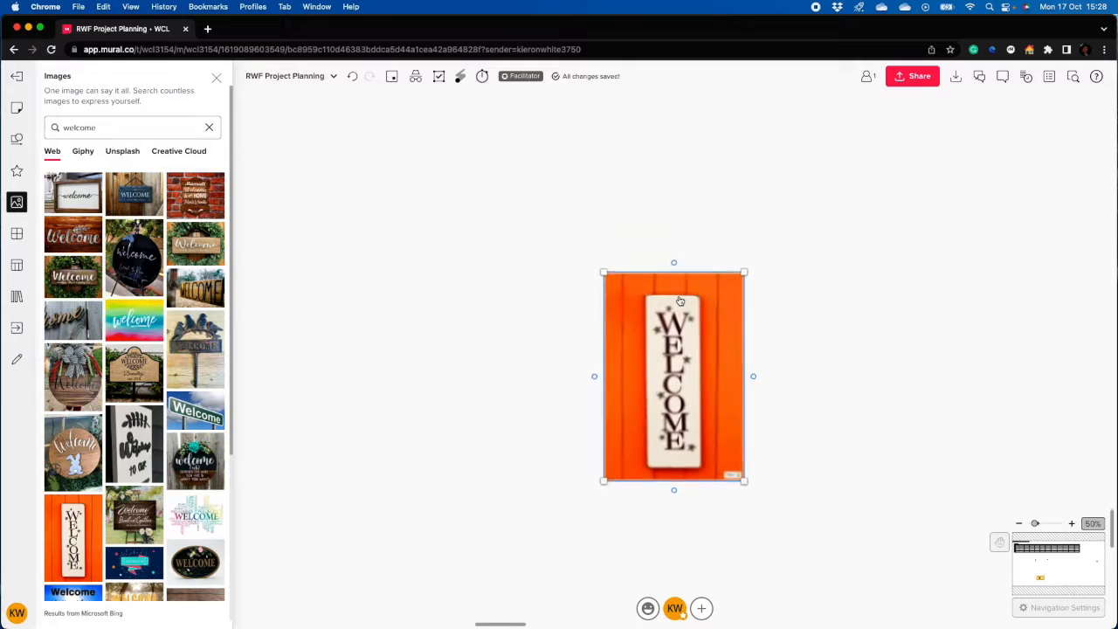
scroll(734, 259, up, 4)
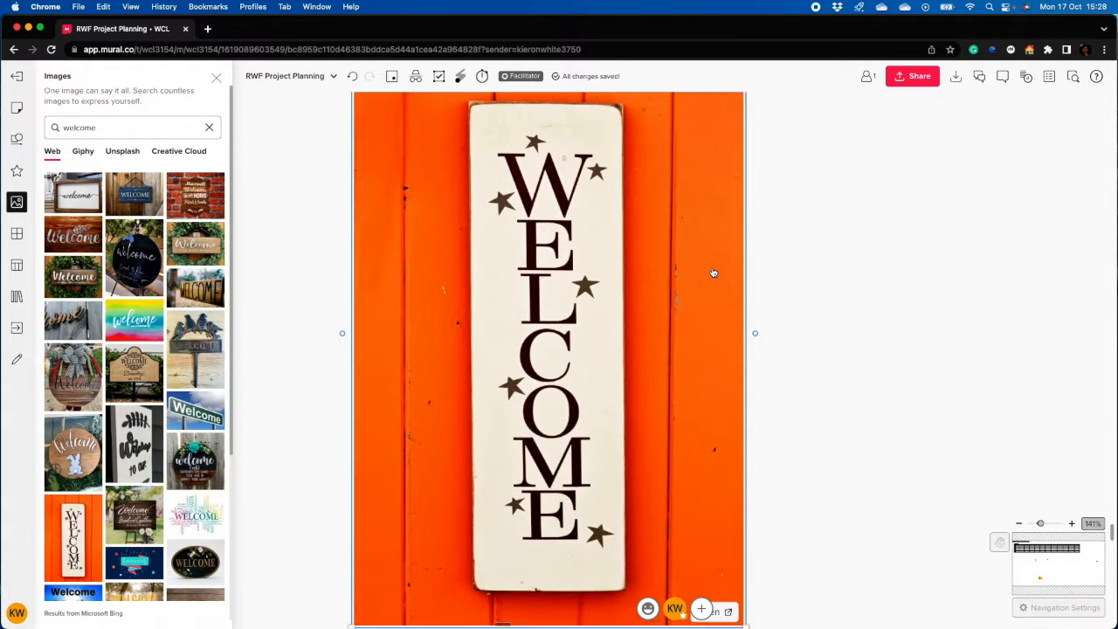
scroll(714, 272, down, 1)
click(216, 78)
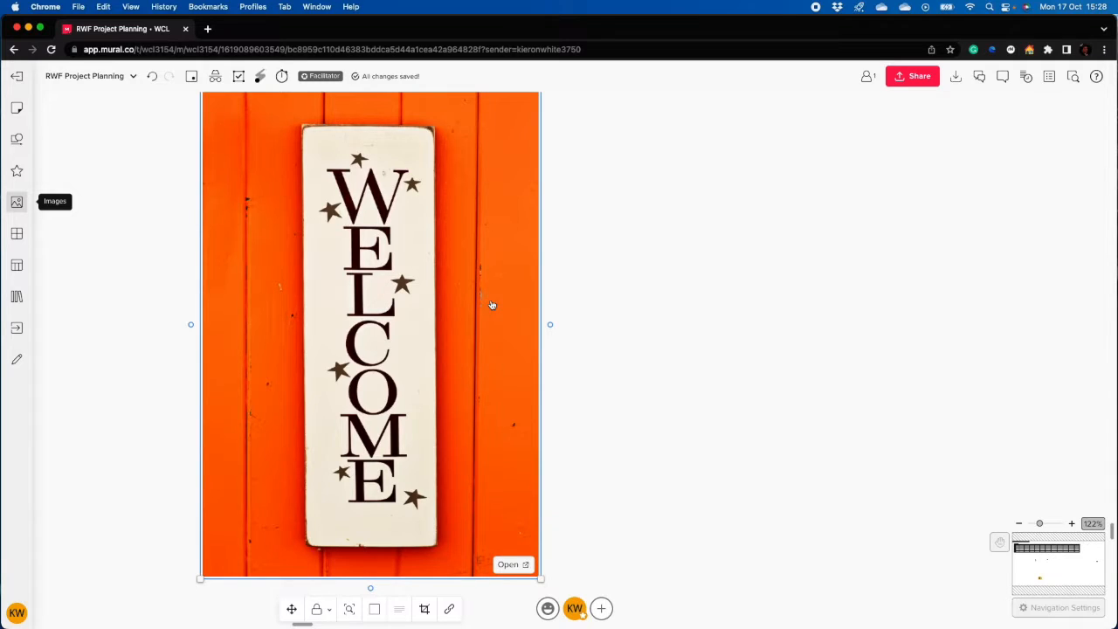
Delete the orange WELCOME sign image from the mural.
scroll(689, 267, down, 3)
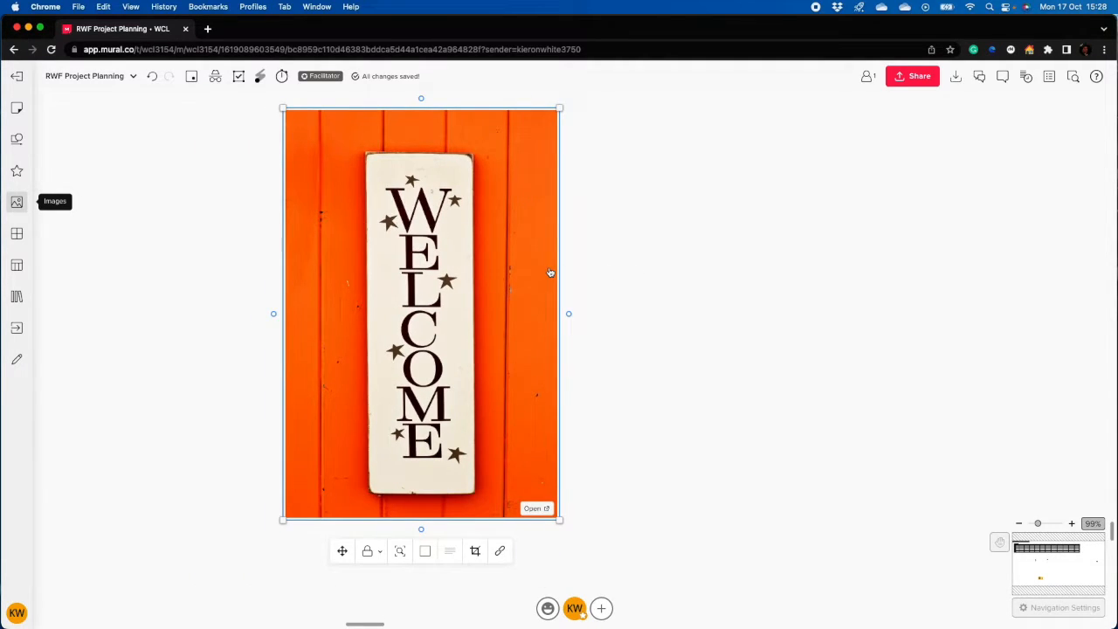
key(Delete)
scroll(541, 270, down, 5)
scroll(260, 287, down, 1)
scroll(260, 287, down, 8)
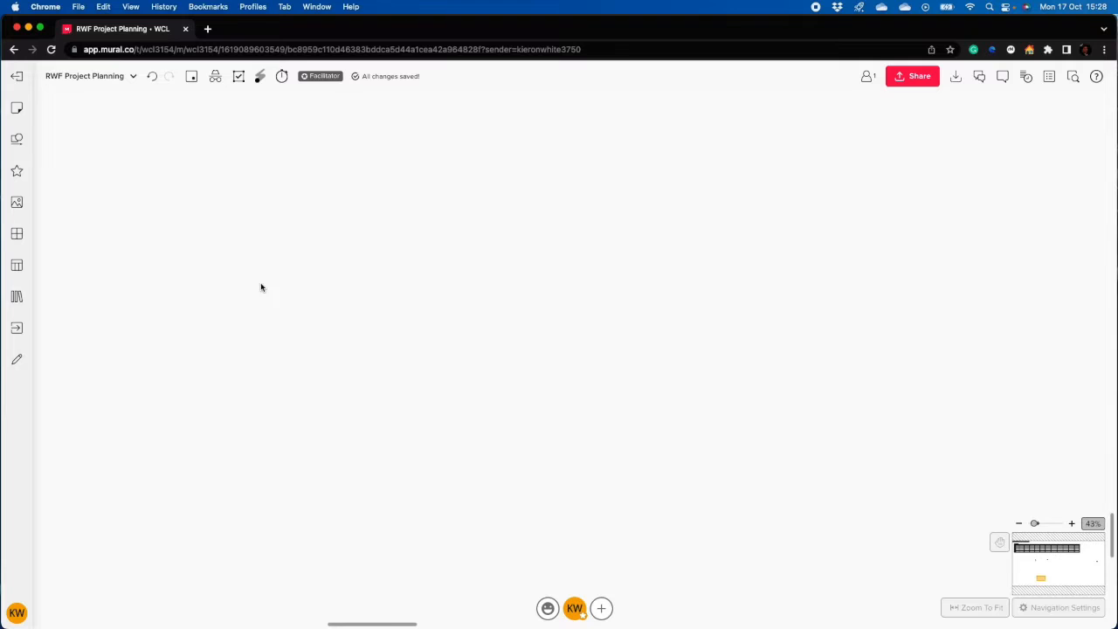
Find the Activity Timeline 2021 and examine its first months, weekly dates and workstream rows.
drag(261, 287, 605, 551)
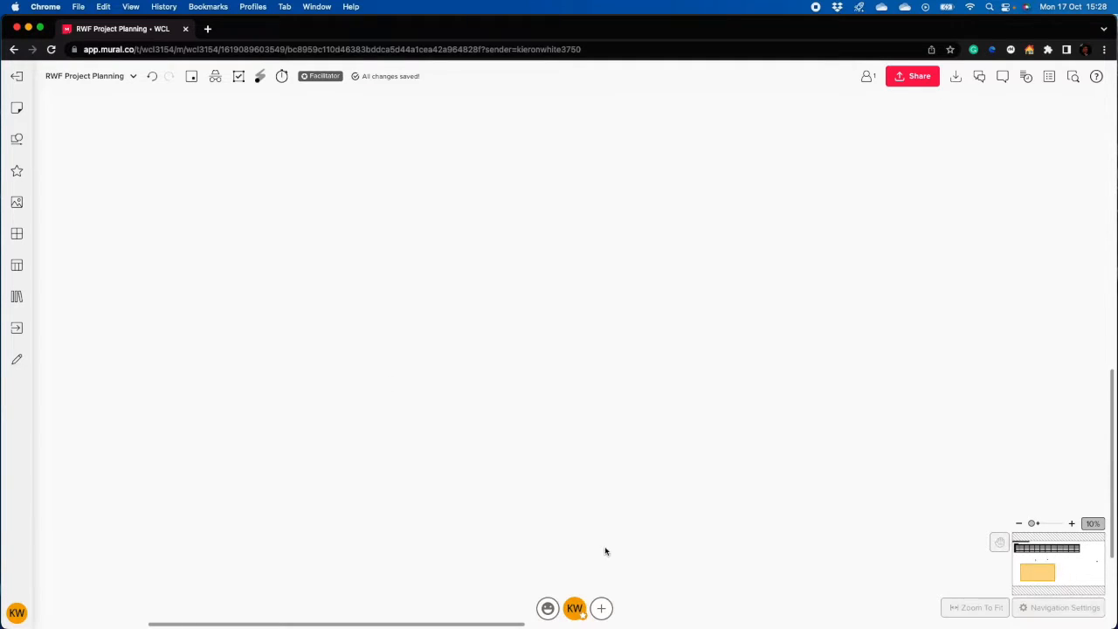
drag(236, 220, 456, 487)
scroll(428, 376, down, 4)
scroll(428, 375, down, 1)
drag(626, 372, 500, 405)
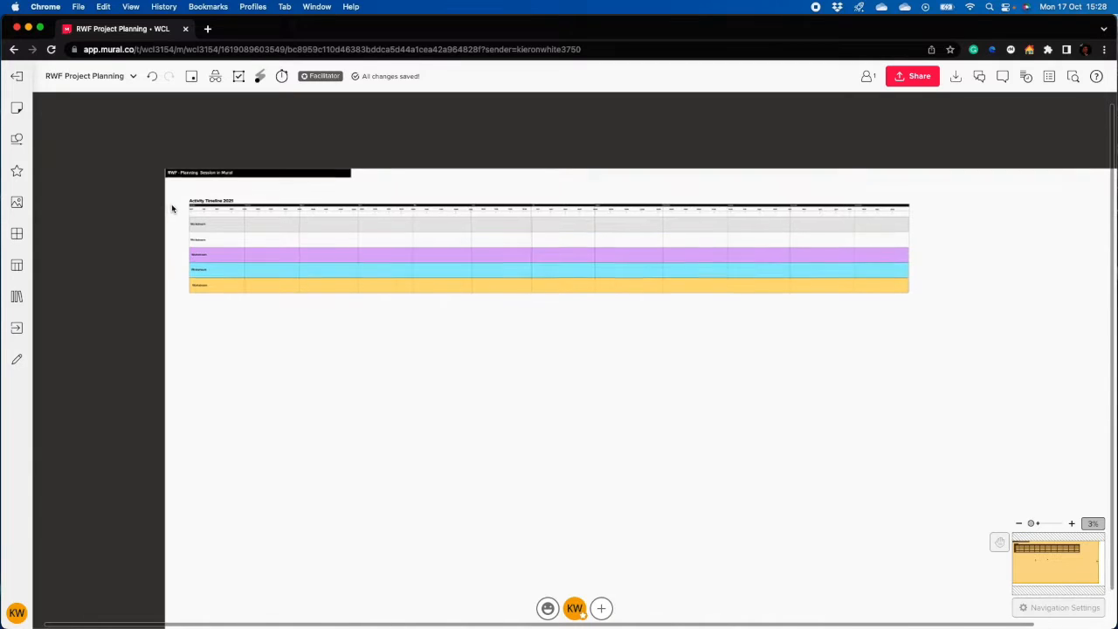
scroll(174, 207, up, 5)
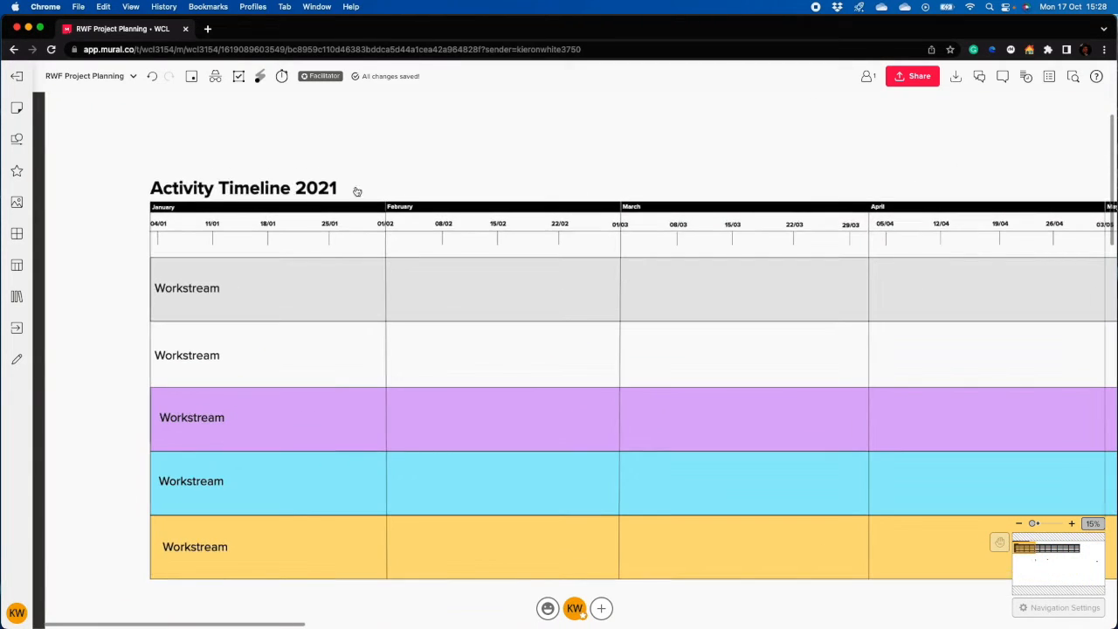
scroll(451, 117, up, 1)
scroll(325, 236, up, 1)
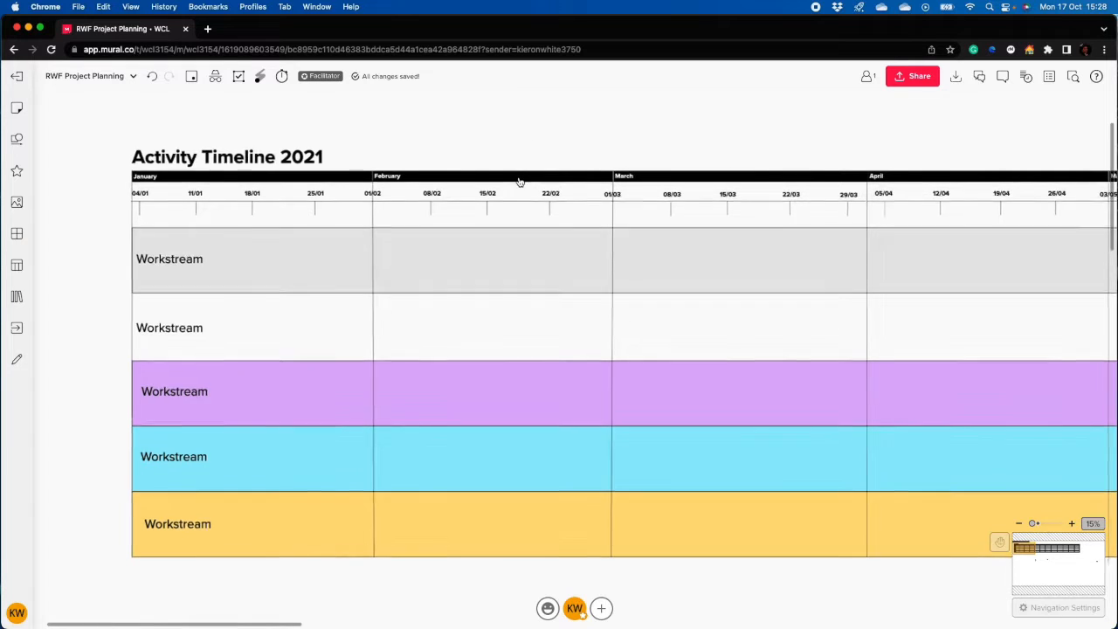
Examine the Activity Timeline 2021 through to December, then return to January and the planning session title.
scroll(519, 179, down, 5)
scroll(471, 190, down, 5)
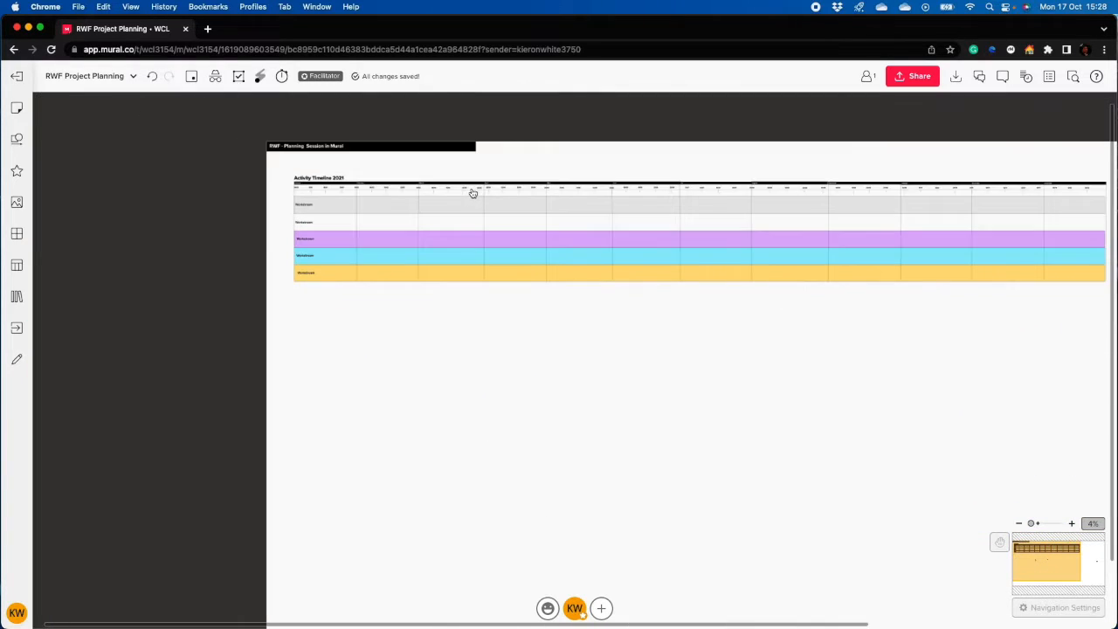
drag(830, 363, 505, 378)
scroll(749, 199, up, 1)
scroll(749, 199, up, 2)
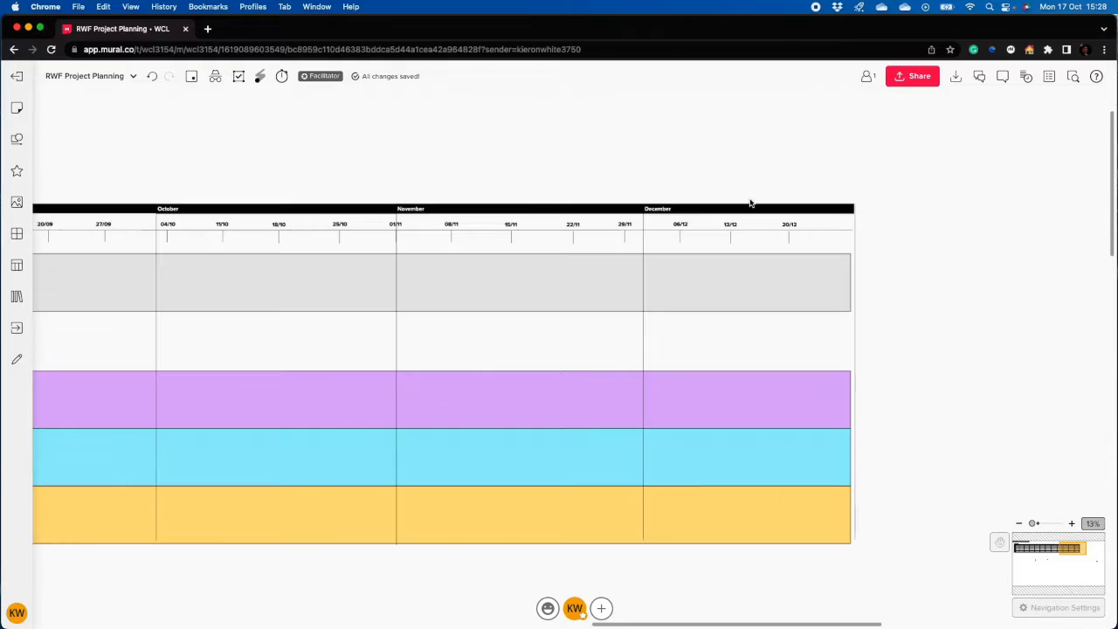
scroll(750, 200, down, 3)
scroll(750, 202, down, 3)
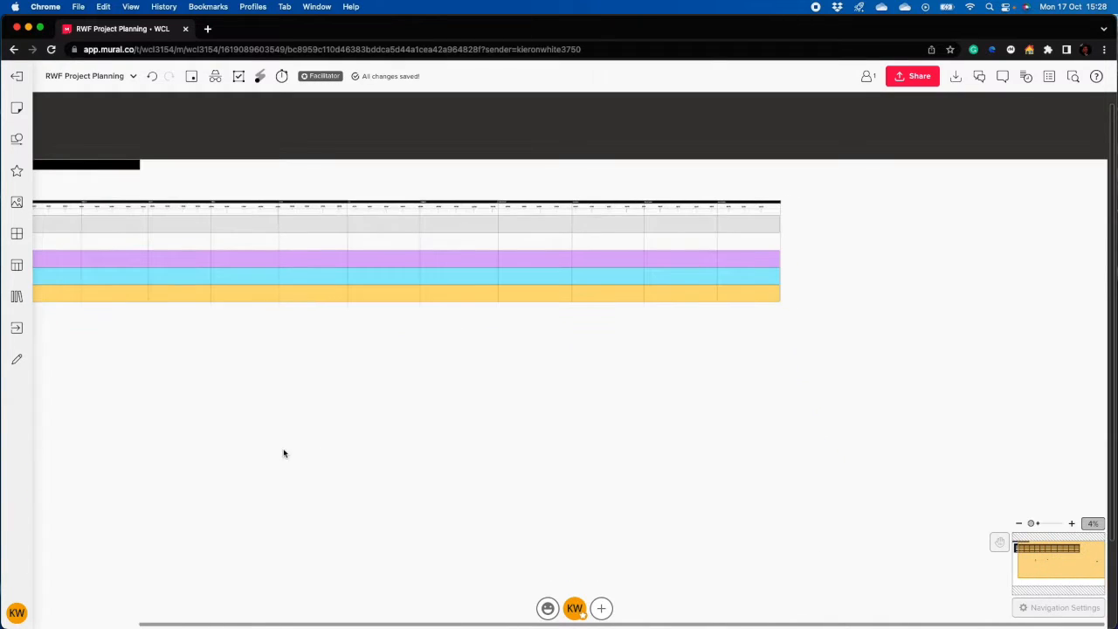
drag(283, 449, 552, 435)
scroll(243, 212, up, 5)
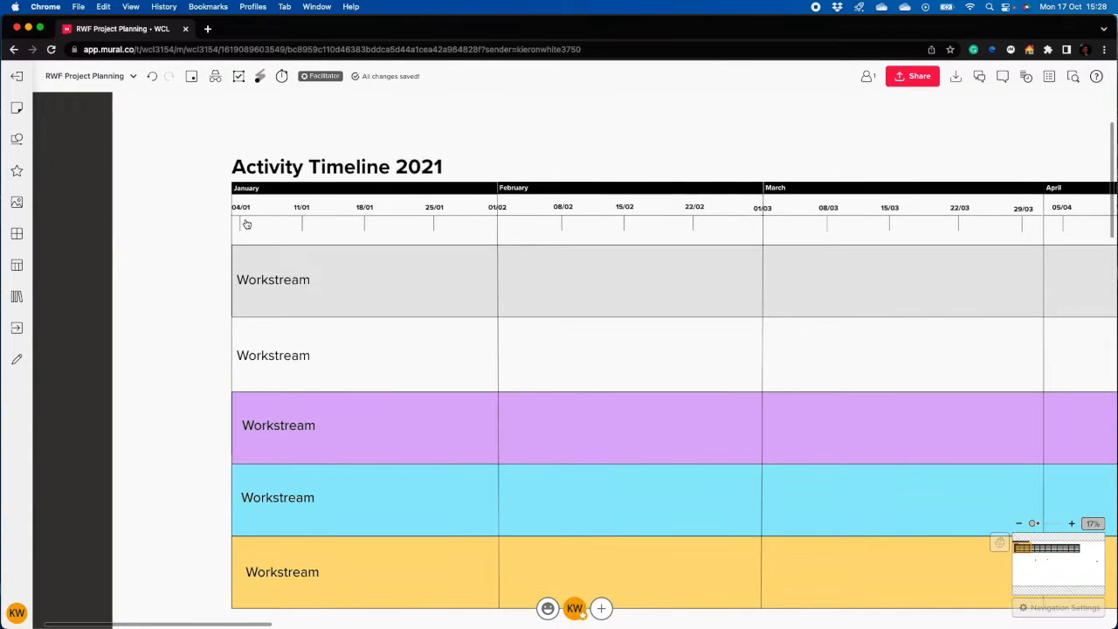
scroll(152, 275, down, 3)
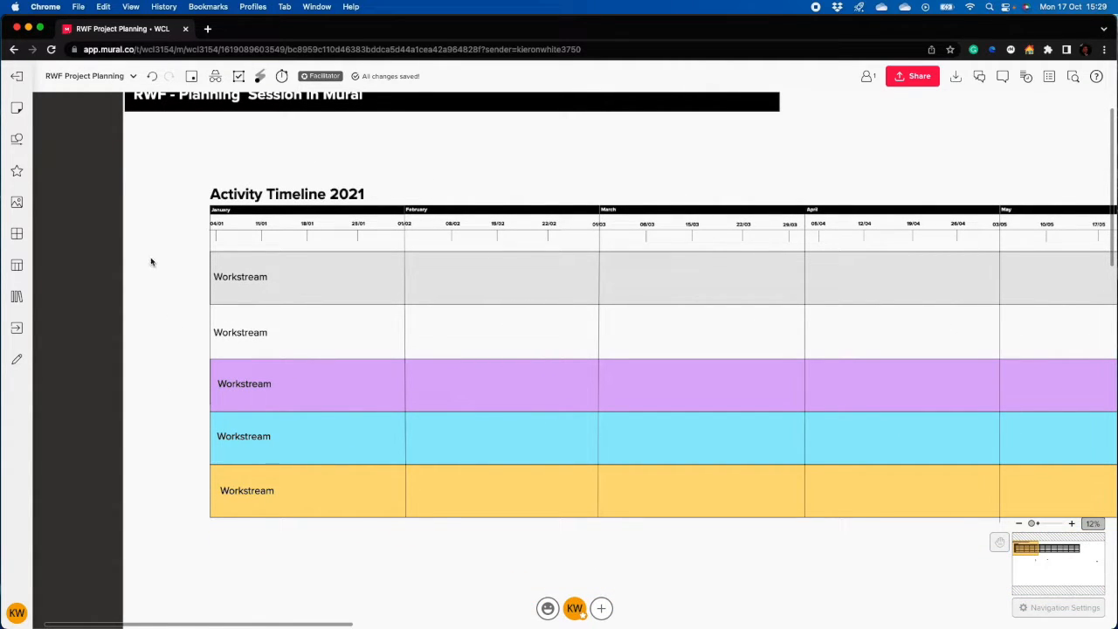
drag(150, 236, 153, 252)
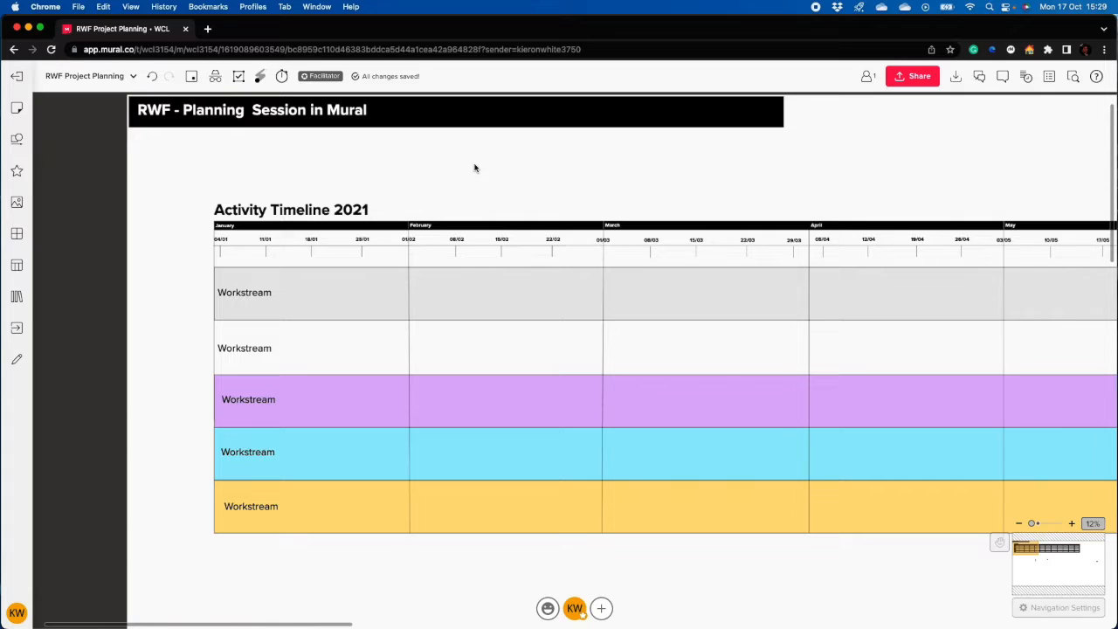
Review the mural's link and email-or-name invitation options for members and guests, then close the sharing dialog.
click(904, 78)
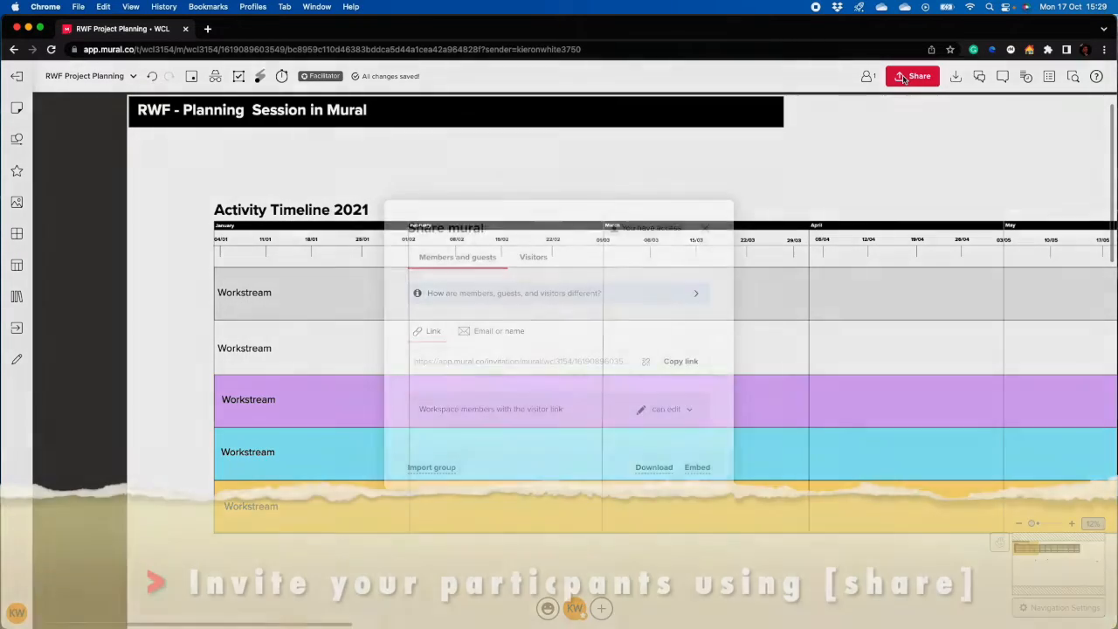
click(470, 362)
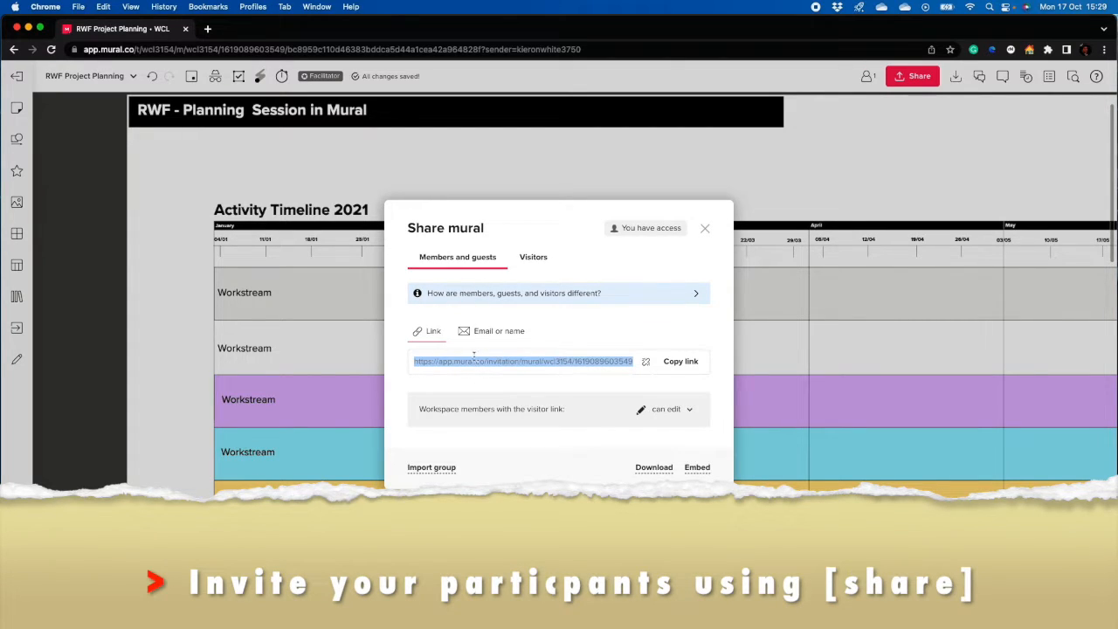
click(494, 331)
click(494, 390)
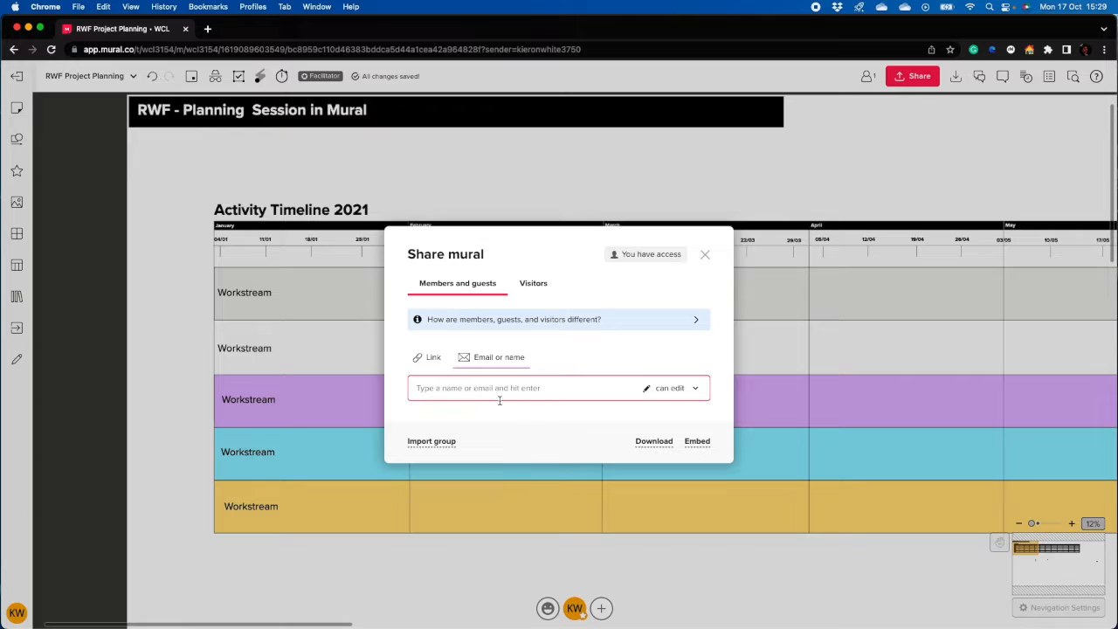
click(708, 255)
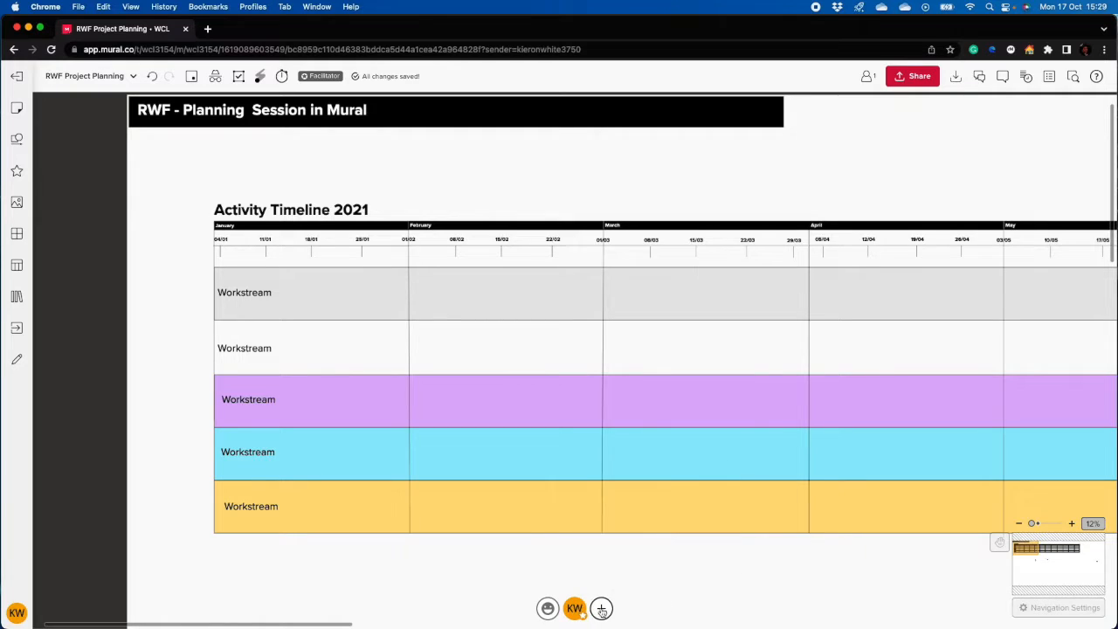
Look over the timeline's spring months up close and return to an overview starting at January.
mouse_move(574, 611)
scroll(459, 403, down, 5)
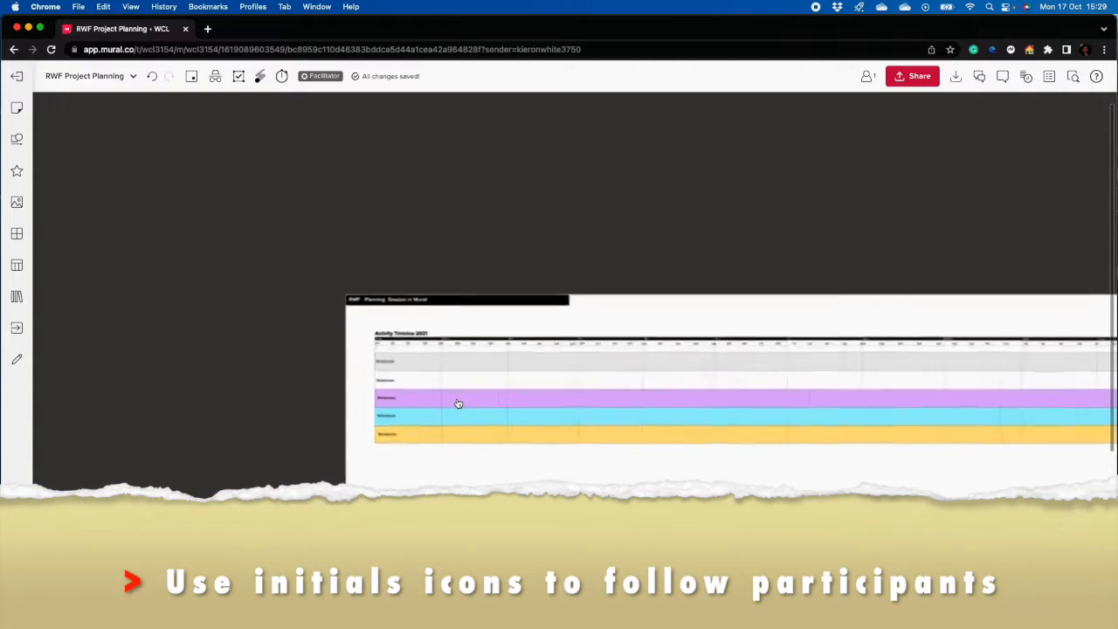
scroll(456, 406, up, 5)
scroll(451, 407, down, 3)
drag(718, 217, 461, 177)
scroll(524, 259, up, 5)
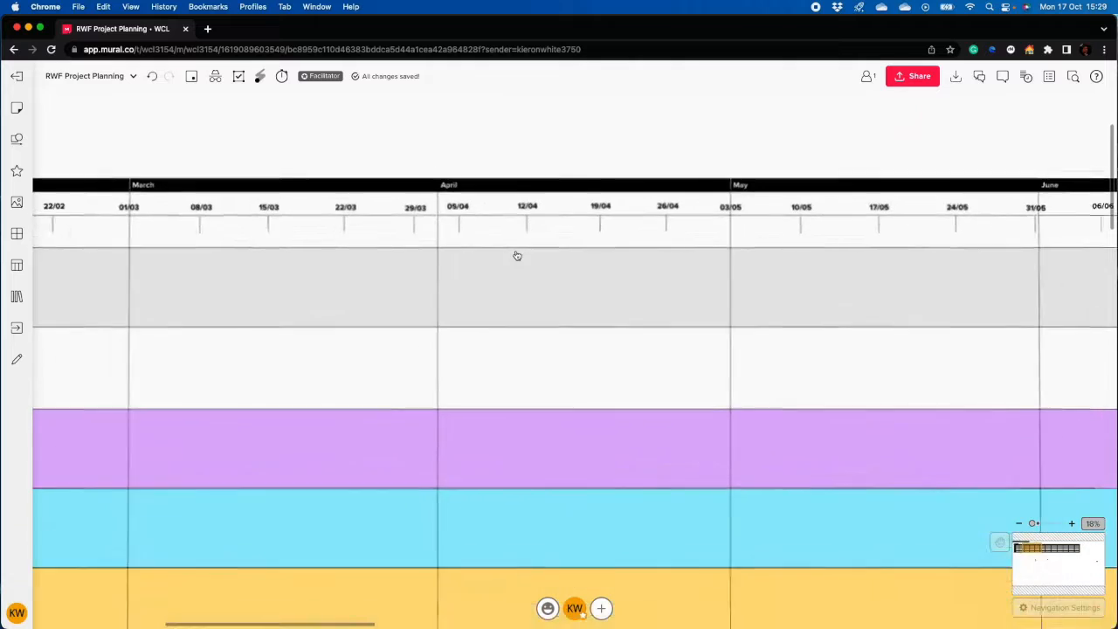
scroll(518, 256, down, 5)
scroll(518, 256, down, 3)
drag(342, 200, 425, 215)
scroll(394, 225, left, 2)
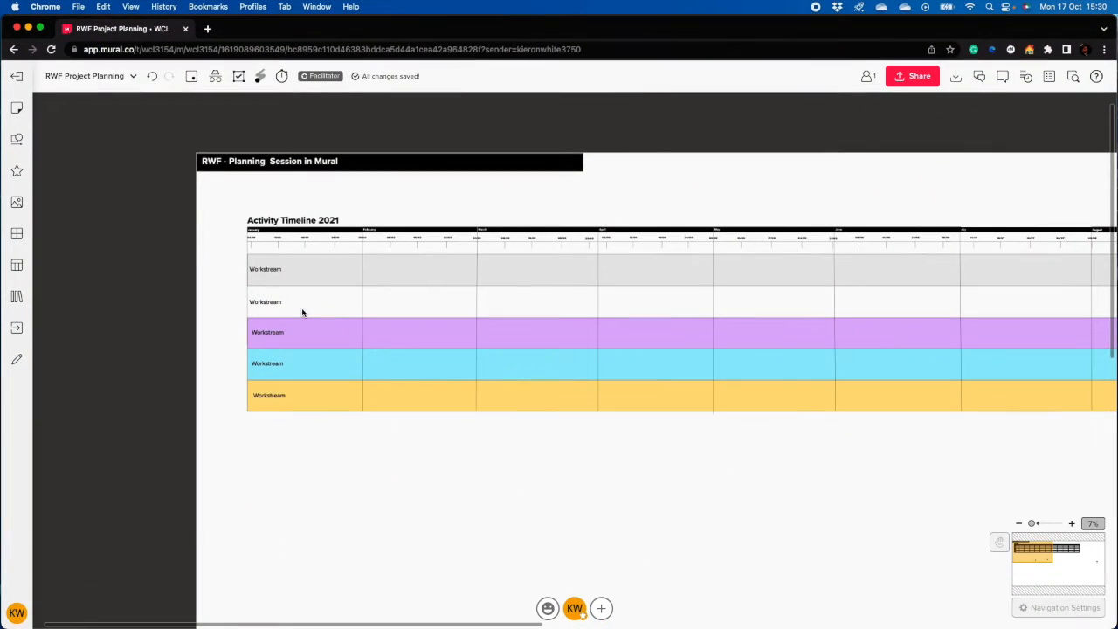
mouse_move(219, 224)
mouse_down()
mouse_move(228, 229)
mouse_move(216, 232)
mouse_up()
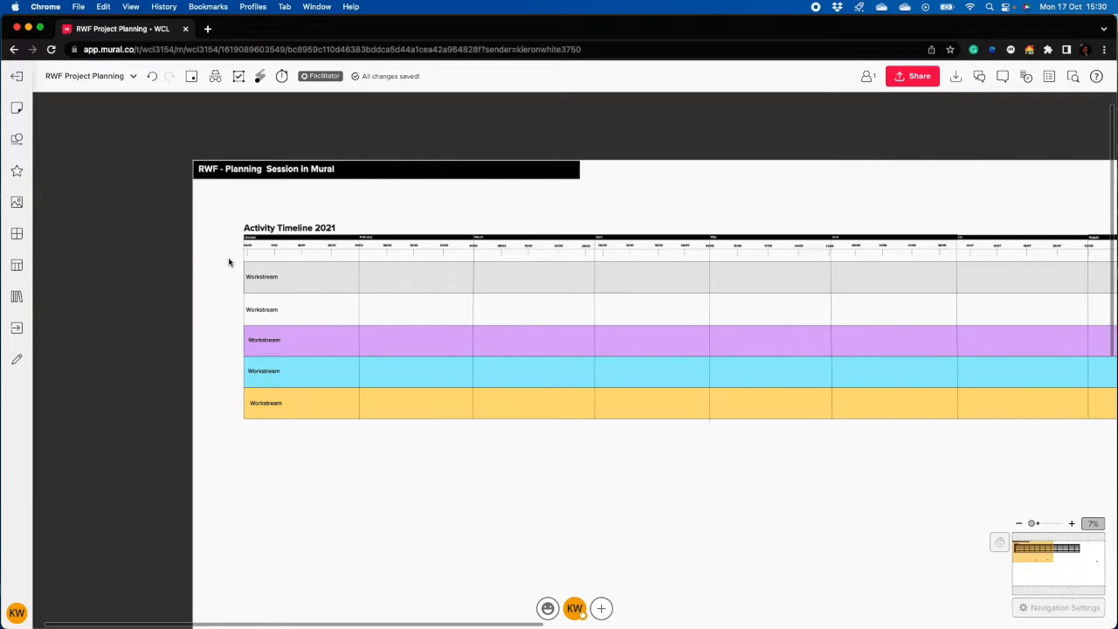
Rename the first workstream row in the Activity Timeline as "Stakeholder Consultation".
click(262, 280)
double_click(261, 279)
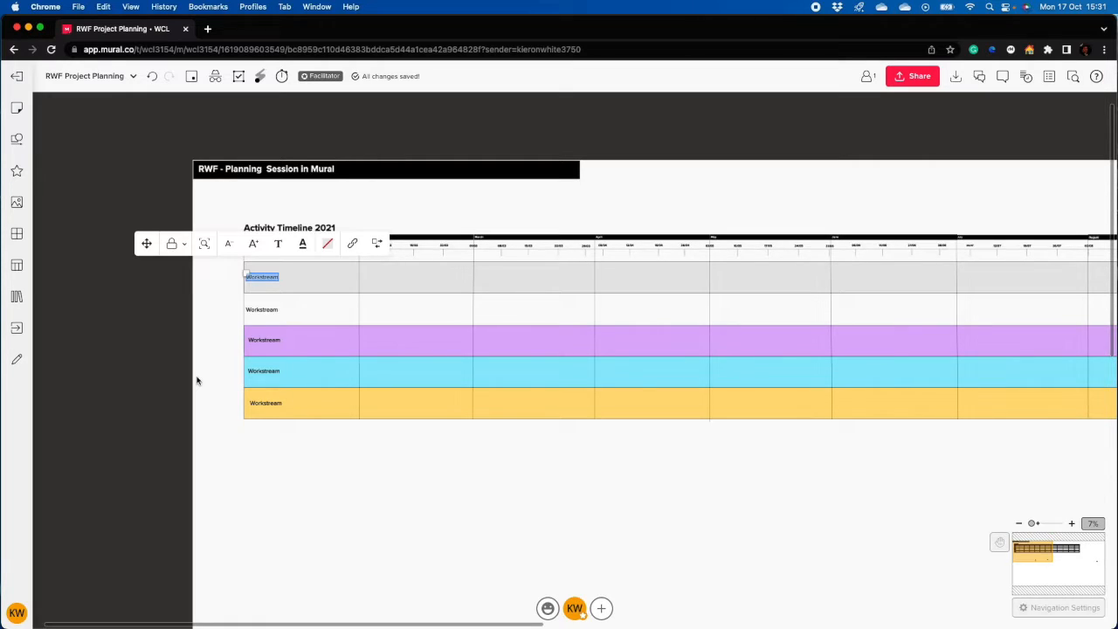
text(Stakeholder Consultation)
Rename the second workstream row, below Stakeholder Consultation, as "Produce Publication".
scroll(280, 288, up, 5)
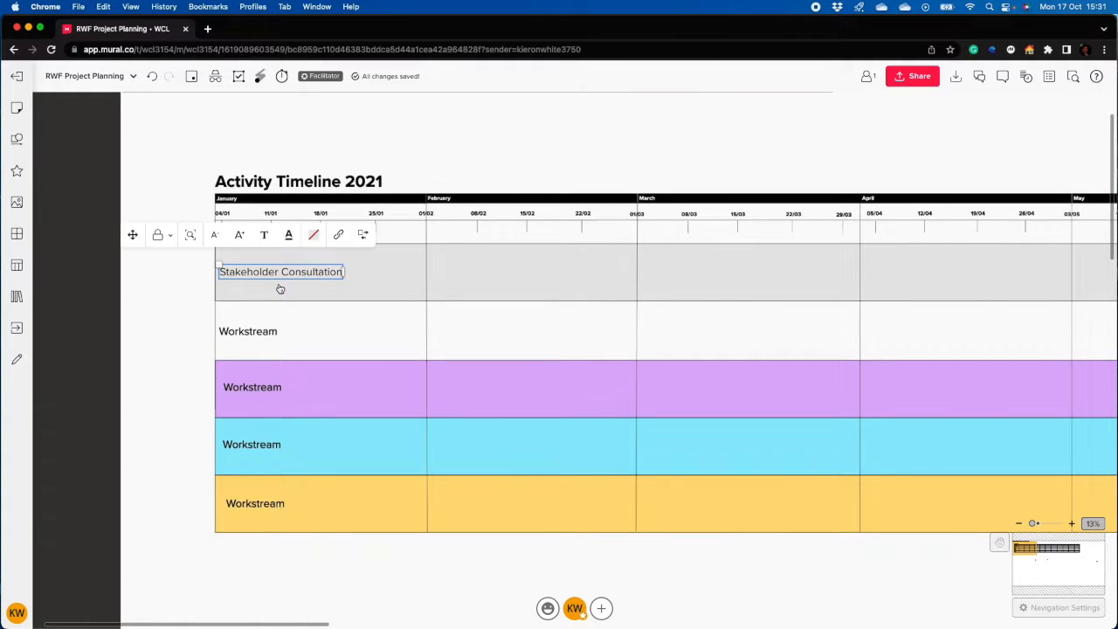
click(259, 340)
double_click(259, 339)
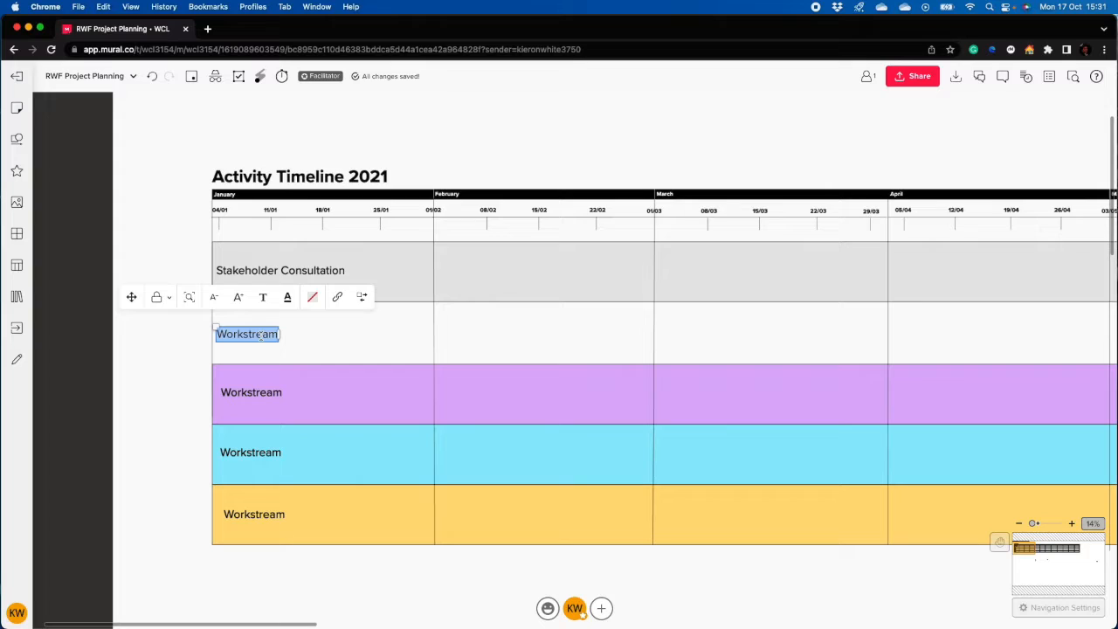
text(Pri)
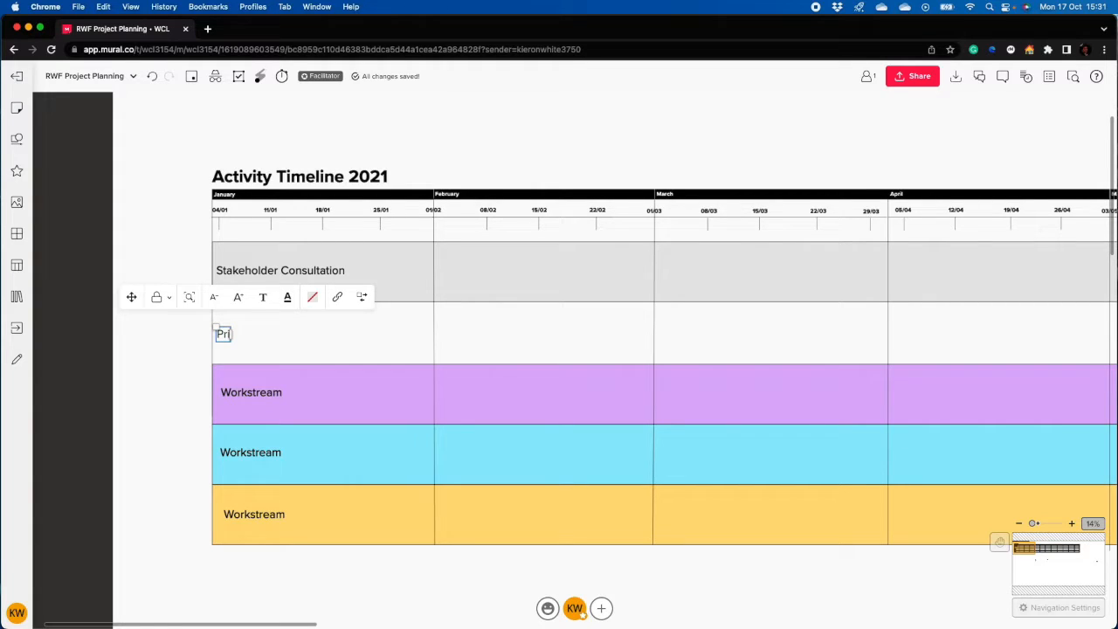
key(BackSpace)
text(oduce Publication)
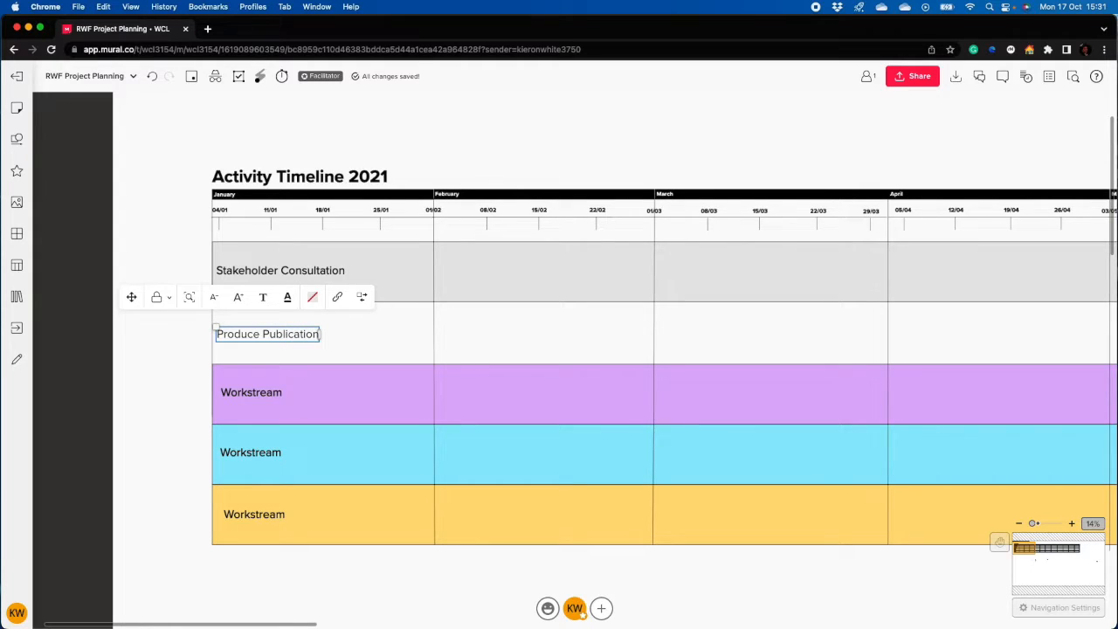
click(183, 361)
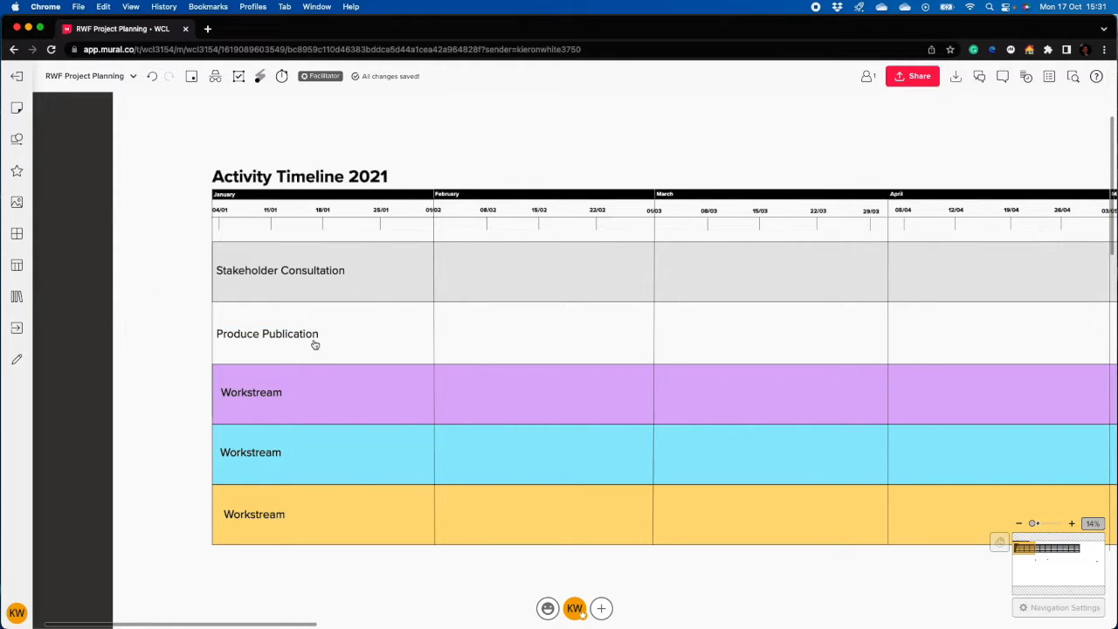
Look over the renamed workstream rows against the timeline's first six months.
scroll(314, 341, down, 2)
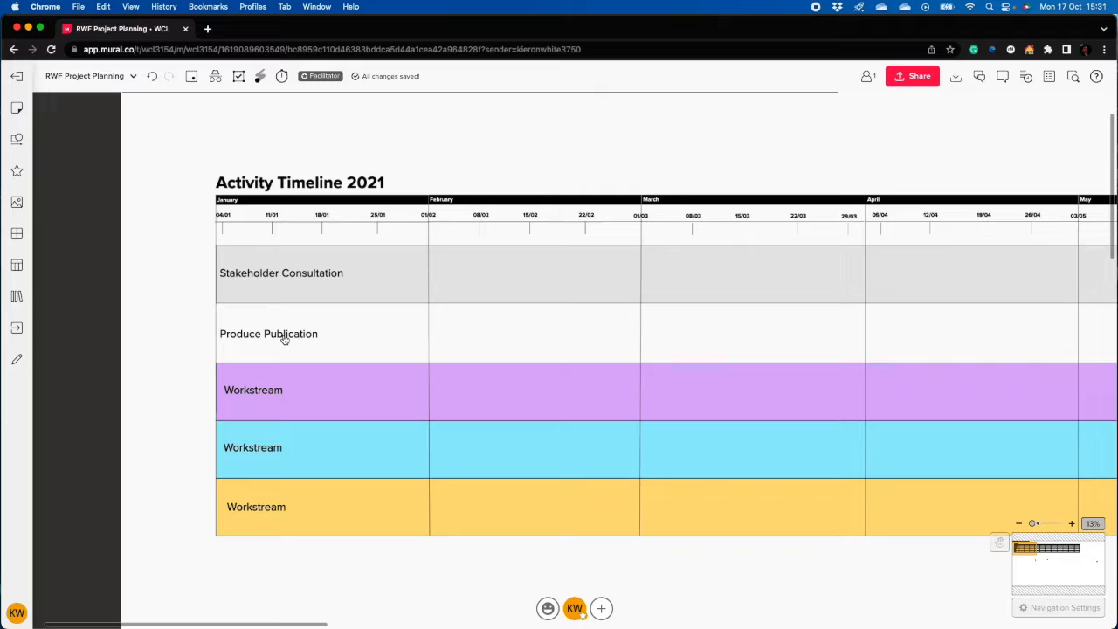
double_click(299, 337)
click(192, 365)
scroll(272, 293, up, 3)
scroll(272, 293, down, 4)
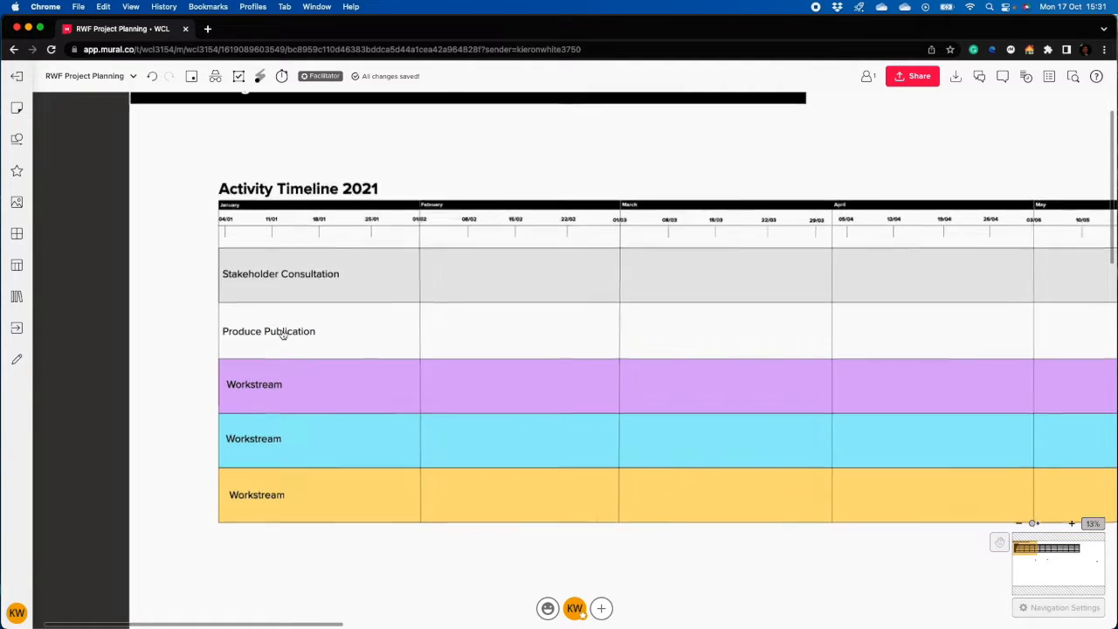
scroll(279, 336, down, 1)
drag(337, 564, 254, 536)
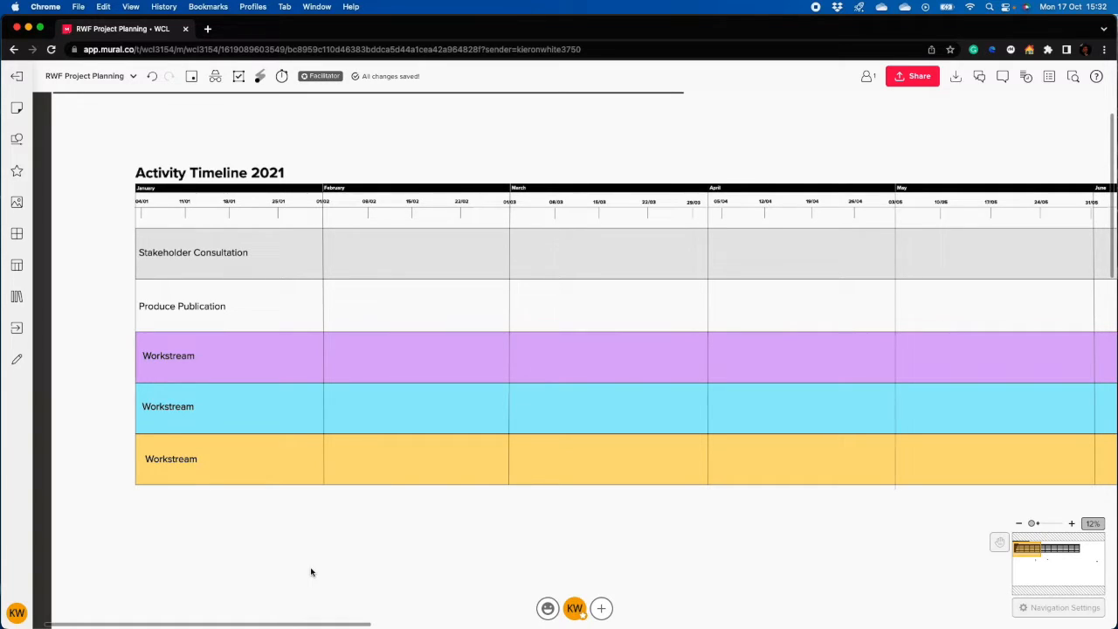
scroll(221, 305, down, 2)
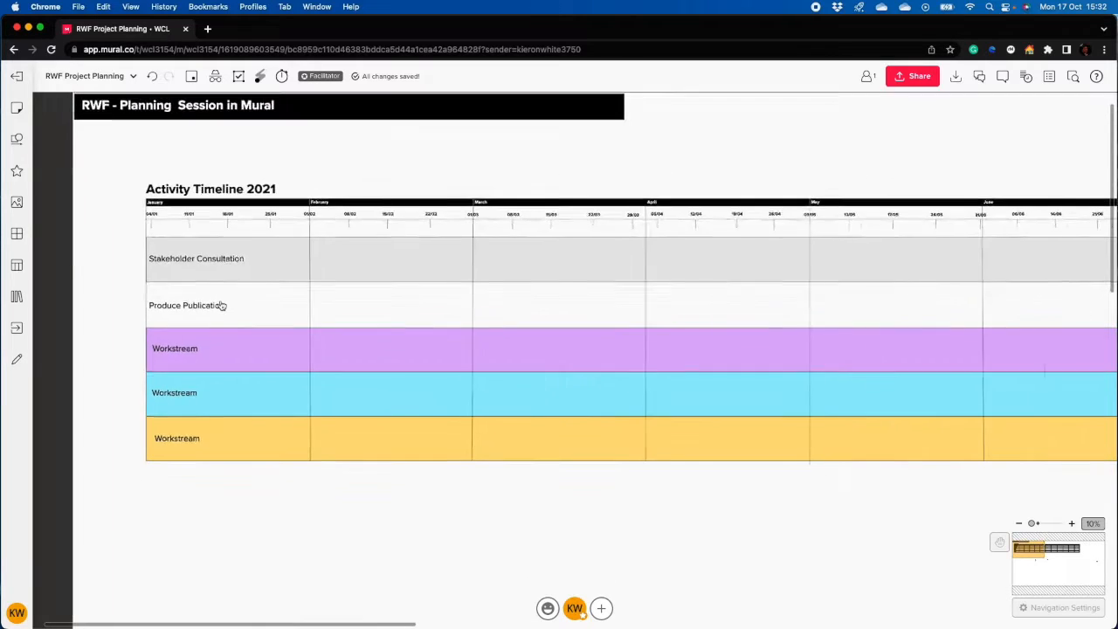
scroll(221, 304, down, 1)
drag(417, 546, 377, 539)
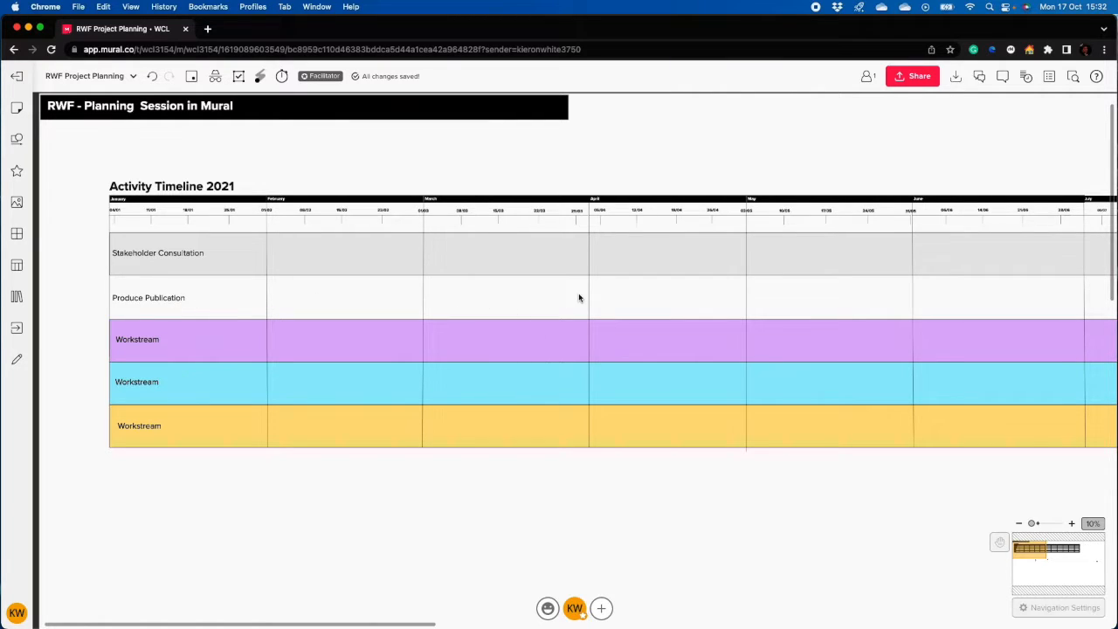
Place a green 3x3 sticky note at the end of March in the Produce Publication row, reading "Published Report".
click(16, 139)
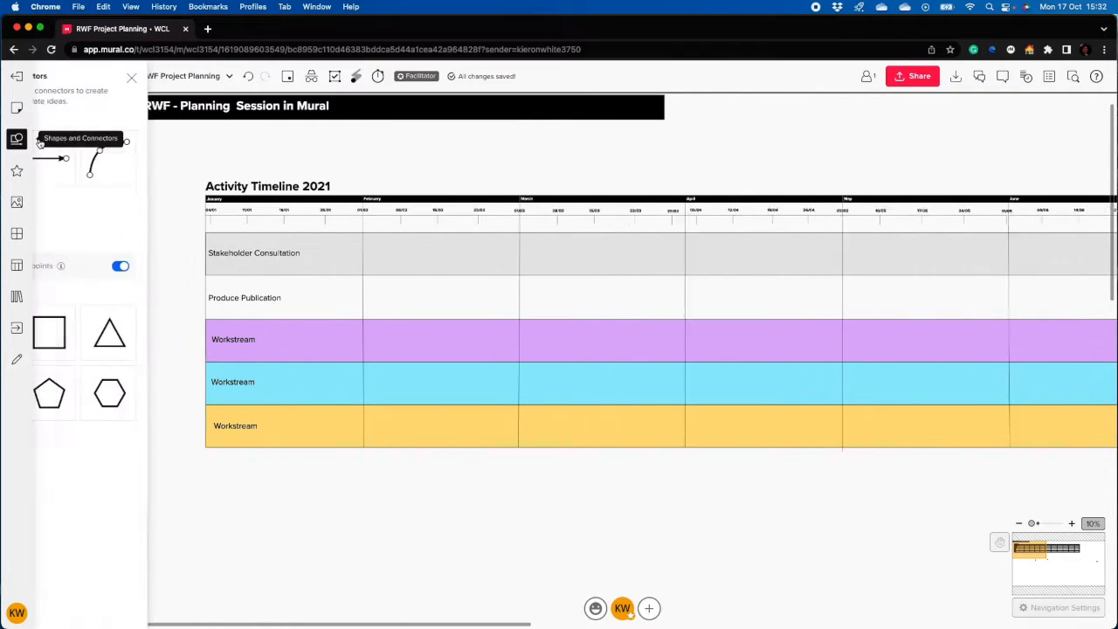
click(16, 107)
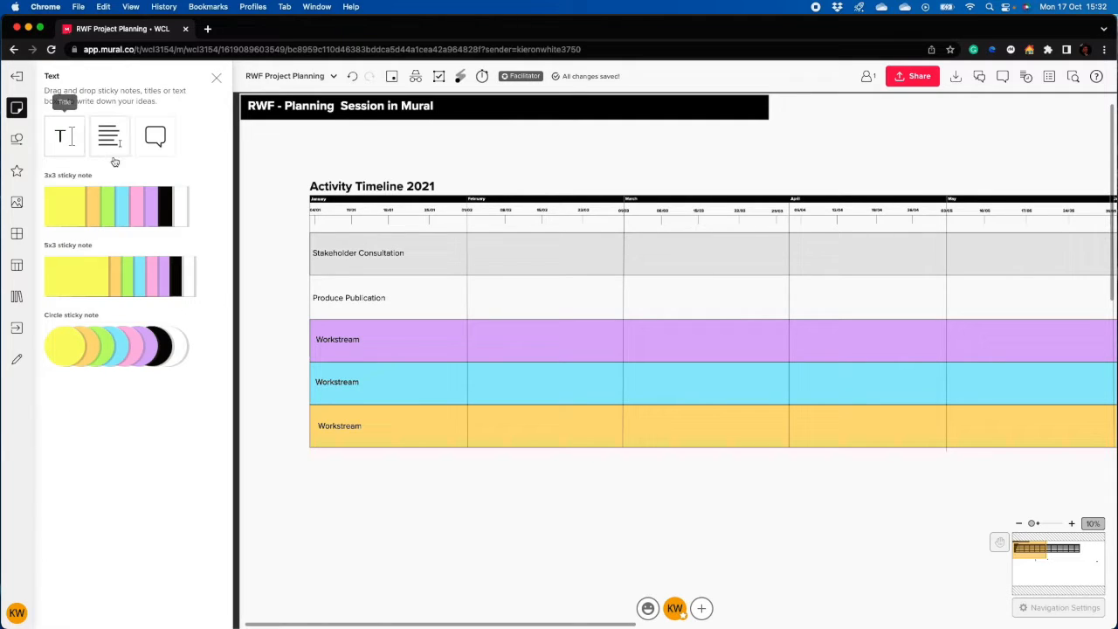
drag(110, 210, 782, 291)
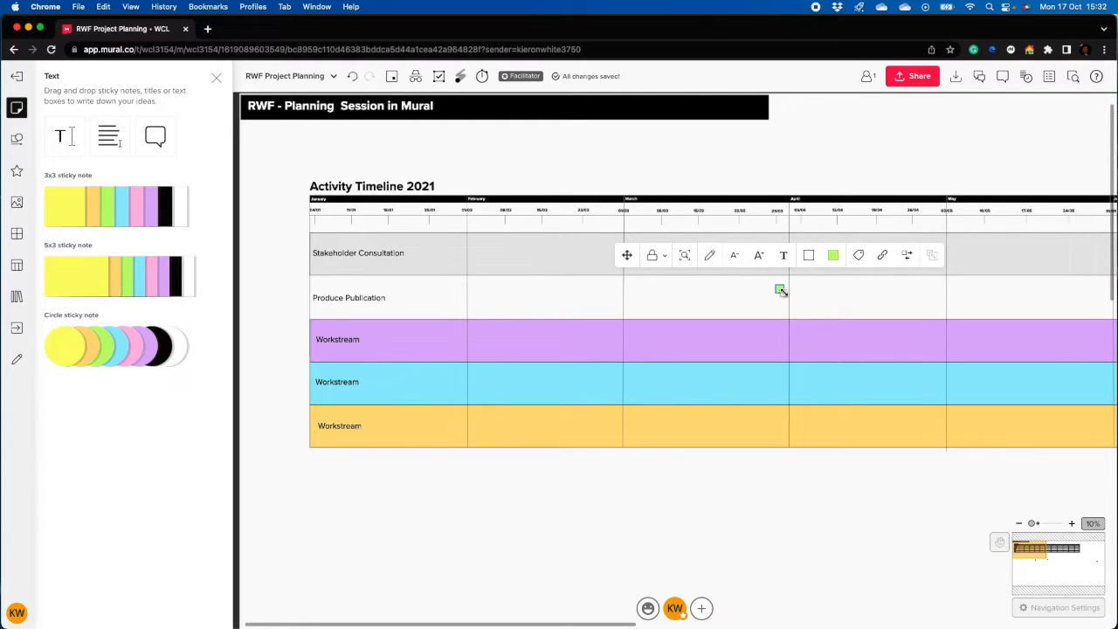
double_click(780, 290)
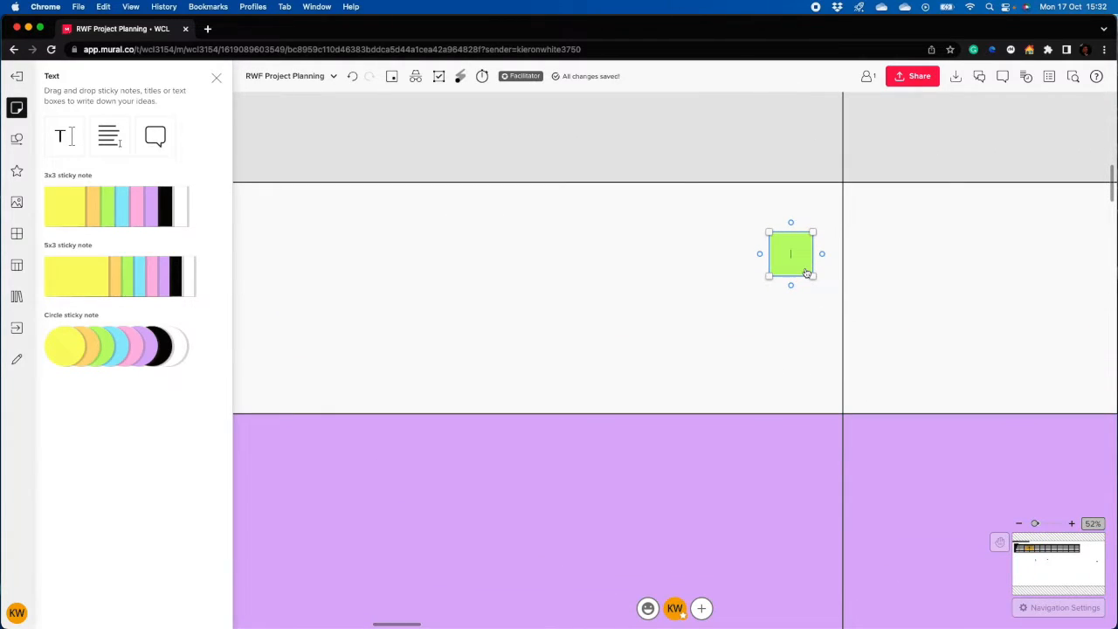
text(Published Report)
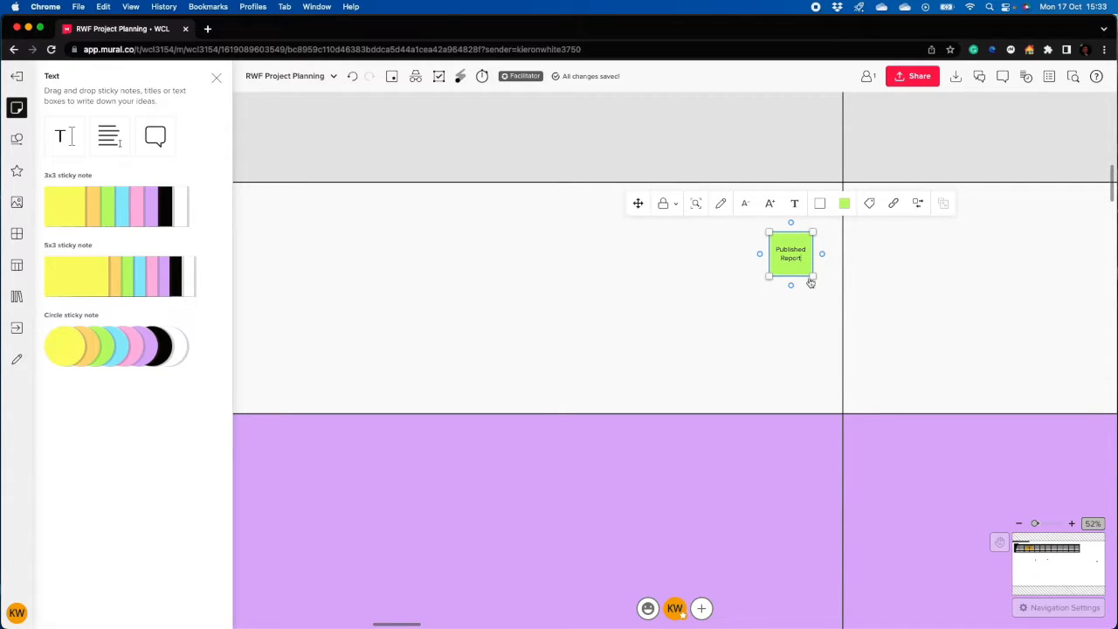
Reword the green milestone note as "Report Published" and close the sticky note options.
double_click(785, 249)
key(BackSpace)
text(Published)
click(803, 297)
click(798, 271)
click(754, 300)
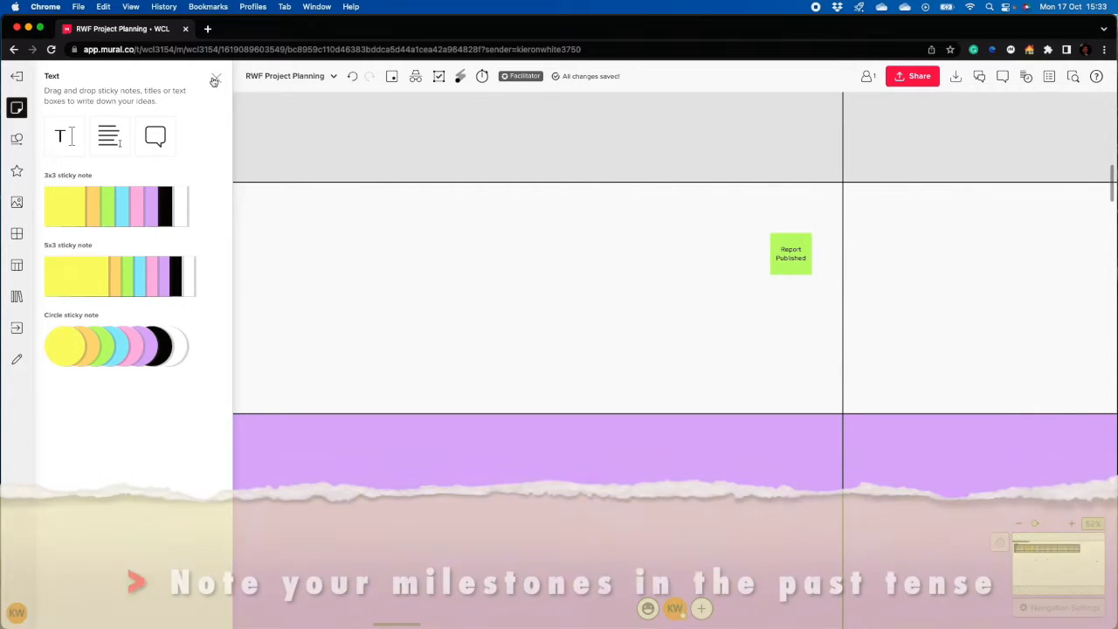
click(214, 79)
Nudge the "Report Published" note within the Produce Publication row near the end of March and check it against the timeline dates.
scroll(561, 255, down, 3)
drag(572, 256, 576, 267)
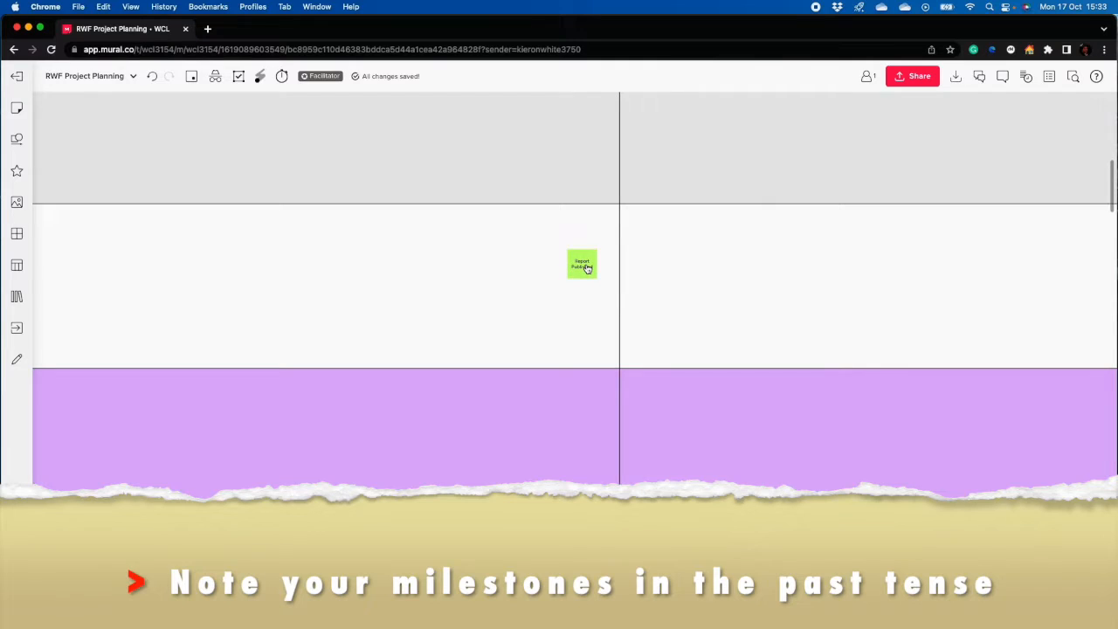
click(587, 269)
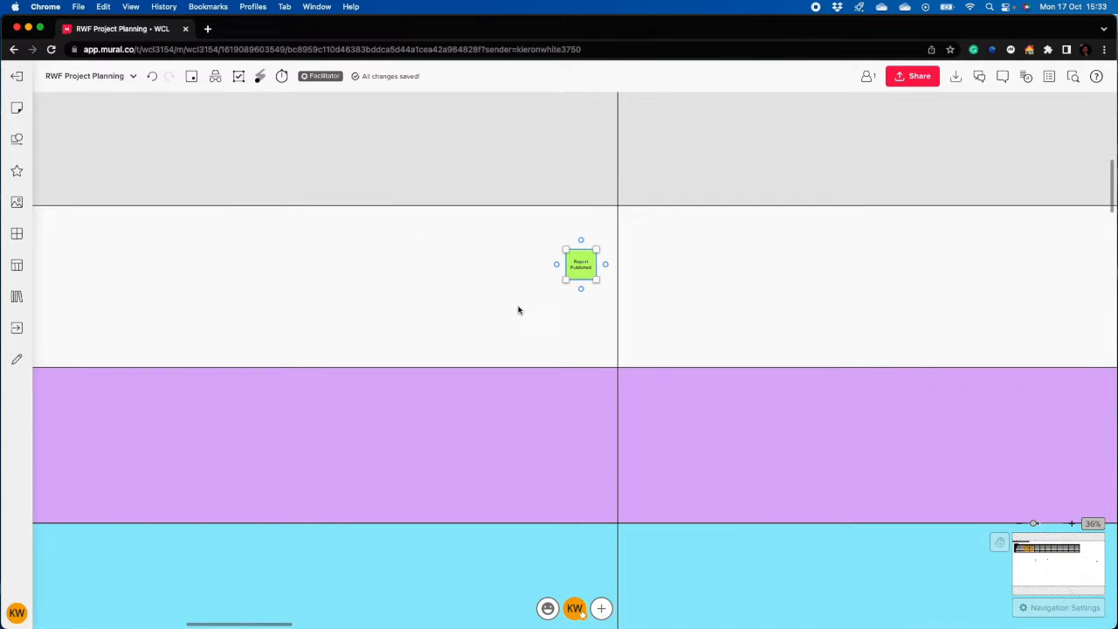
scroll(534, 284, down, 3)
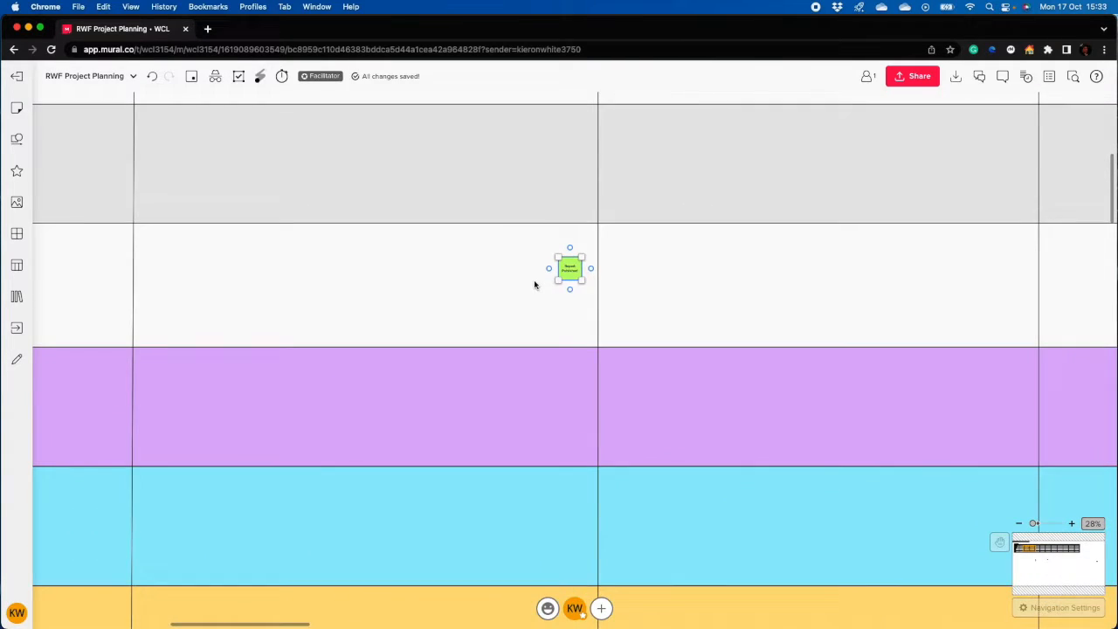
scroll(535, 284, up, 3)
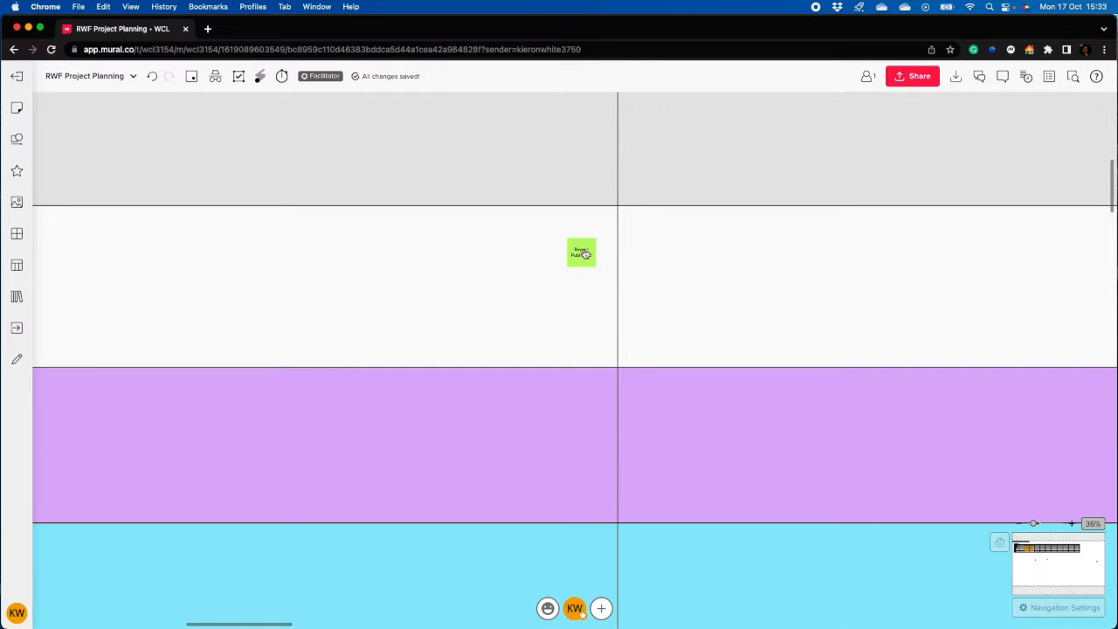
click(584, 254)
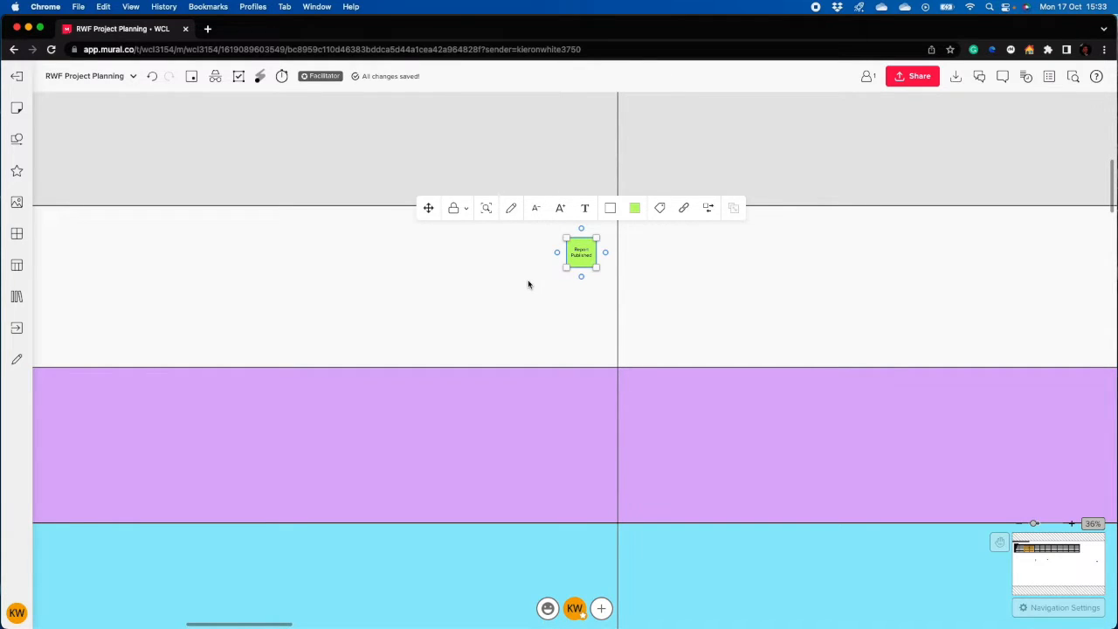
scroll(528, 284, down, 5)
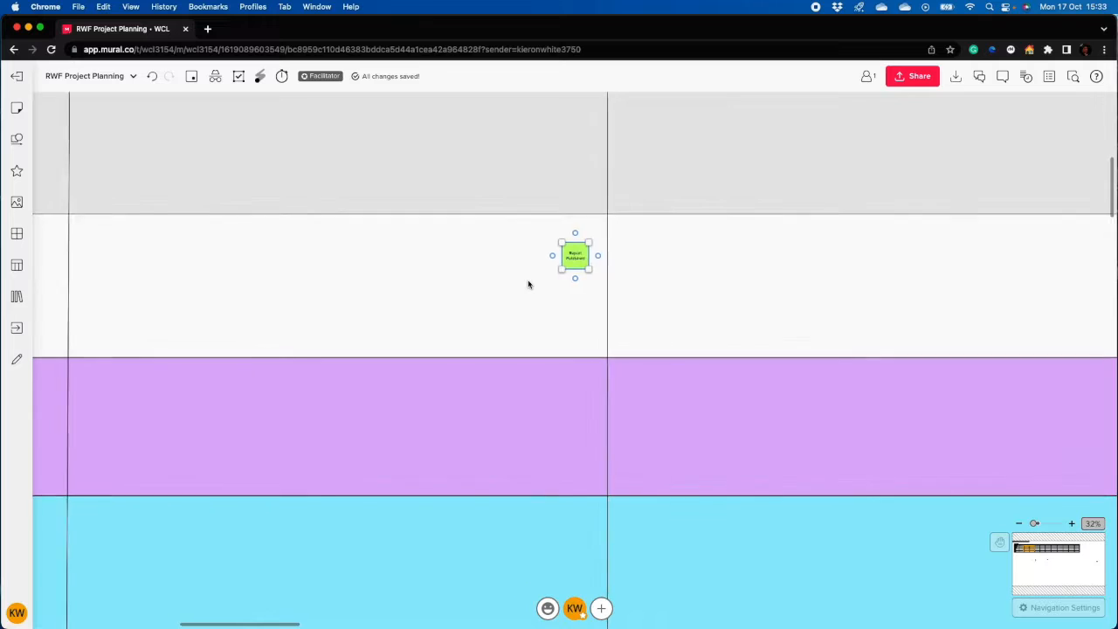
click(579, 270)
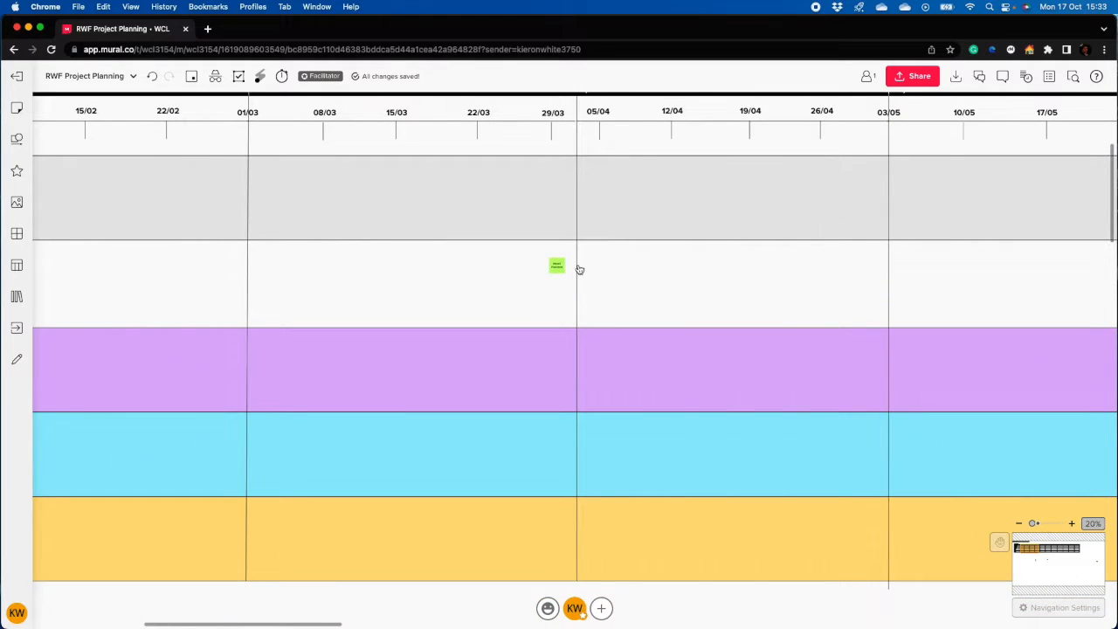
scroll(548, 265, up, 5)
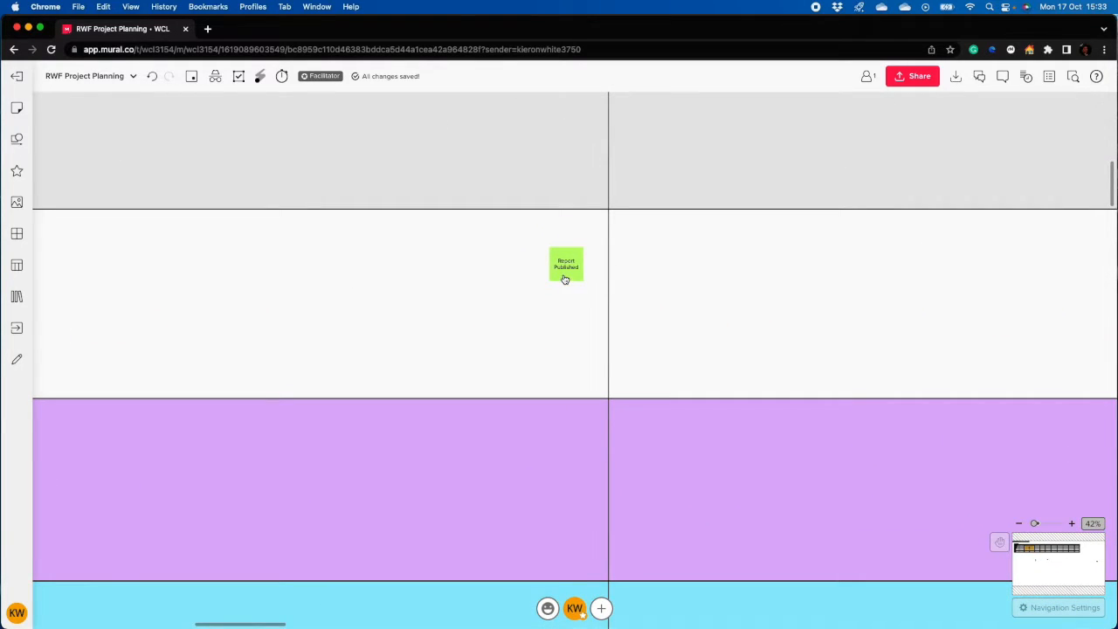
scroll(564, 277, down, 8)
scroll(563, 277, down, 5)
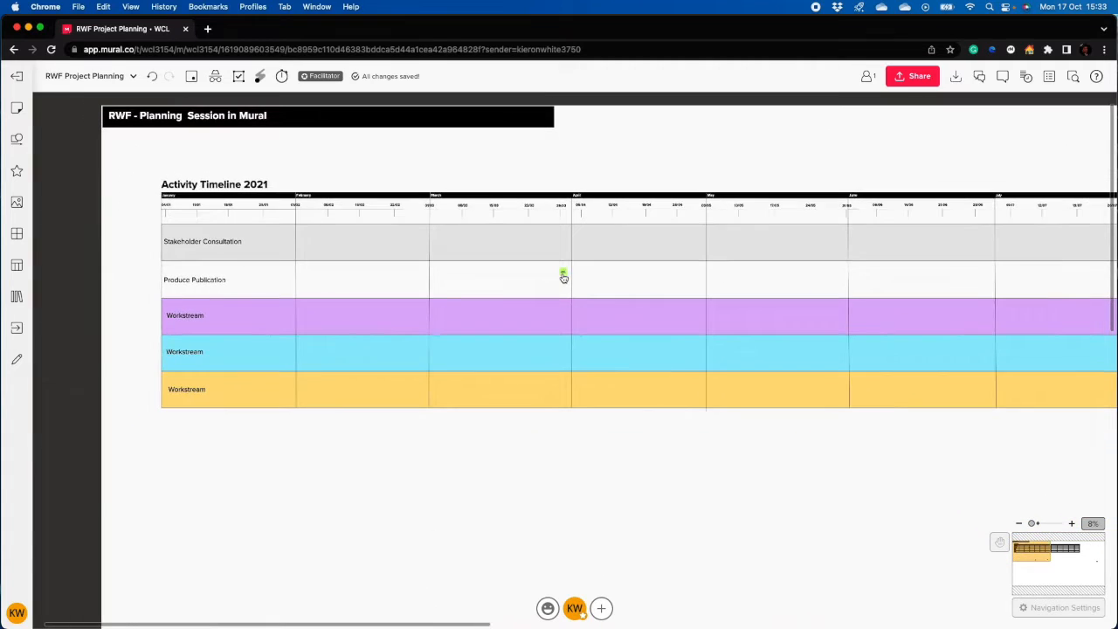
Add a long, thin rectangle to the Stakeholder Consultation row, spanning from 25/01 to just after 08/02.
scroll(472, 460, up, 1)
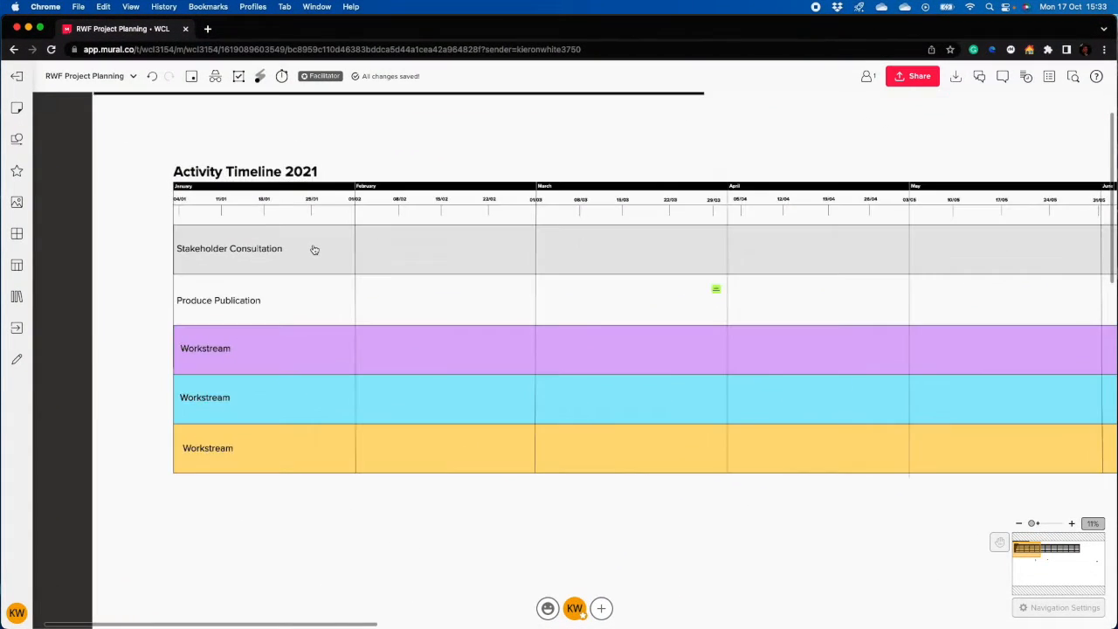
scroll(312, 250, up, 5)
scroll(102, 250, up, 2)
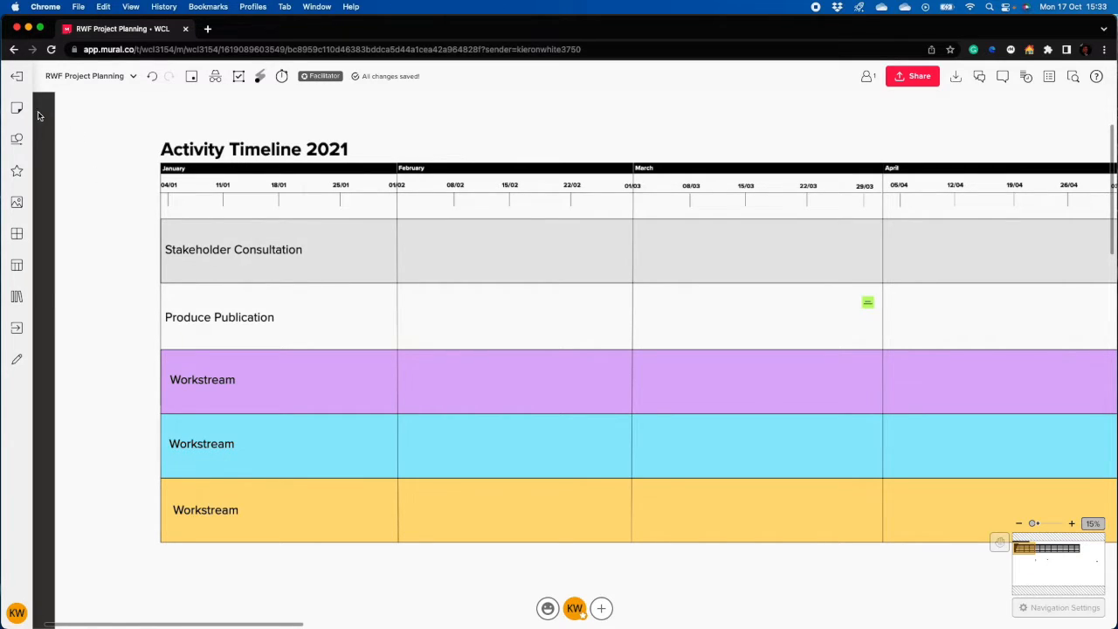
click(17, 138)
drag(135, 339, 650, 259)
drag(574, 254, 586, 257)
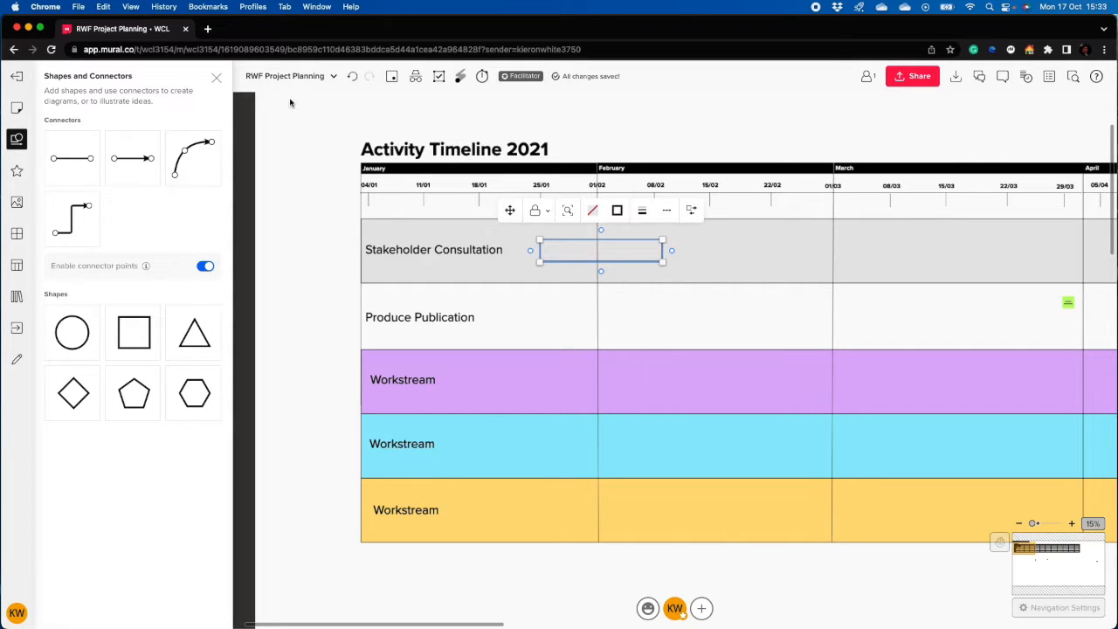
click(216, 78)
click(413, 141)
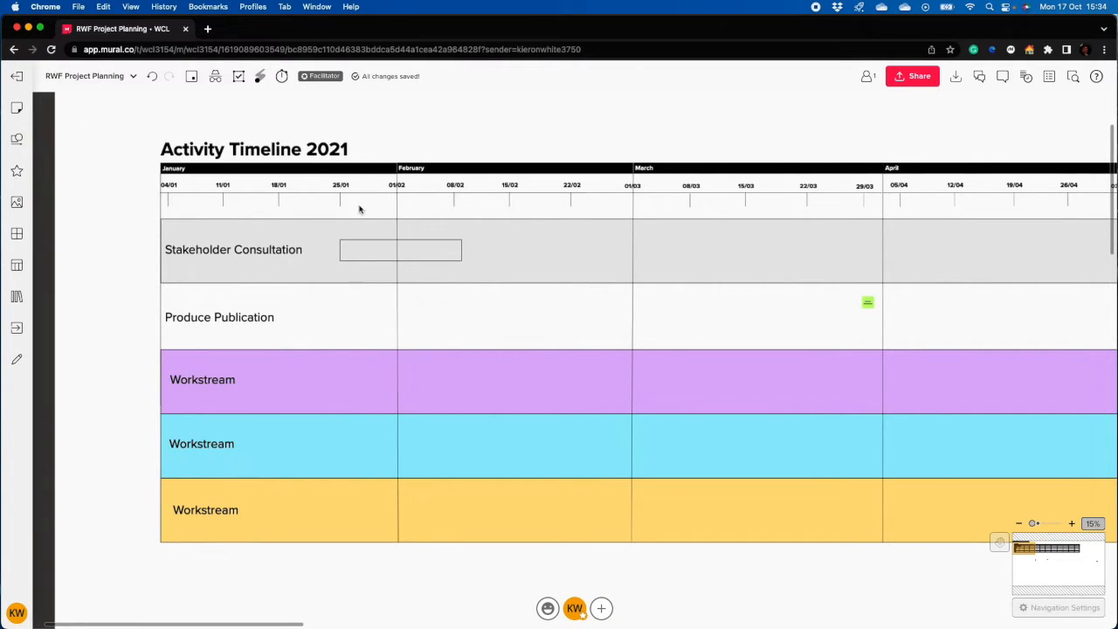
Label the Stakeholder Consultation rectangle "Produce consultation document" and enlarge its text to a readable size.
click(352, 257)
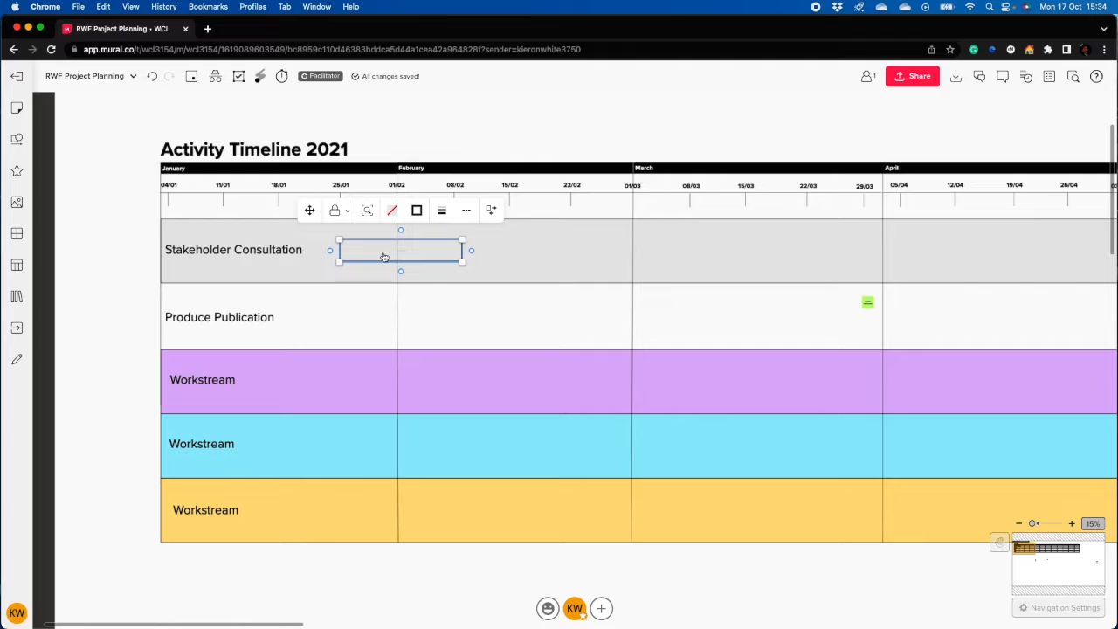
double_click(384, 256)
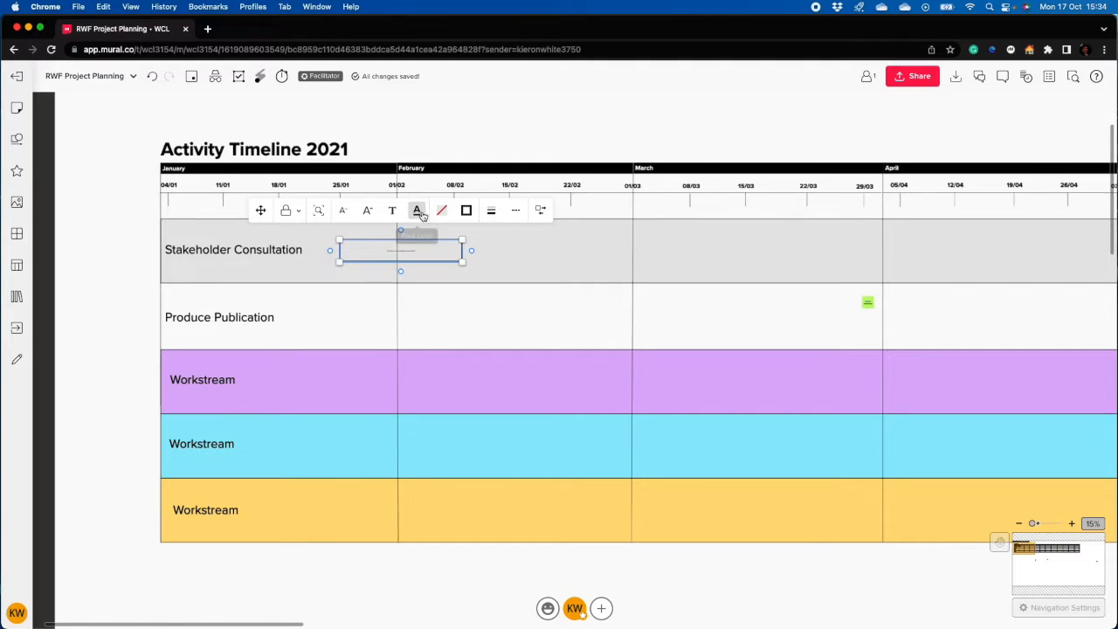
click(367, 211)
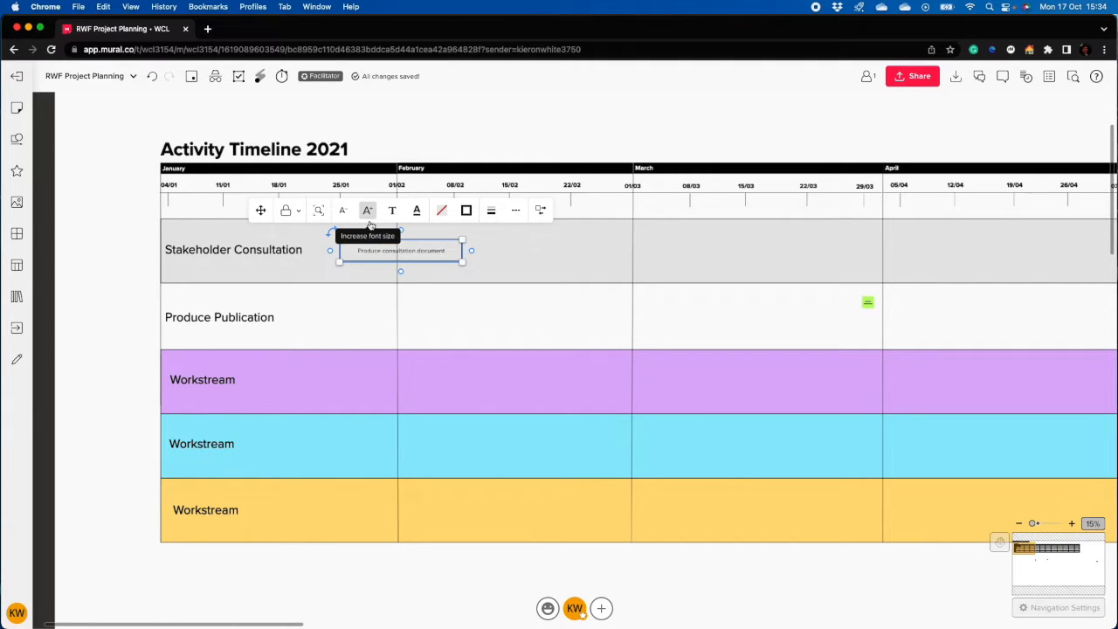
click(436, 300)
scroll(406, 253, up, 5)
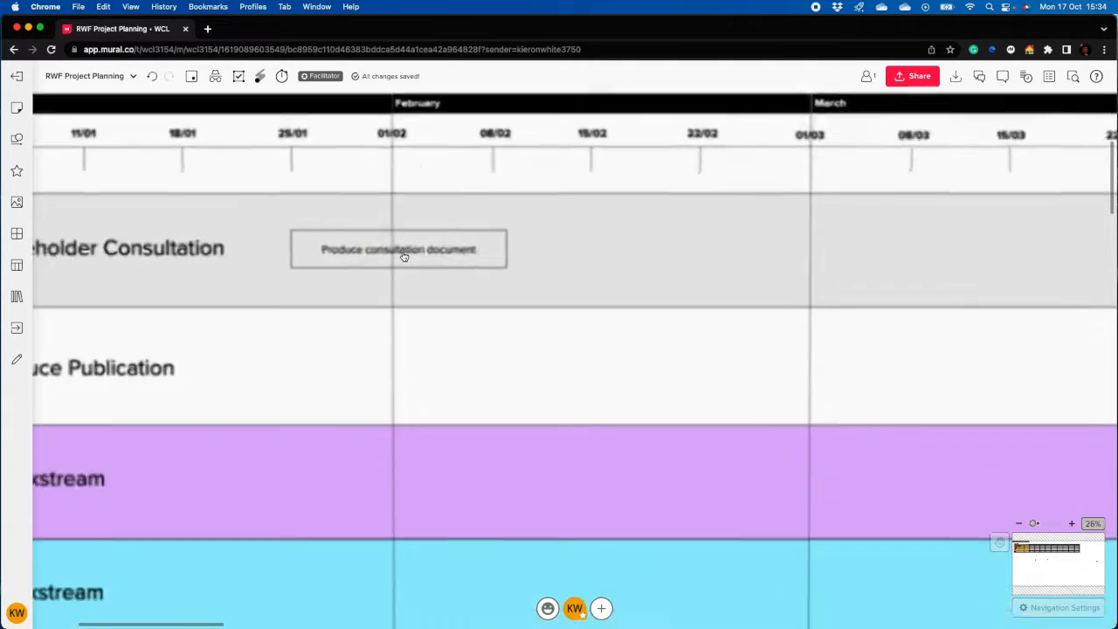
scroll(429, 259, down, 3)
click(430, 260)
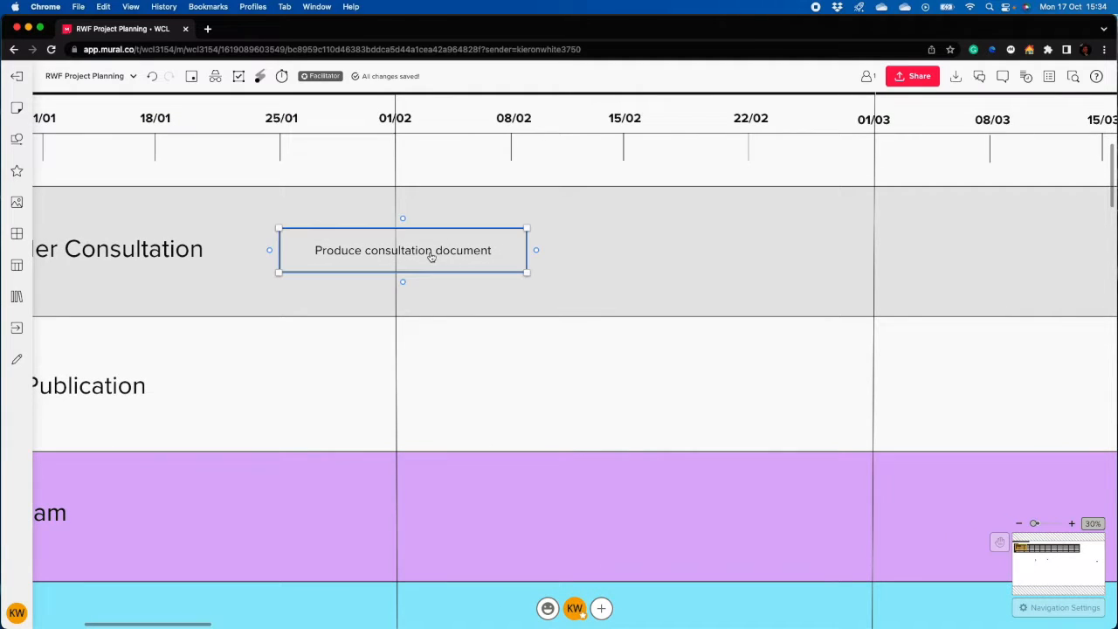
Fill the "Produce consultation document" bar with Light Green and nudge it slightly within the Stakeholder Consultation row.
scroll(438, 265, down, 5)
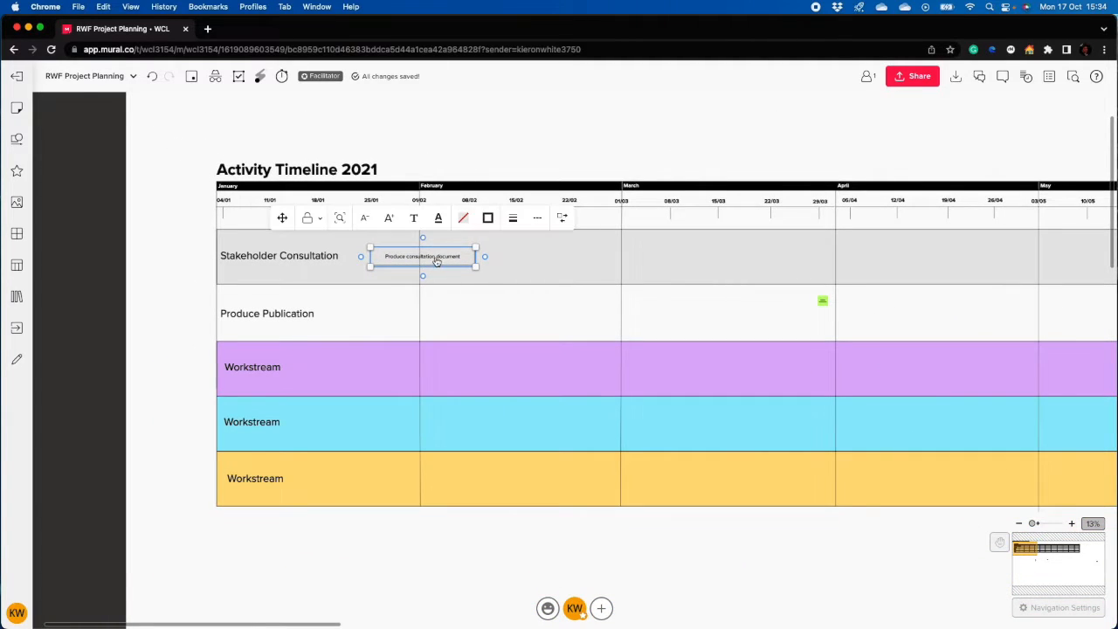
click(464, 219)
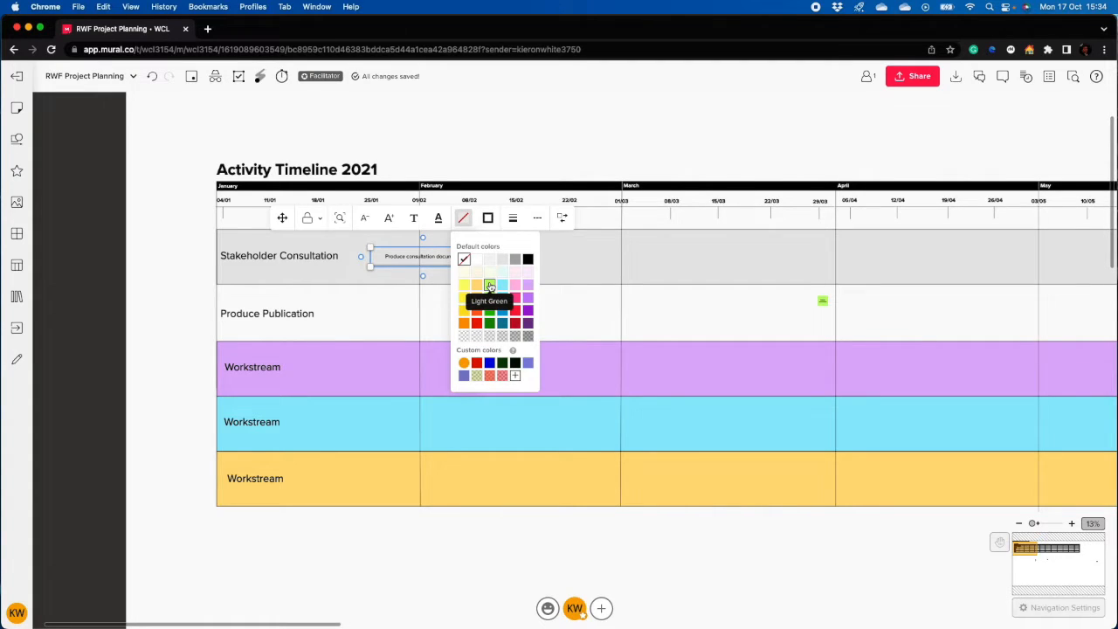
click(490, 285)
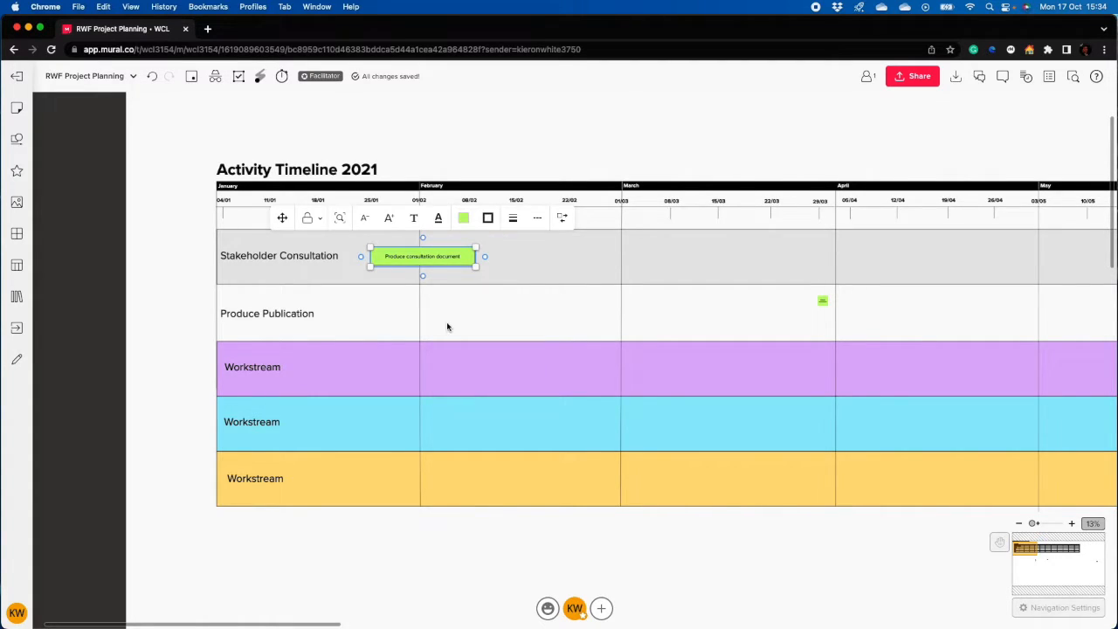
scroll(444, 260, up, 2)
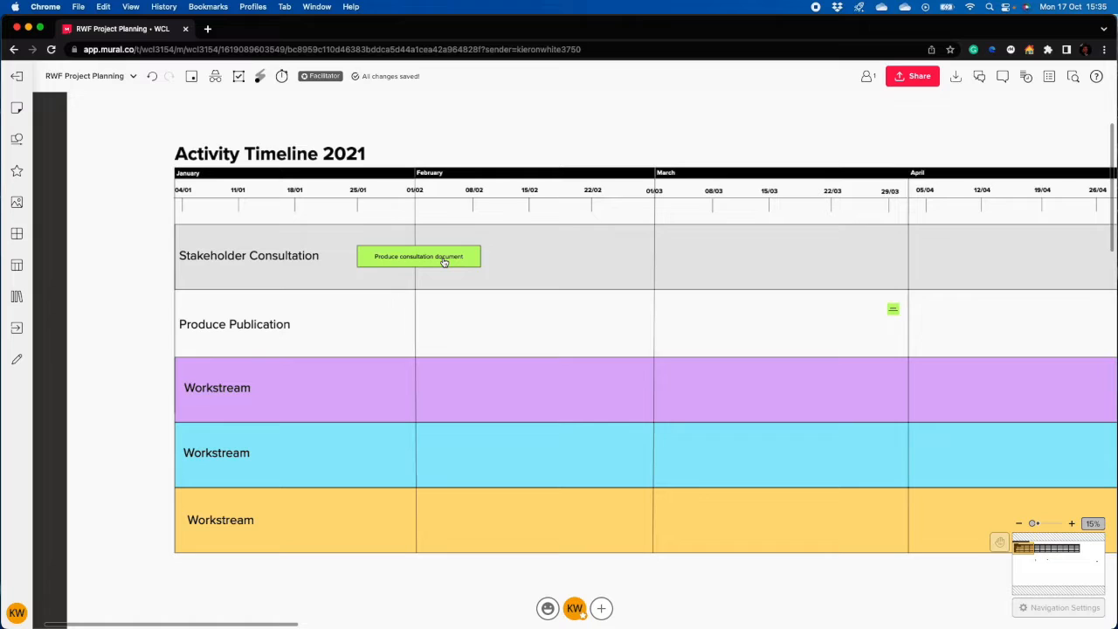
click(447, 261)
drag(448, 260, 452, 262)
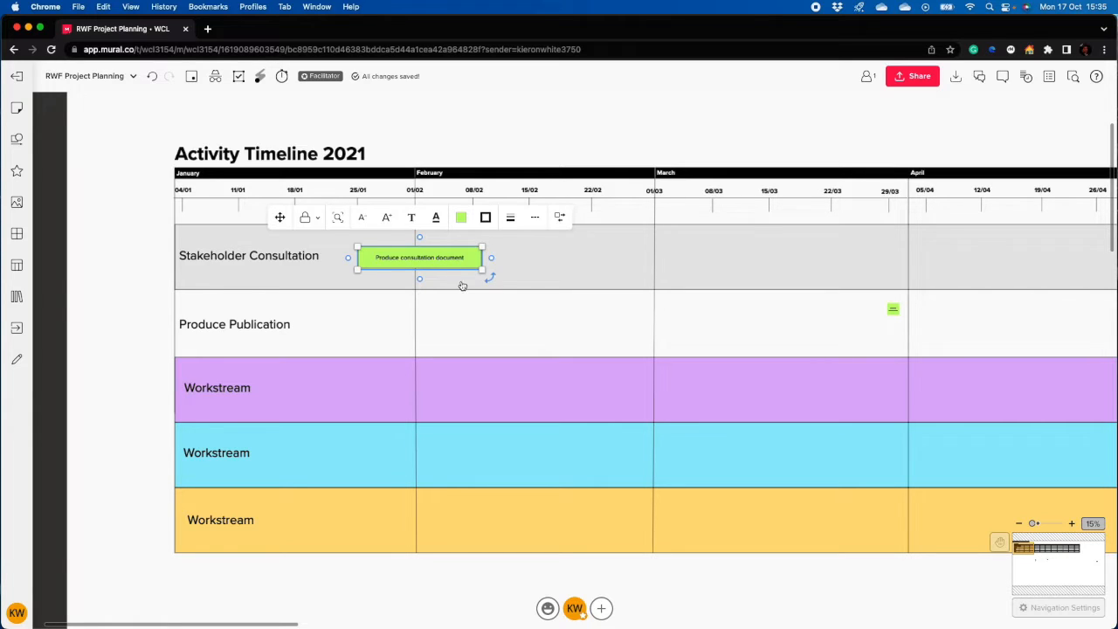
click(454, 312)
click(450, 261)
click(456, 339)
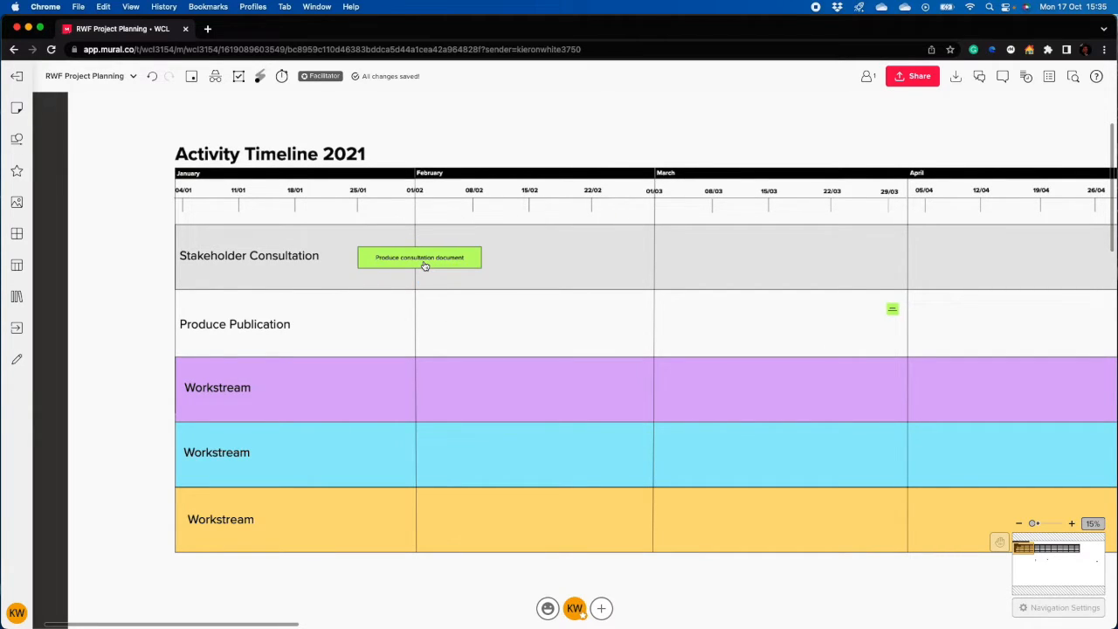
click(429, 260)
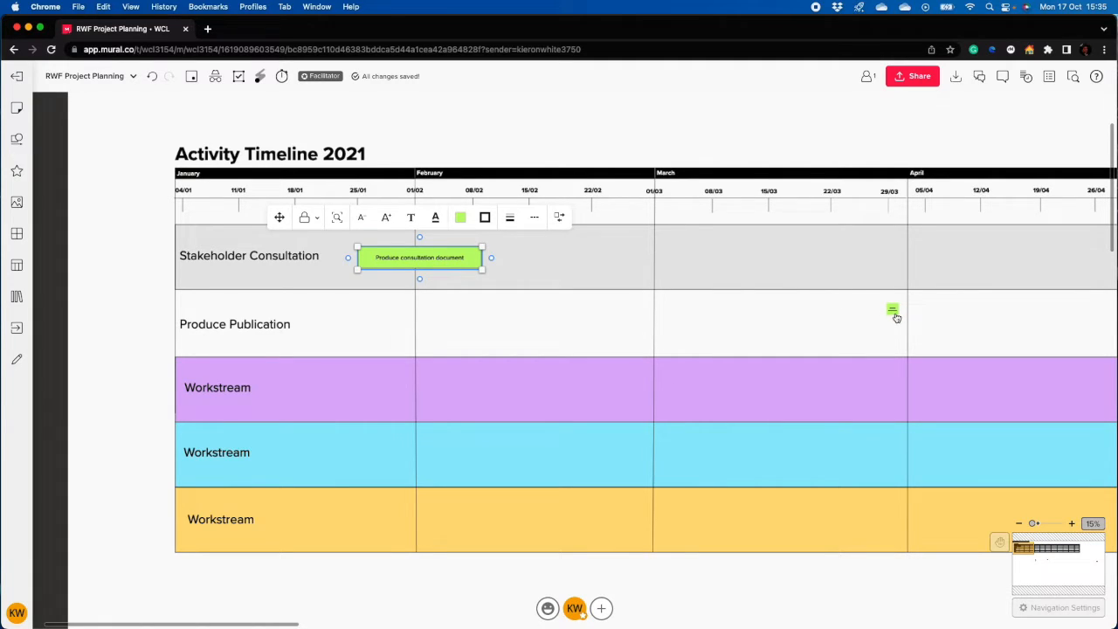
click(463, 323)
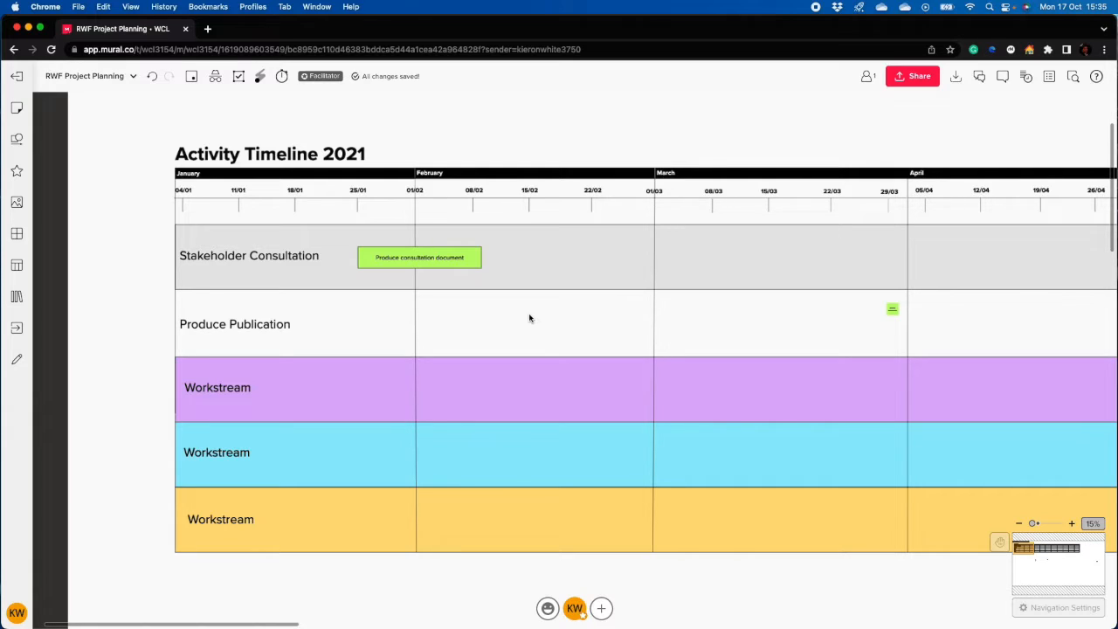
click(471, 262)
click(467, 323)
click(416, 262)
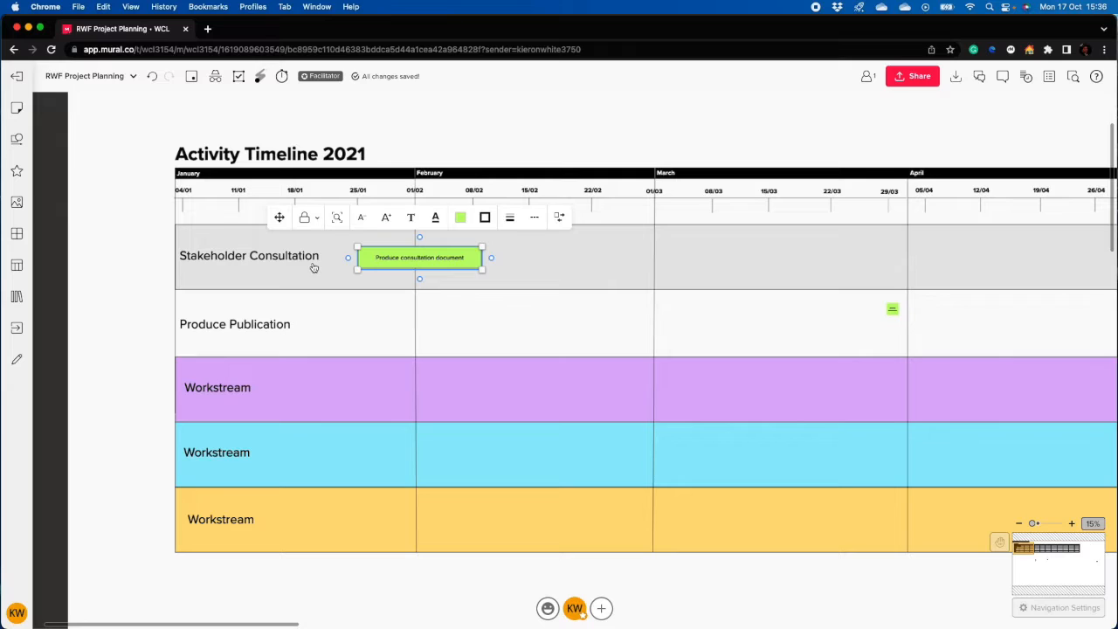
click(475, 145)
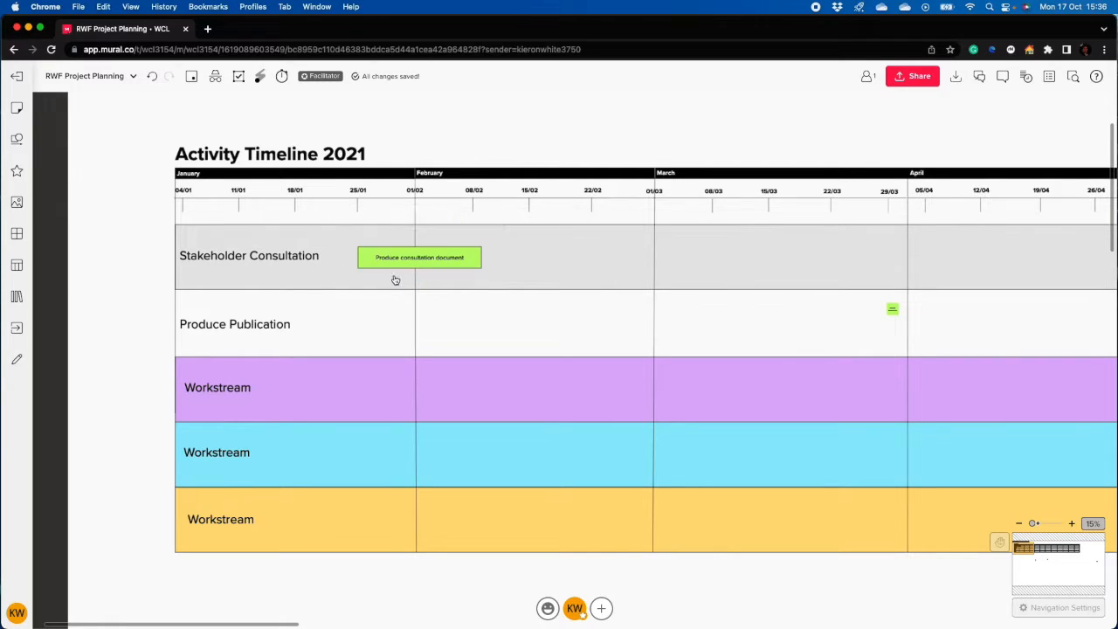
Duplicate the "Produce consultation document" bar and shorten the original so it ends at 08/02.
click(440, 262)
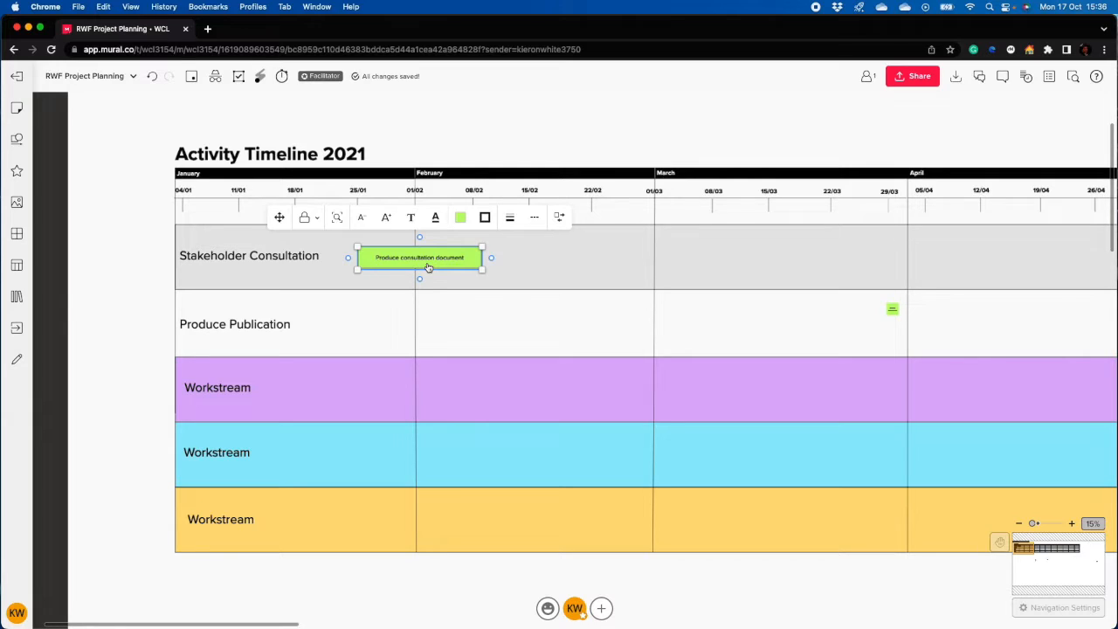
key(super+d)
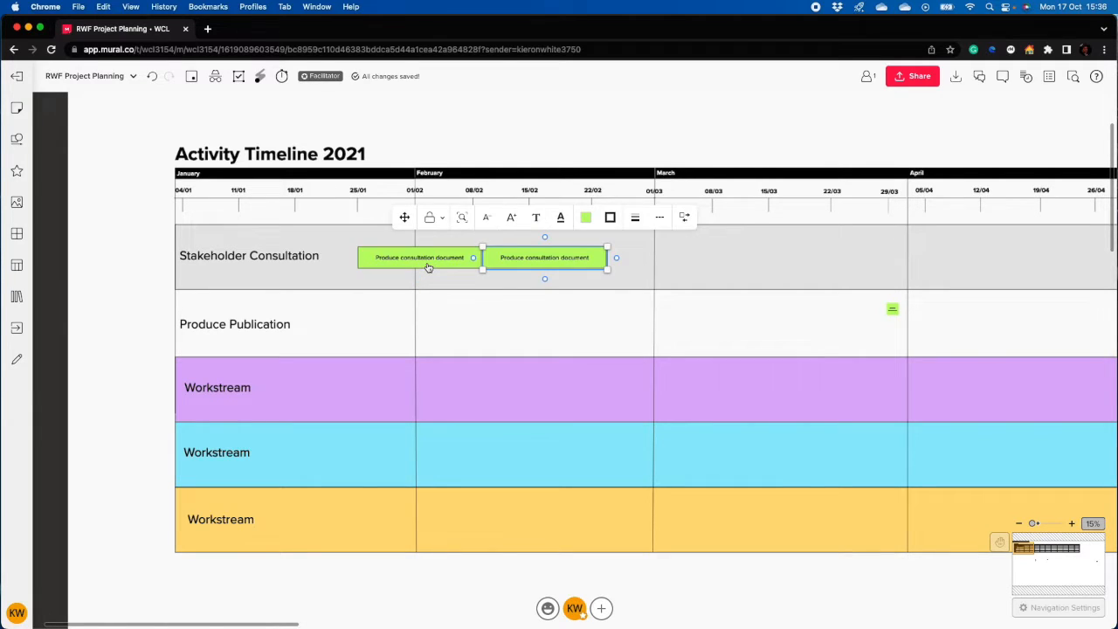
click(525, 127)
click(479, 258)
drag(479, 259, 472, 258)
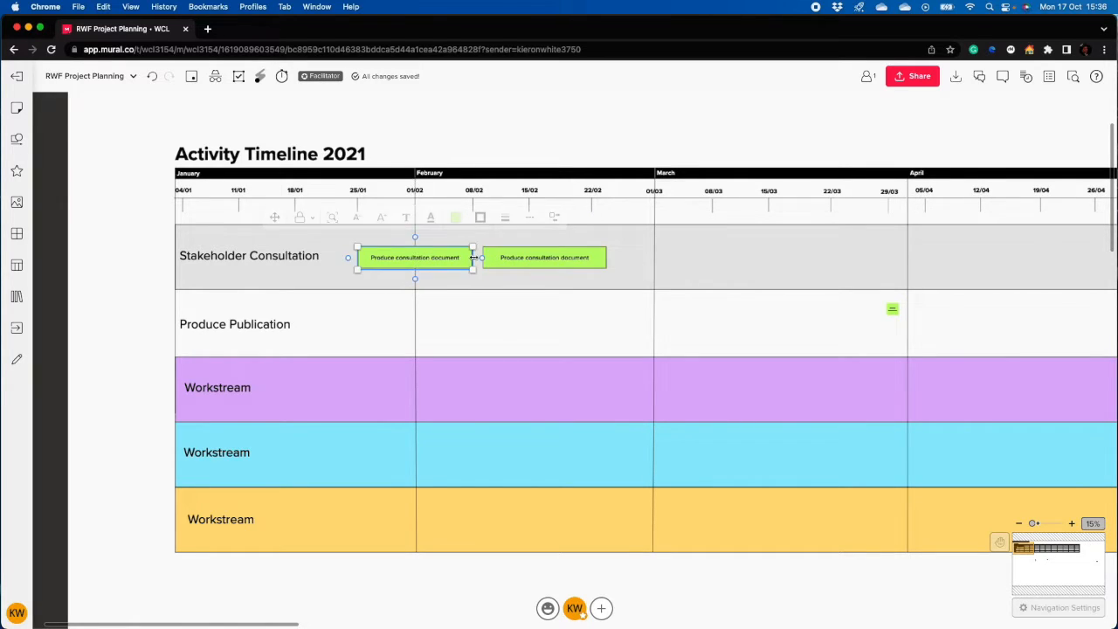
Move the duplicated bar up against the end of the original and relabel it "Review and sign-off".
click(507, 259)
drag(506, 260, 500, 261)
double_click(500, 261)
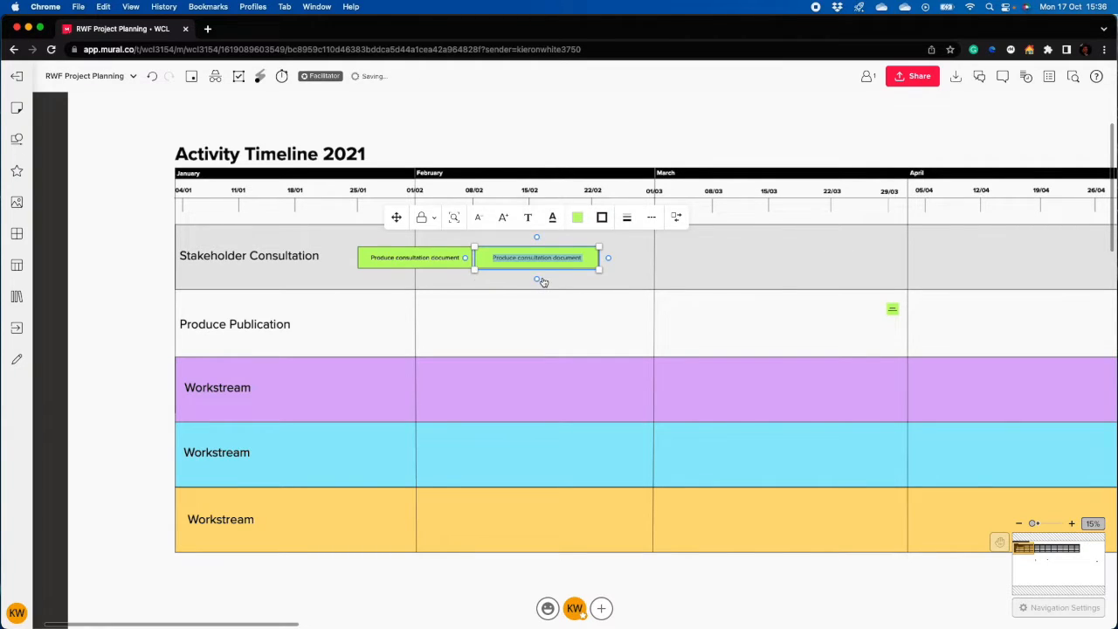
text(Review and si)
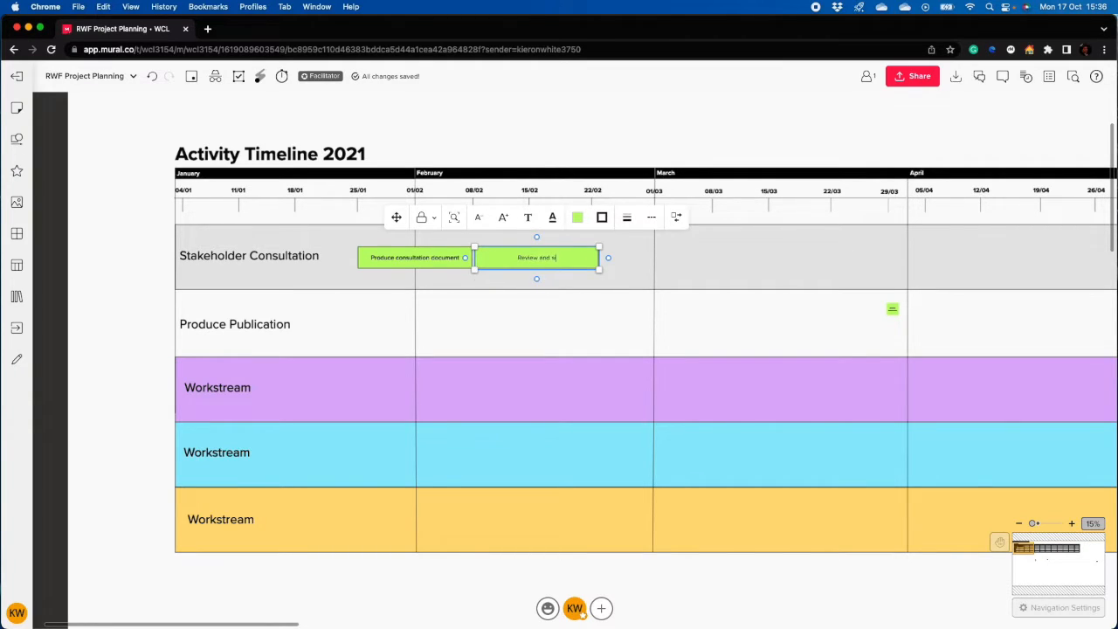
text(gn-off)
Shorten the "Review and sign-off" bar so it ends at 15/02.
drag(600, 257, 530, 258)
click(554, 142)
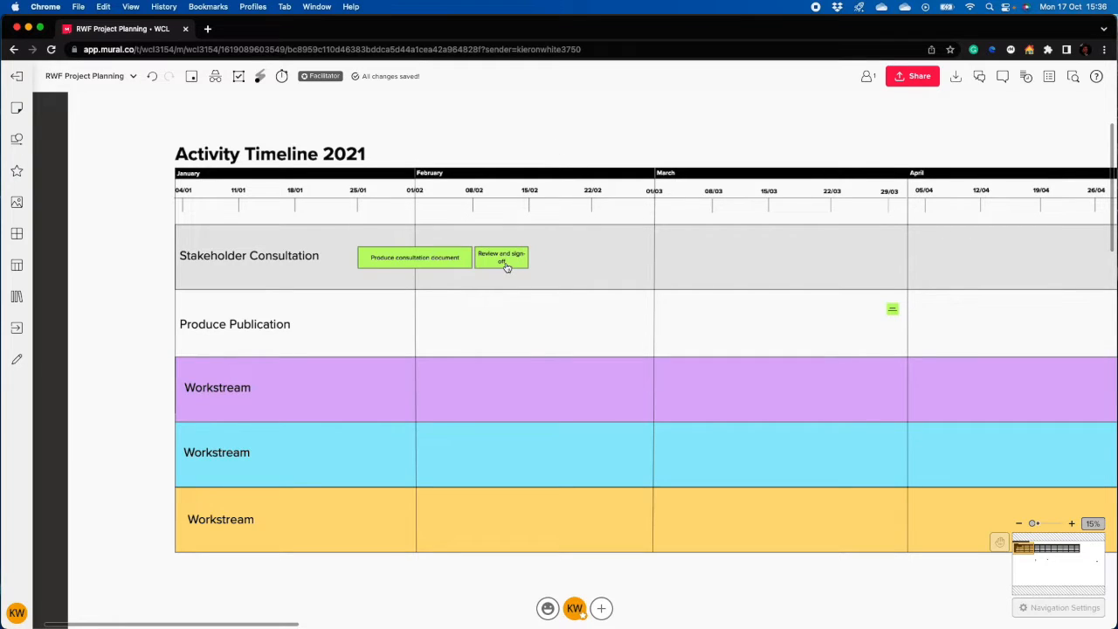
click(506, 266)
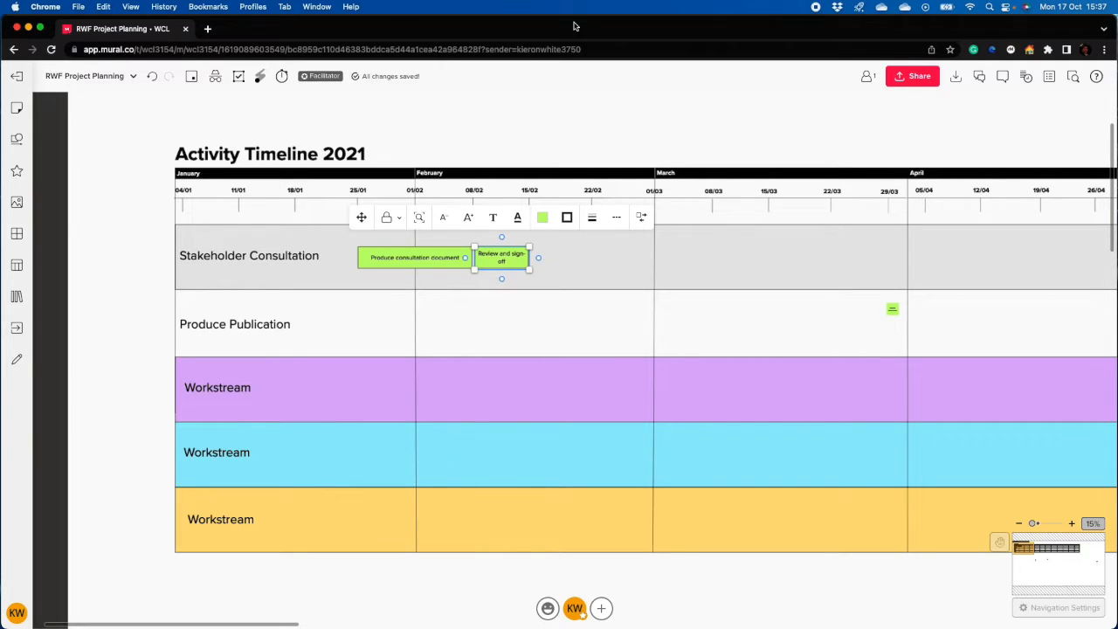
click(568, 140)
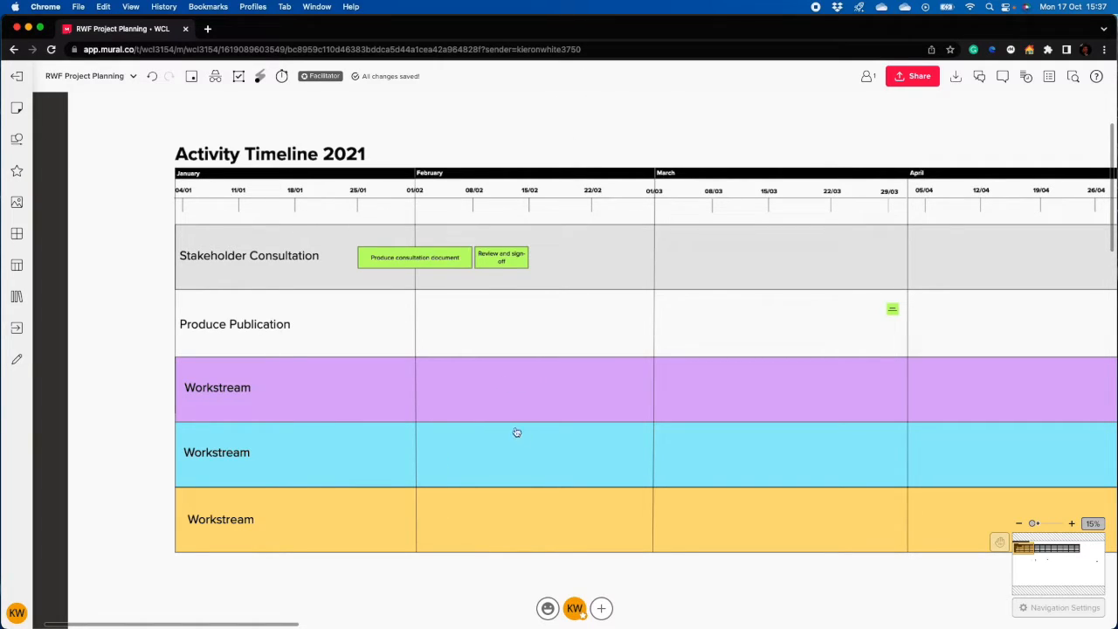
Duplicate the "Review and sign-off" bar and relabel the copy "Publish consultation".
click(520, 265)
key(super+d)
double_click(558, 259)
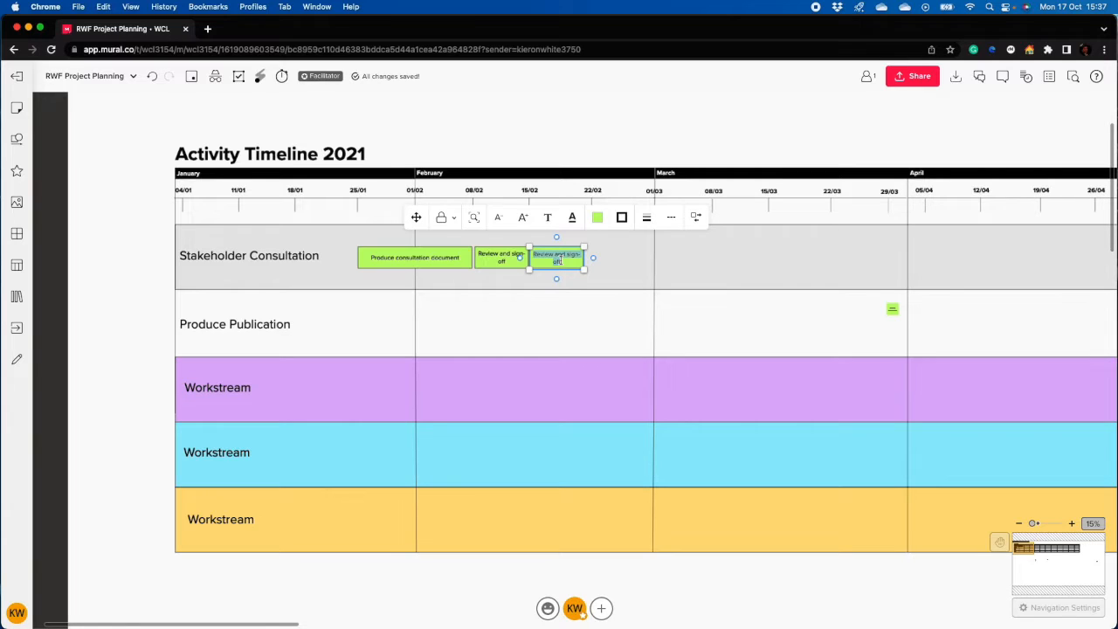
text(Publish consultation)
Shorten the "Publish consultation" bar so it ends between 15/02 and 22/02.
drag(584, 260, 567, 260)
click(565, 276)
click(561, 262)
click(542, 105)
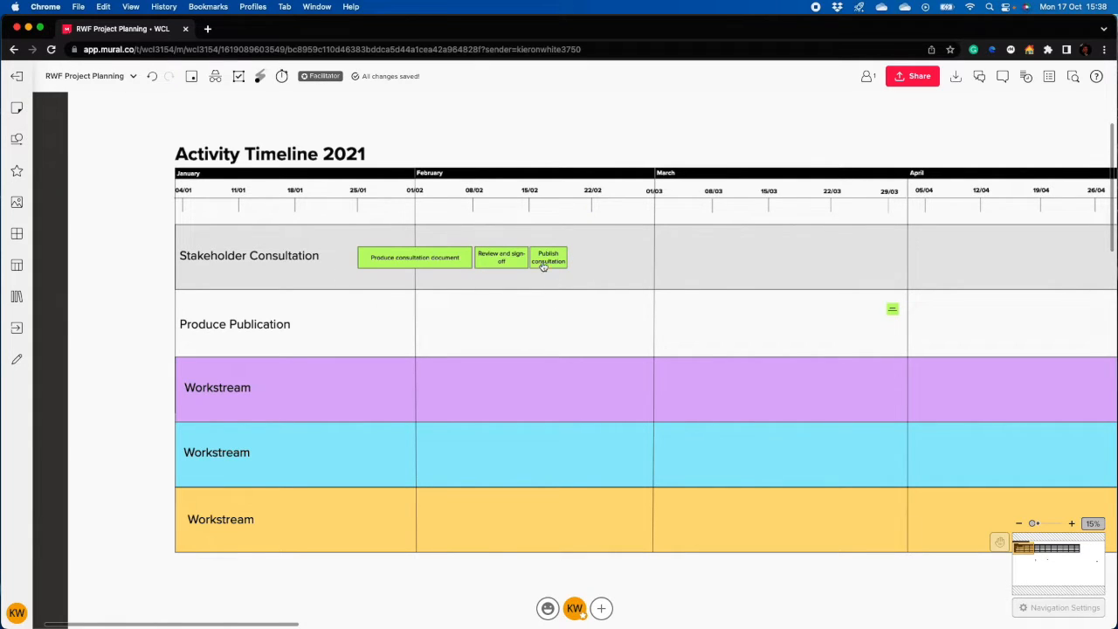
Undo the last resize of the "Publish consultation" bar and look at its fill colour options.
scroll(551, 264, up, 1)
scroll(552, 264, up, 5)
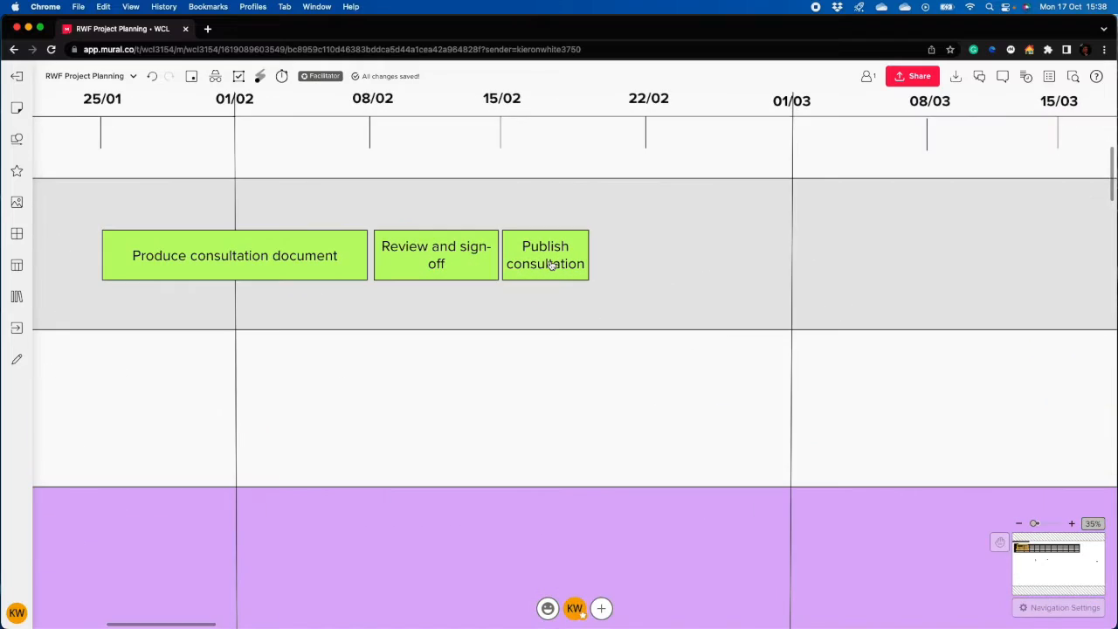
key(super+z)
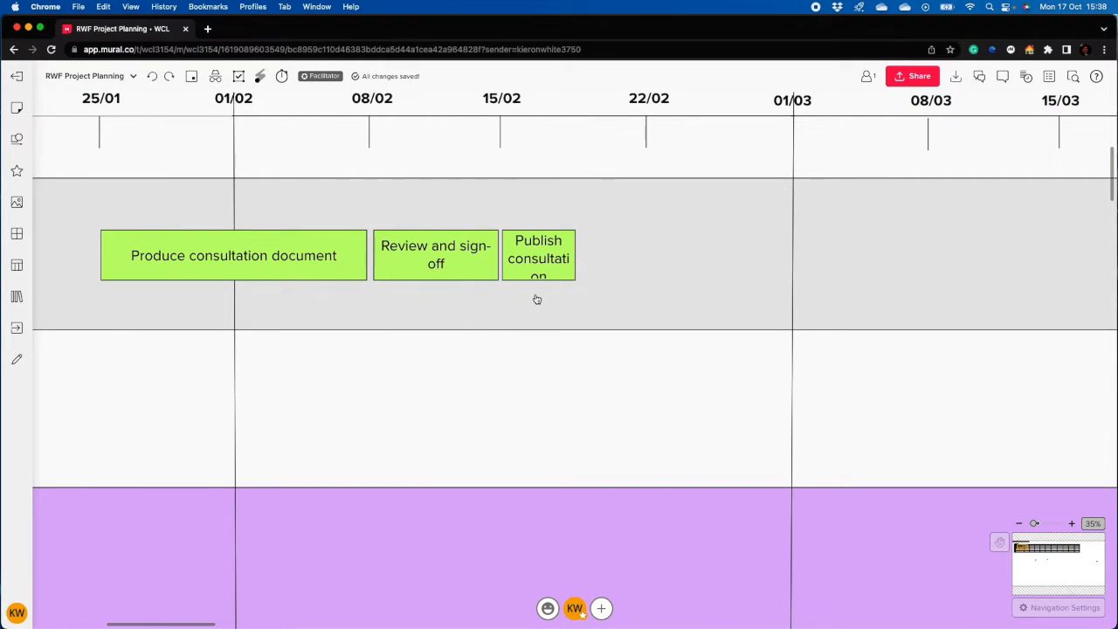
click(557, 271)
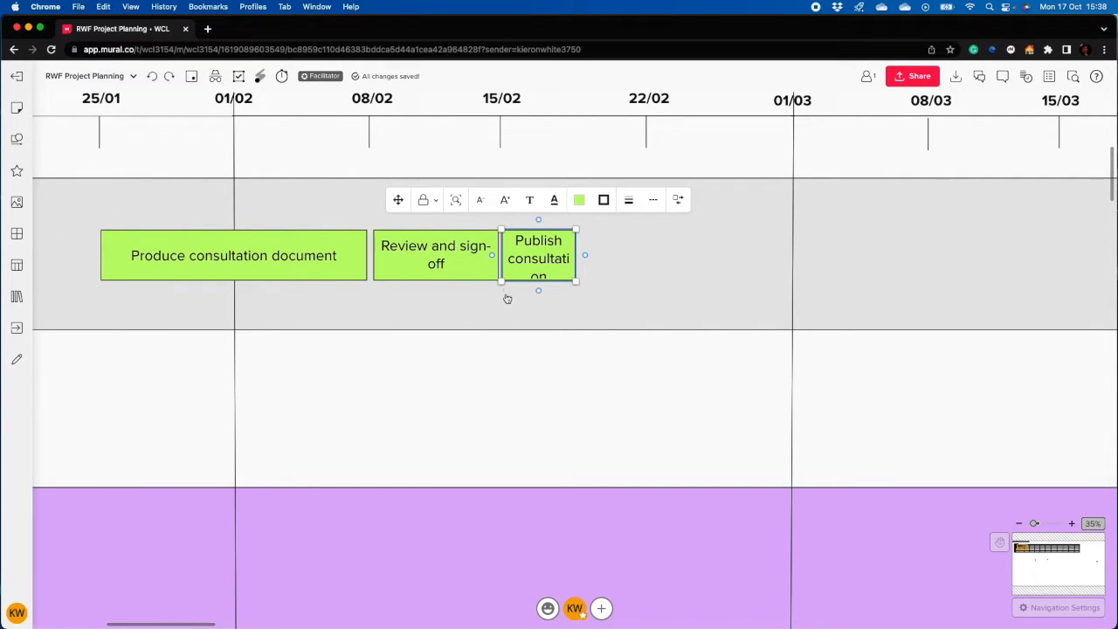
click(579, 200)
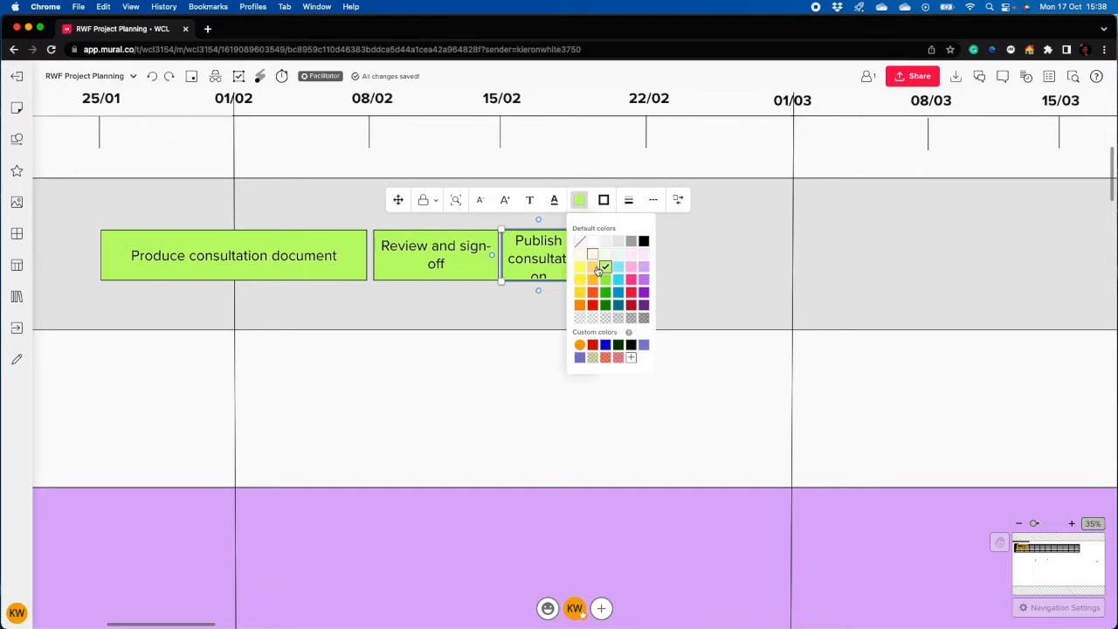
click(550, 302)
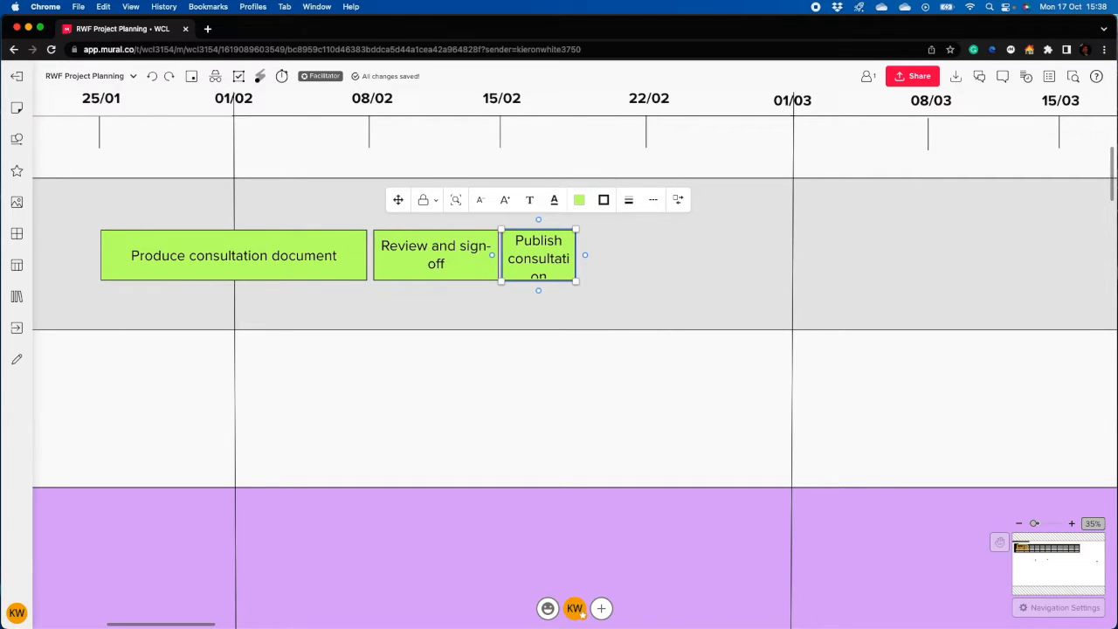
Add a yellow 3x3 sticky note reading "Post to Blog" directly beneath the "Publish consultation" bar.
click(16, 106)
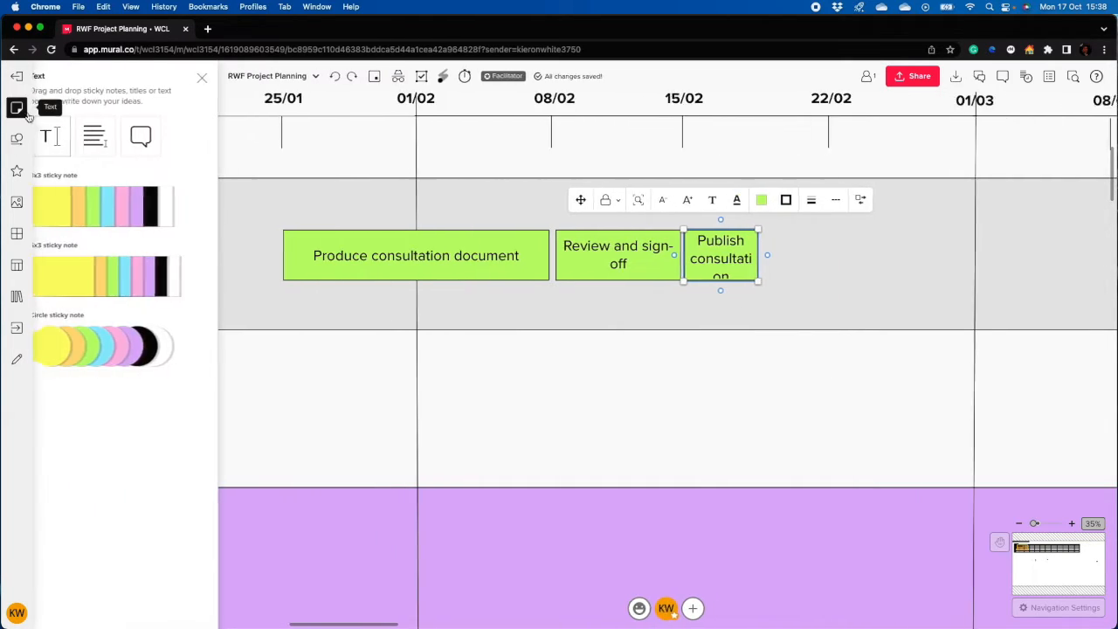
drag(71, 208, 765, 299)
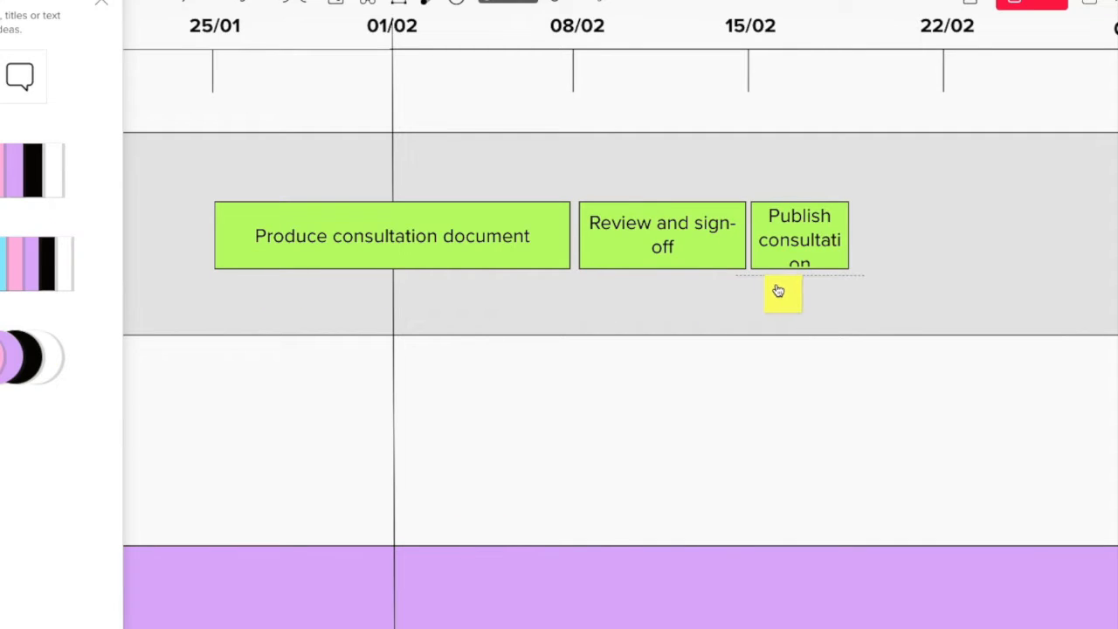
text(Post to Blog)
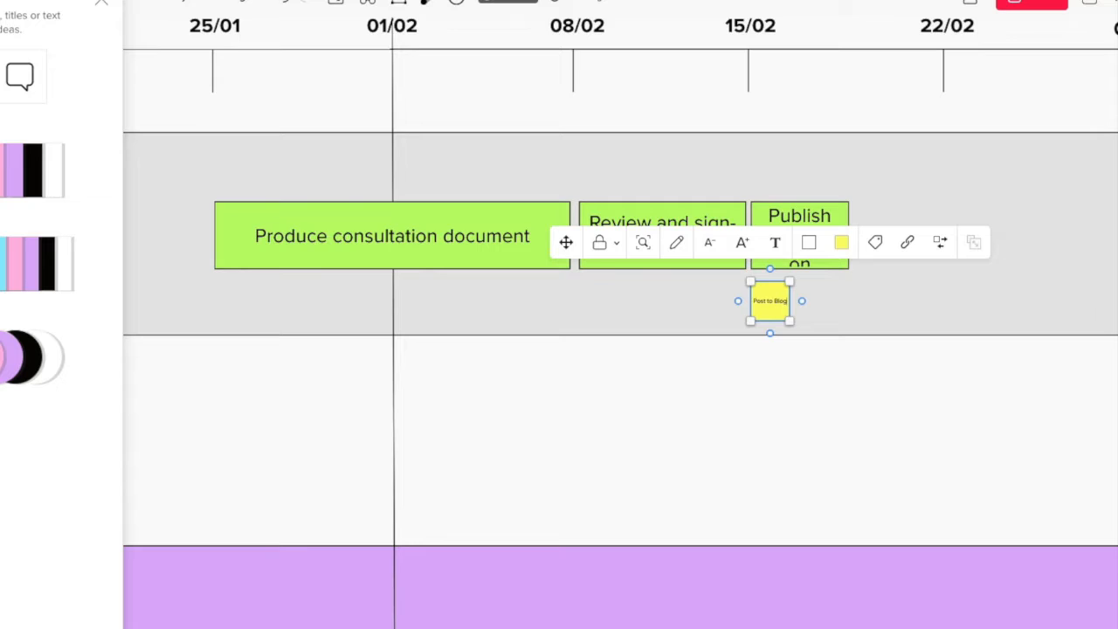
click(858, 324)
Duplicate the "Post to Blog" note and reword the copy as "Tweet".
click(785, 315)
key(ctrl+d)
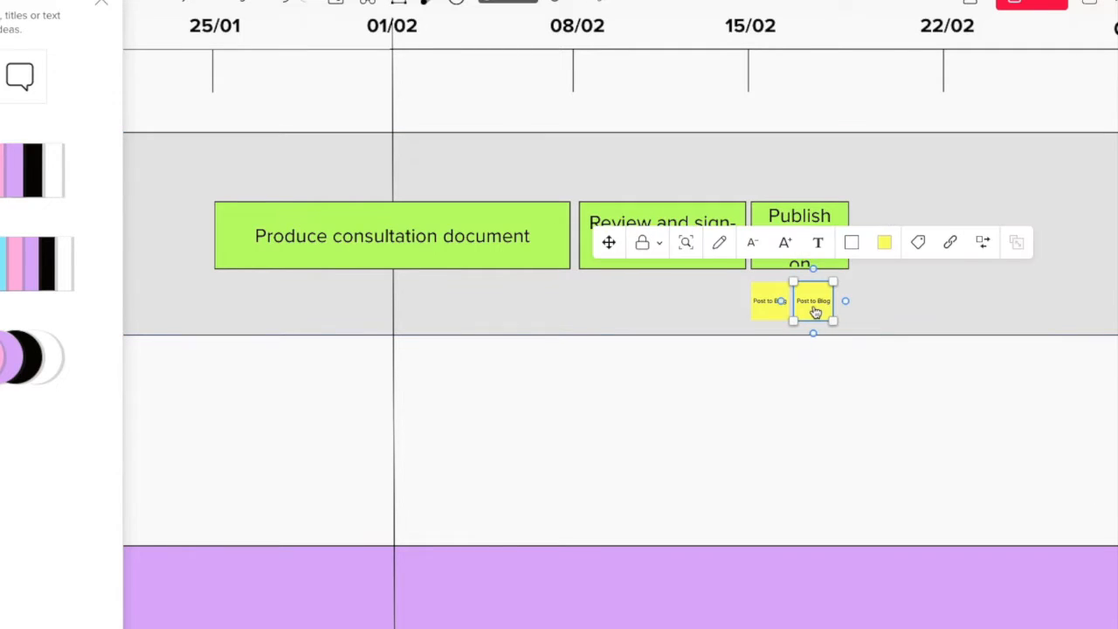
double_click(819, 313)
text(Tweet)
click(941, 305)
Duplicate the "Tweet" note and reword the copy as "Load on our website".
click(811, 305)
key(ctrl+d)
double_click(861, 310)
text(Load on our website)
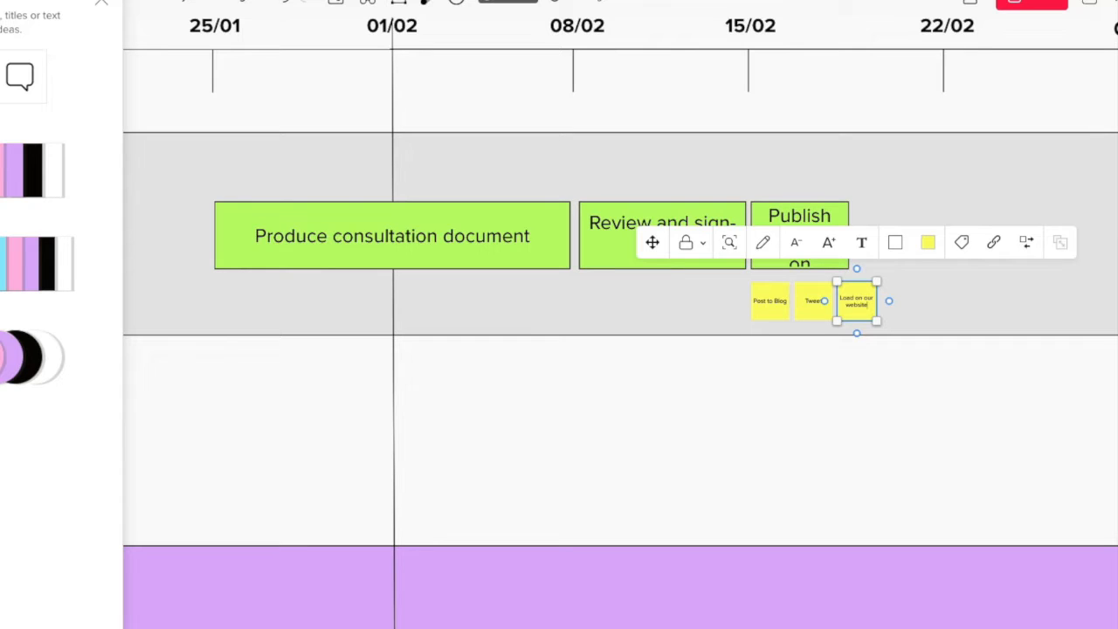
click(891, 315)
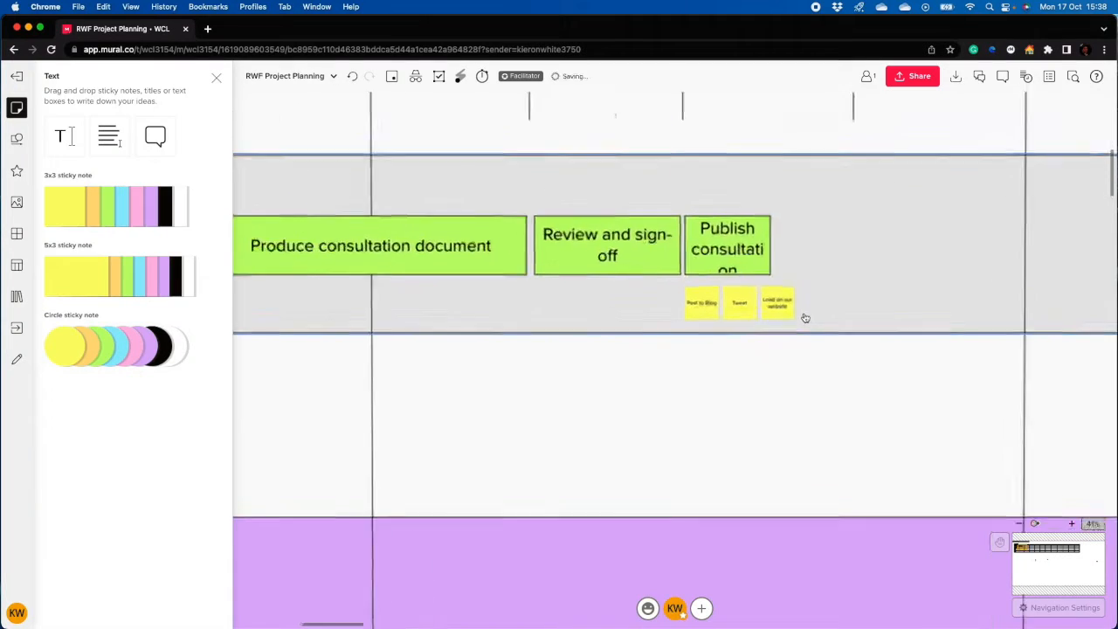
Close the sticky note options and examine the three yellow task notes beneath the "Publish consultation" bar.
scroll(805, 317, up, 5)
click(217, 78)
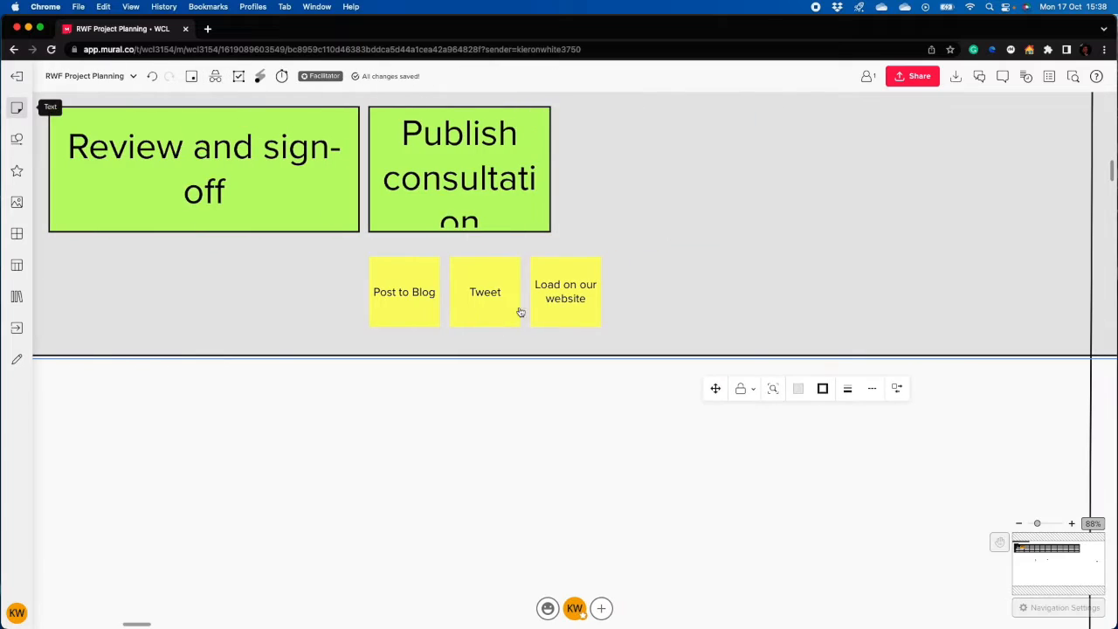
scroll(512, 253, down, 5)
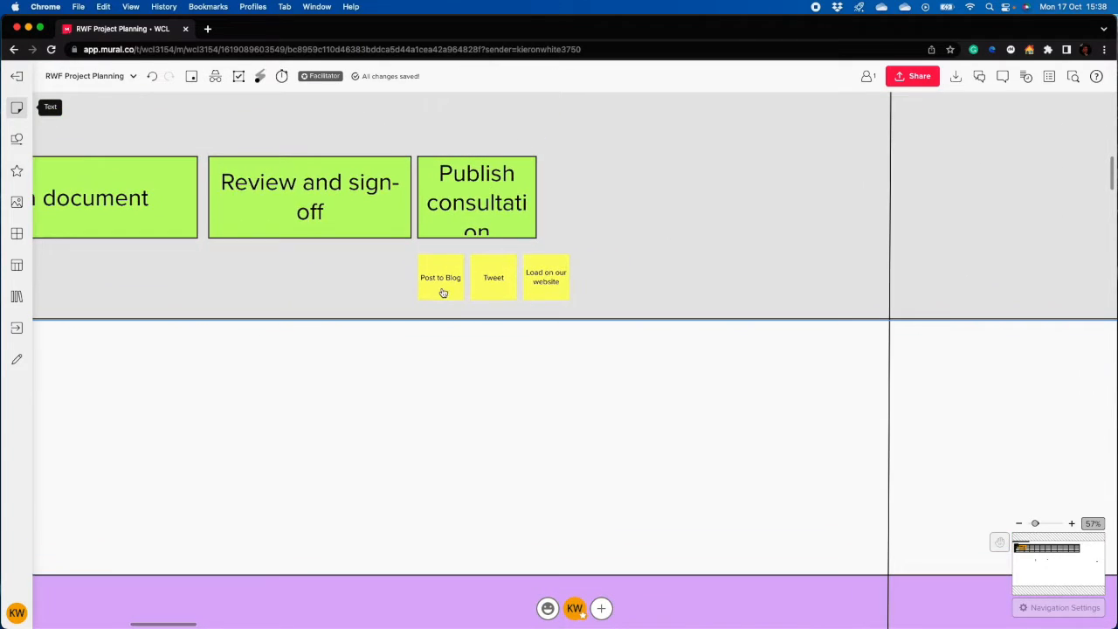
scroll(443, 292, up, 1)
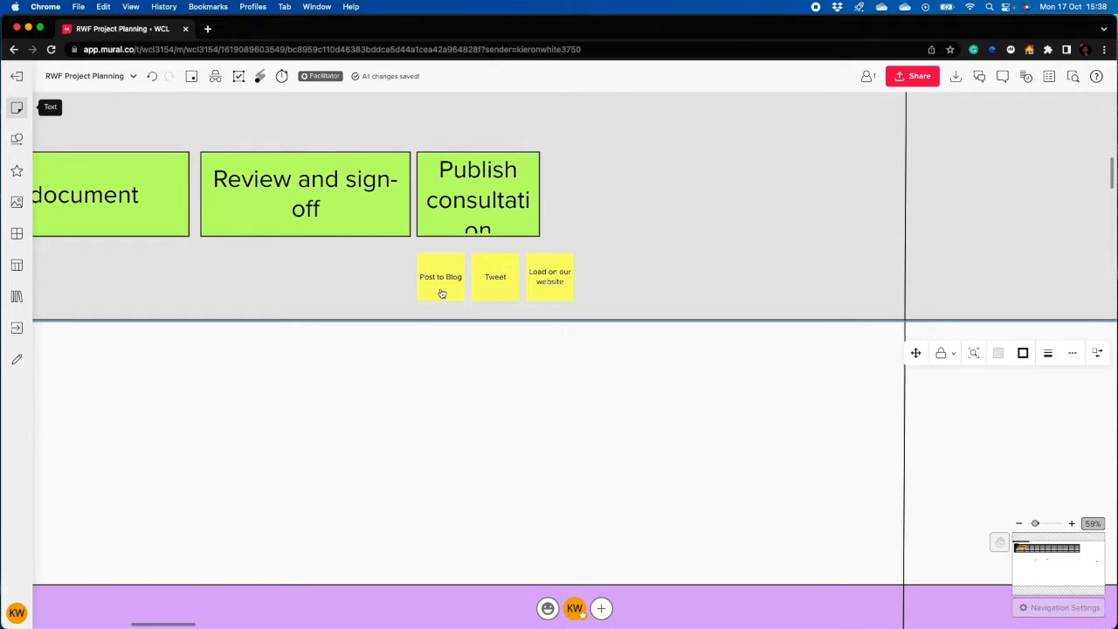
scroll(466, 251, down, 10)
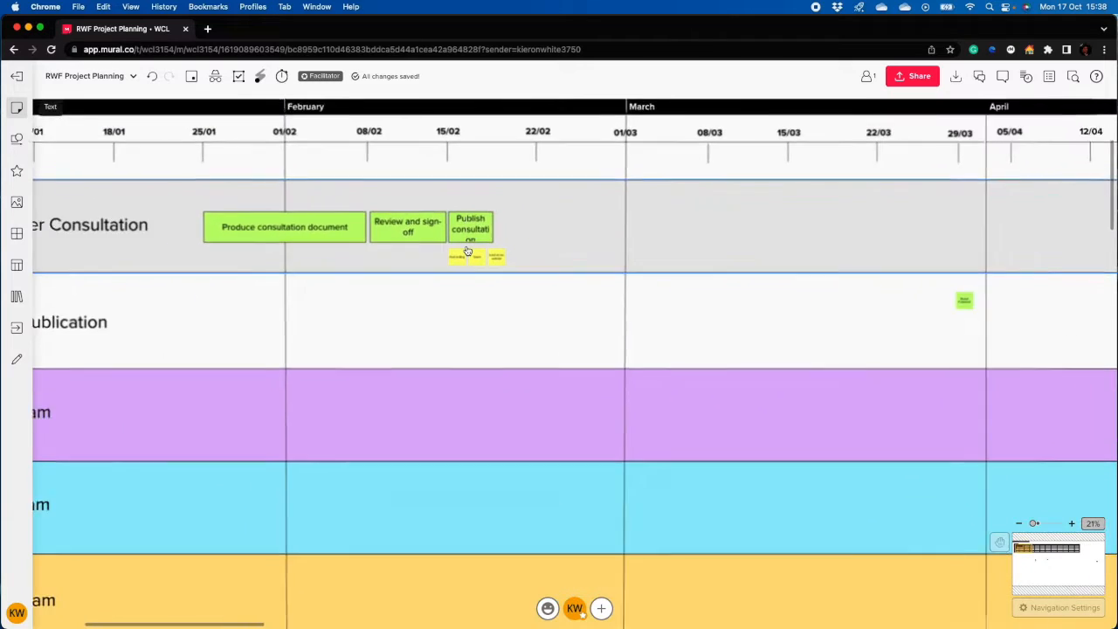
Add the owner's first name in brackets on a second line of the "Stakeholder Consultation" label.
scroll(467, 251, down, 1)
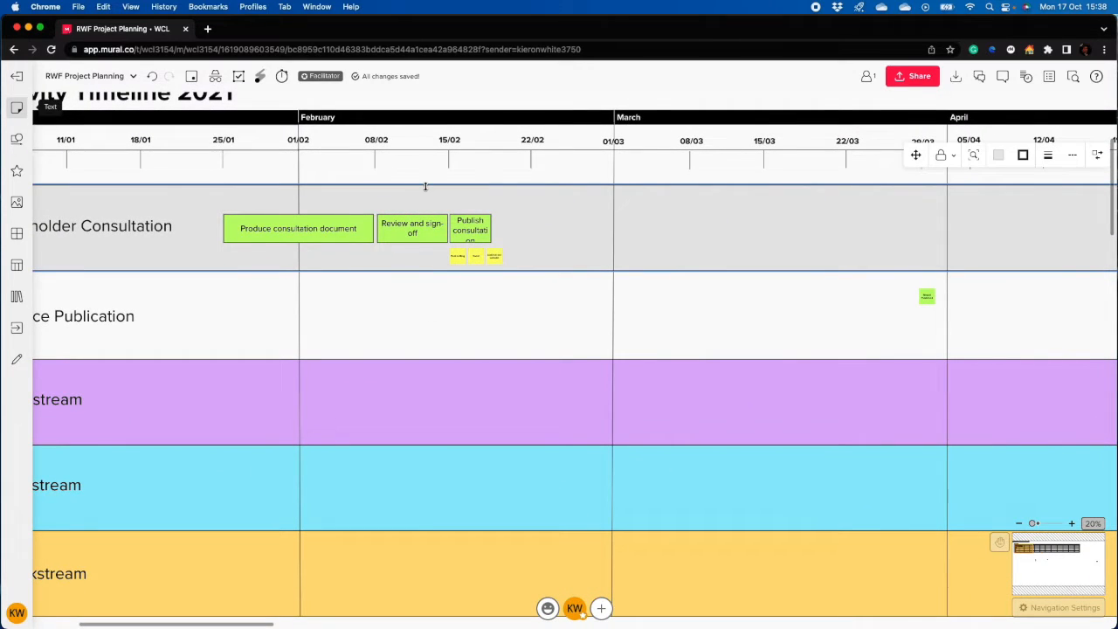
scroll(425, 186, down, 4)
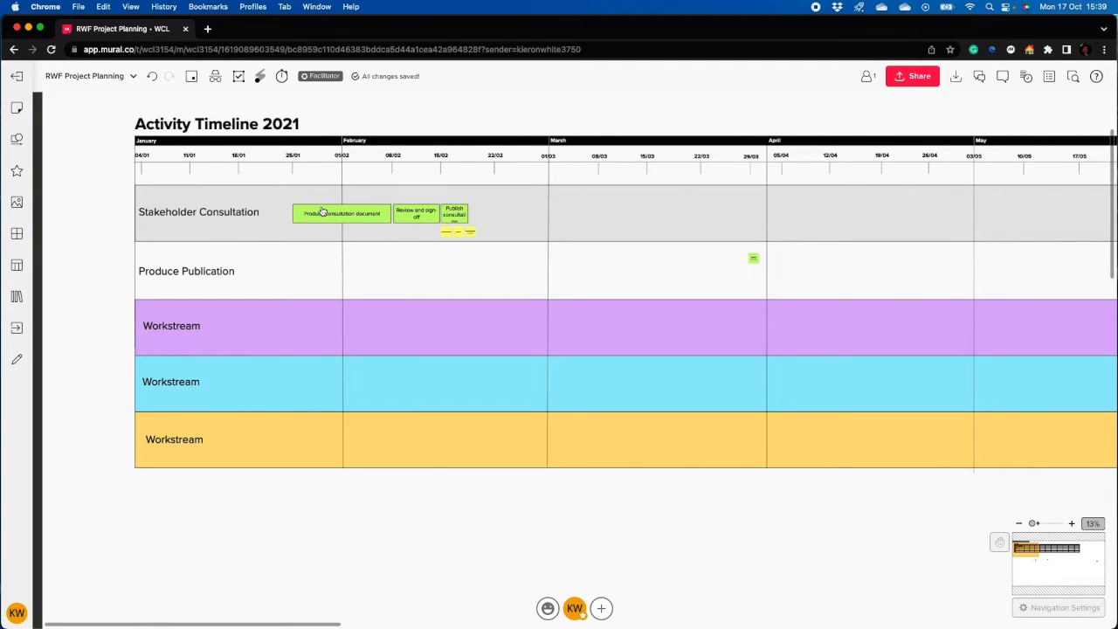
click(344, 224)
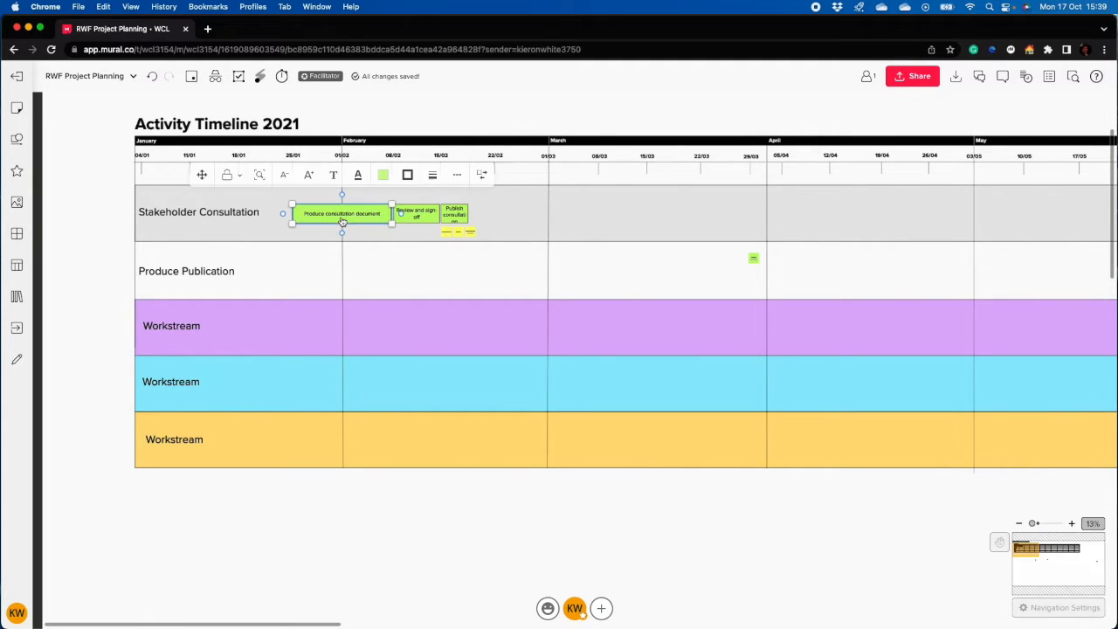
click(229, 222)
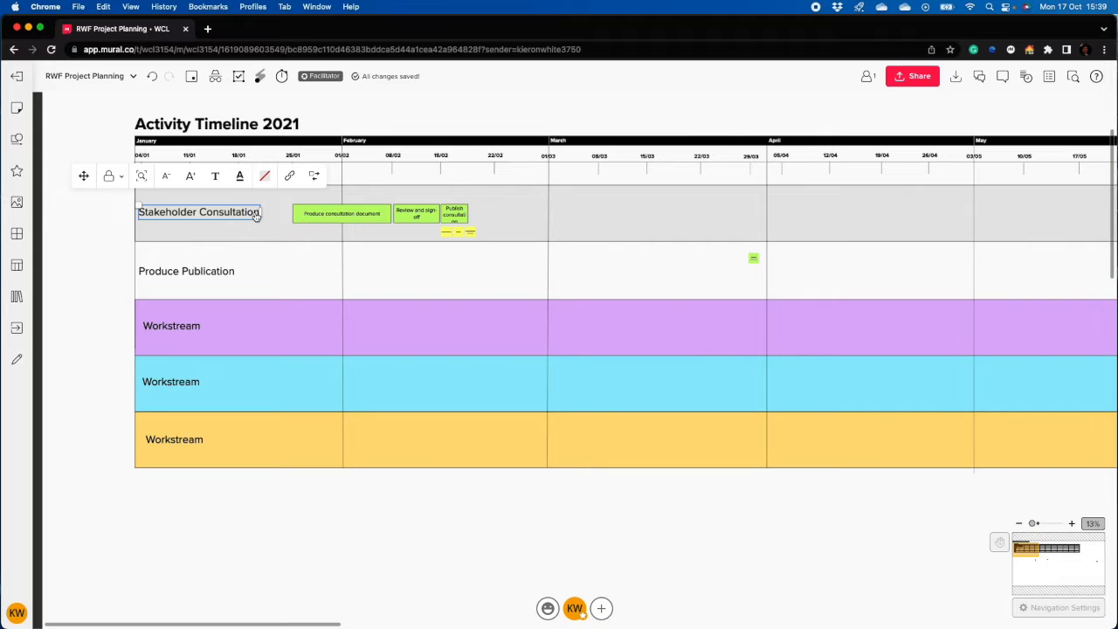
double_click(258, 214)
click(258, 212)
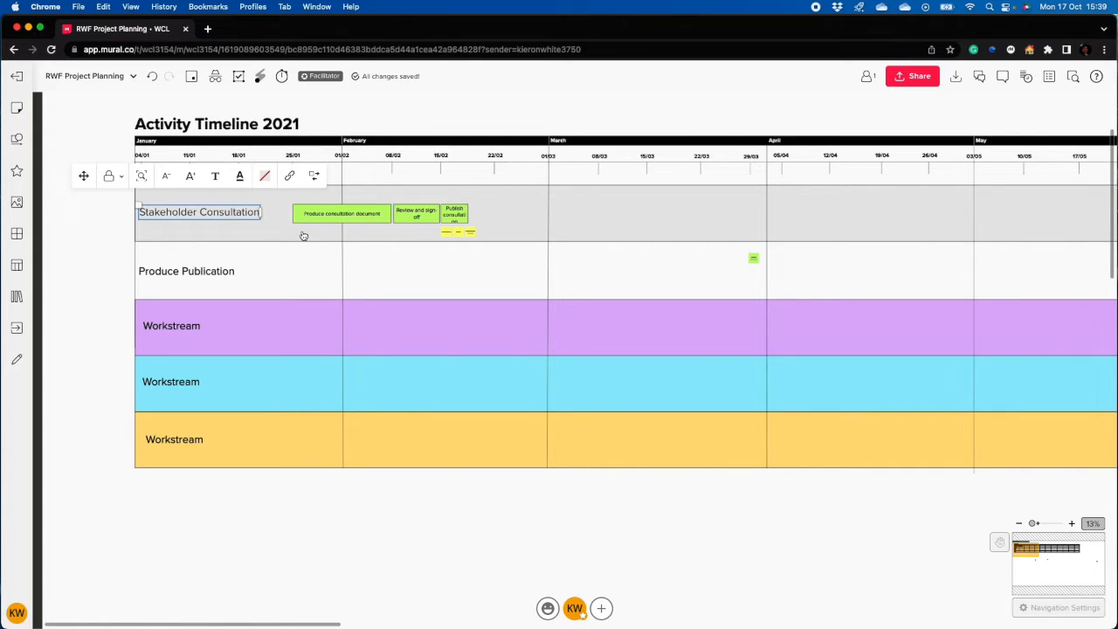
text(()
key(BackSpace)
key(BackSpace)
key(Return)
text((Sharon))
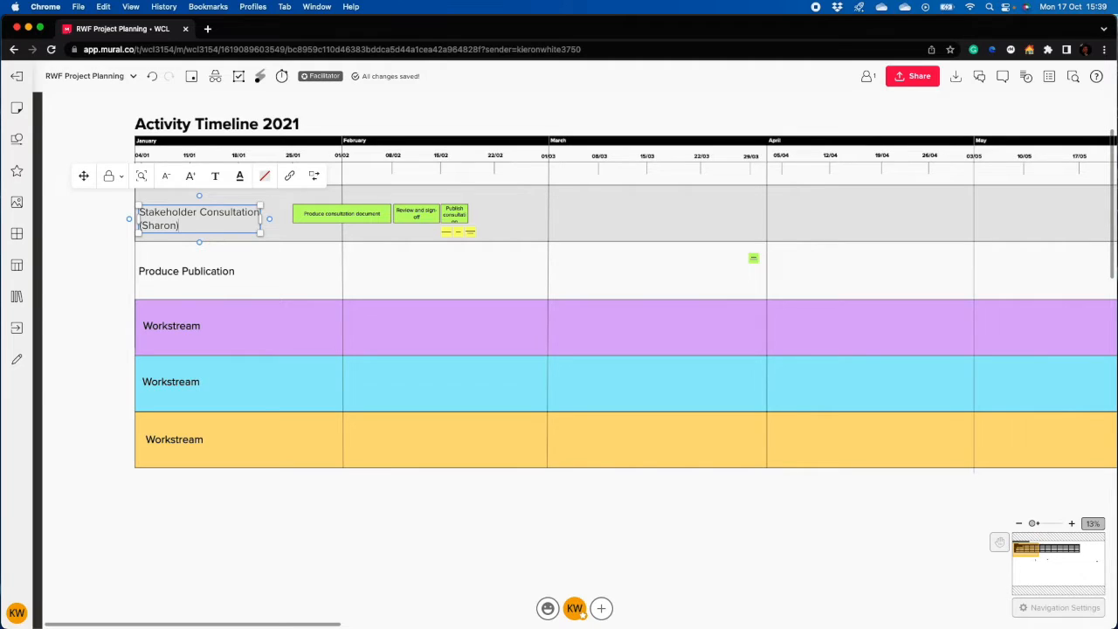
click(140, 305)
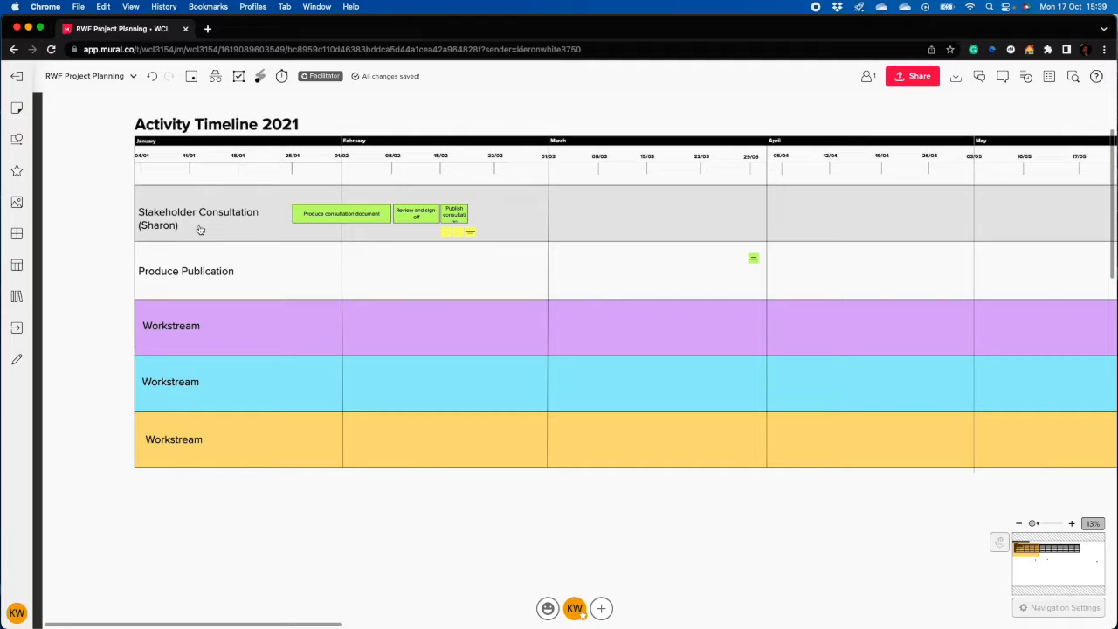
click(357, 220)
click(406, 223)
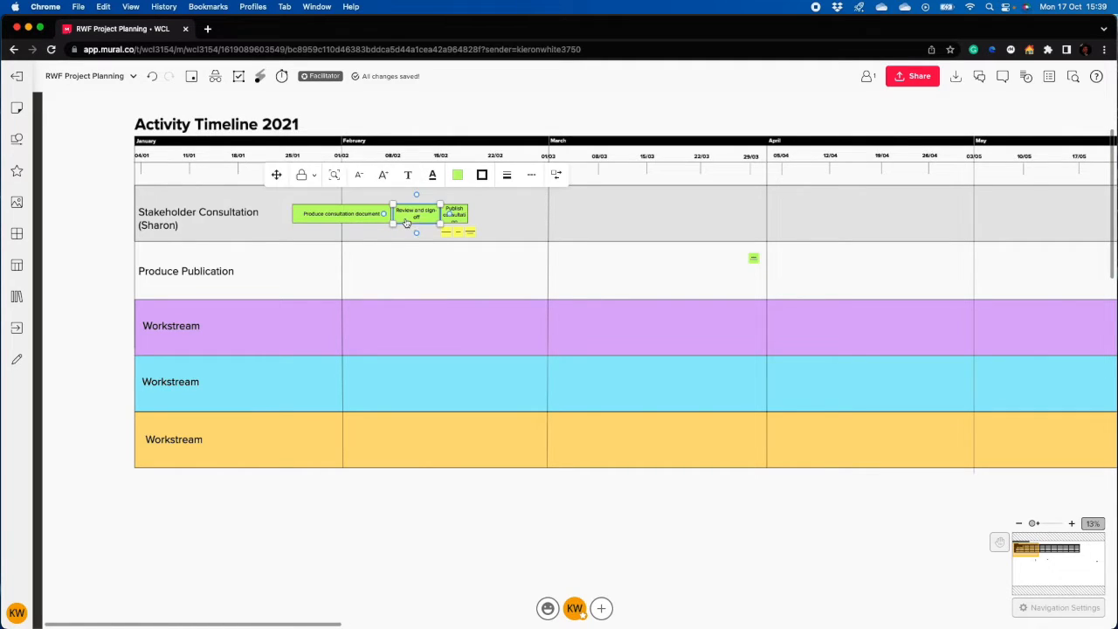
click(461, 217)
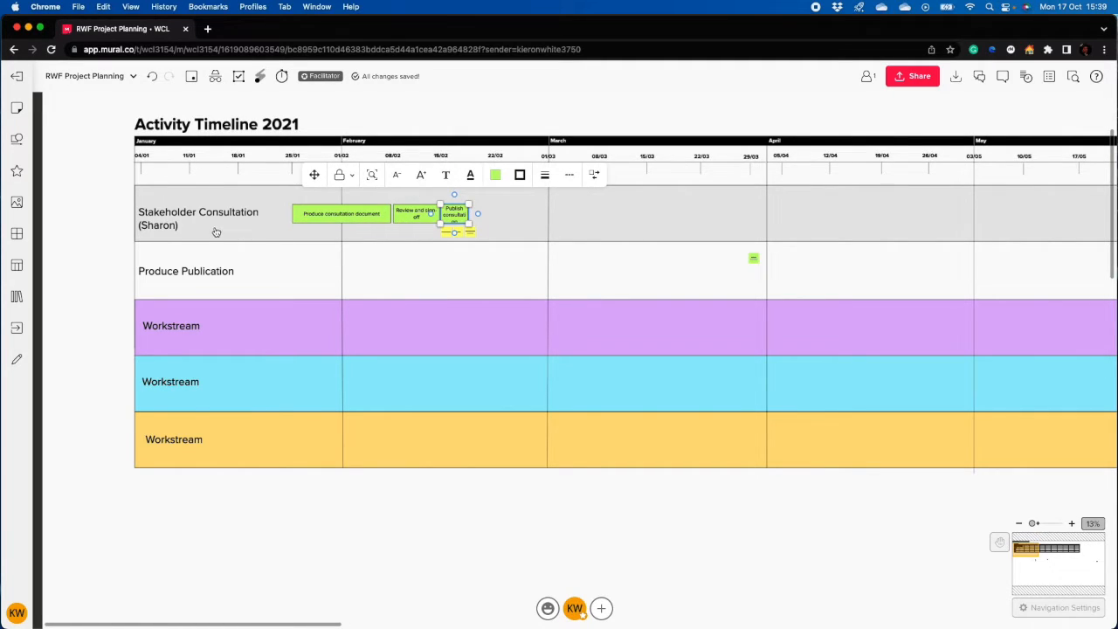
click(215, 232)
click(109, 234)
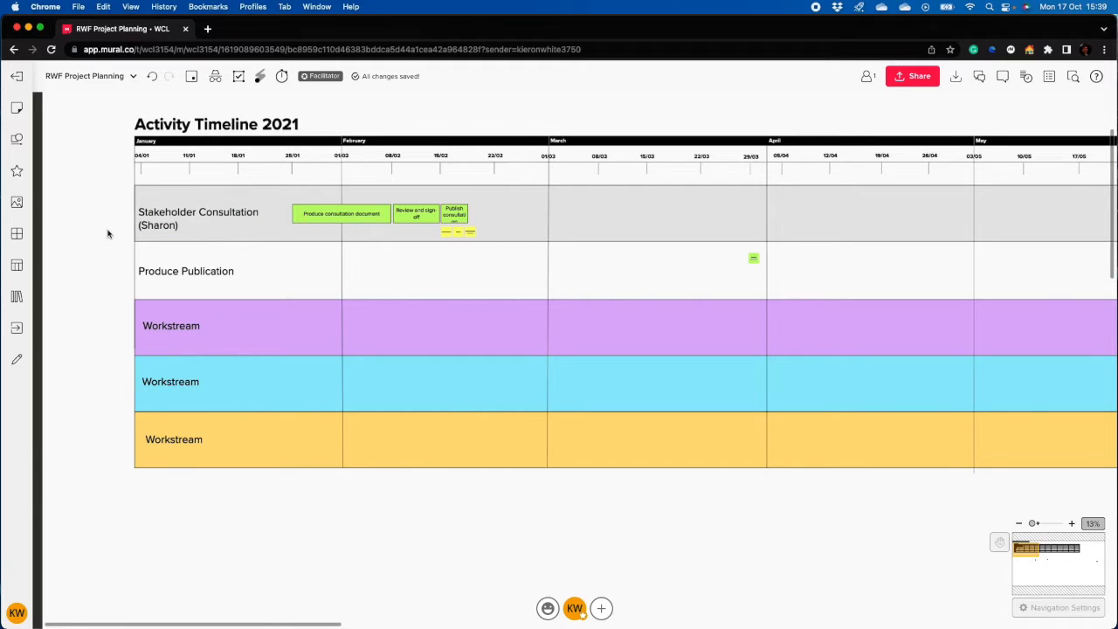
Duplicate the "Publish consultation" bar directly after it, stretch the copy to about 08/03 and reword it as "Consultation".
scroll(440, 226, up, 2)
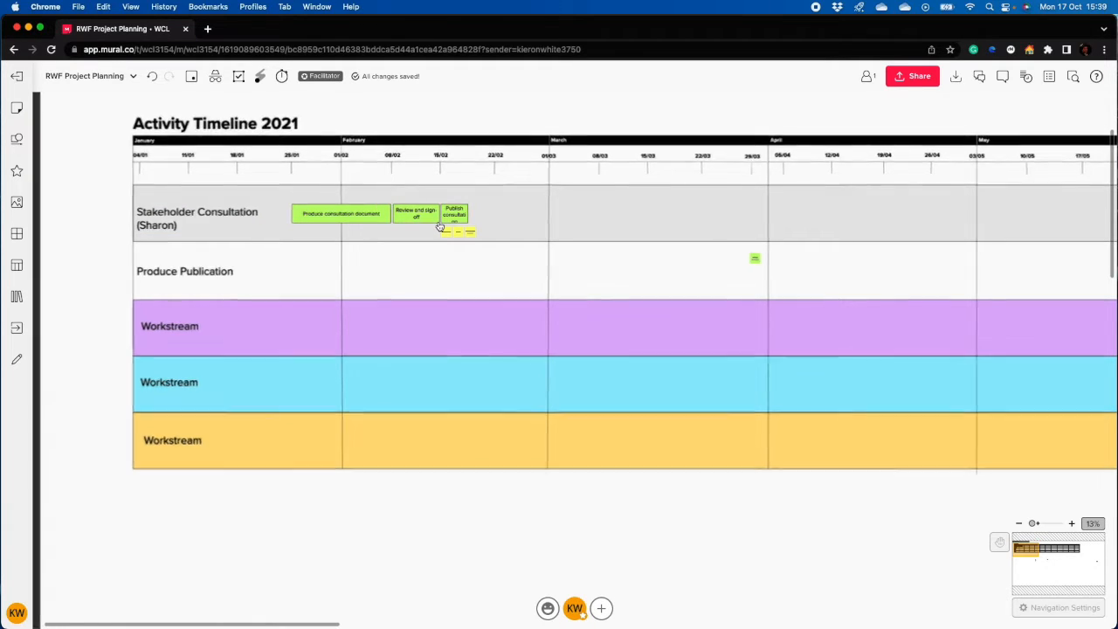
scroll(440, 226, up, 1)
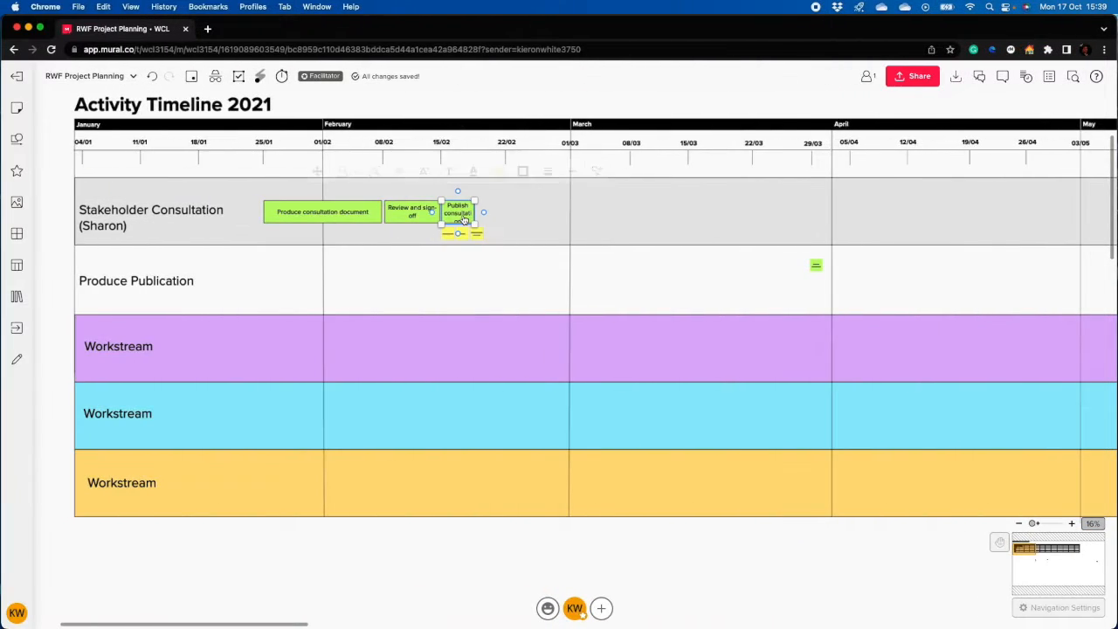
click(470, 212)
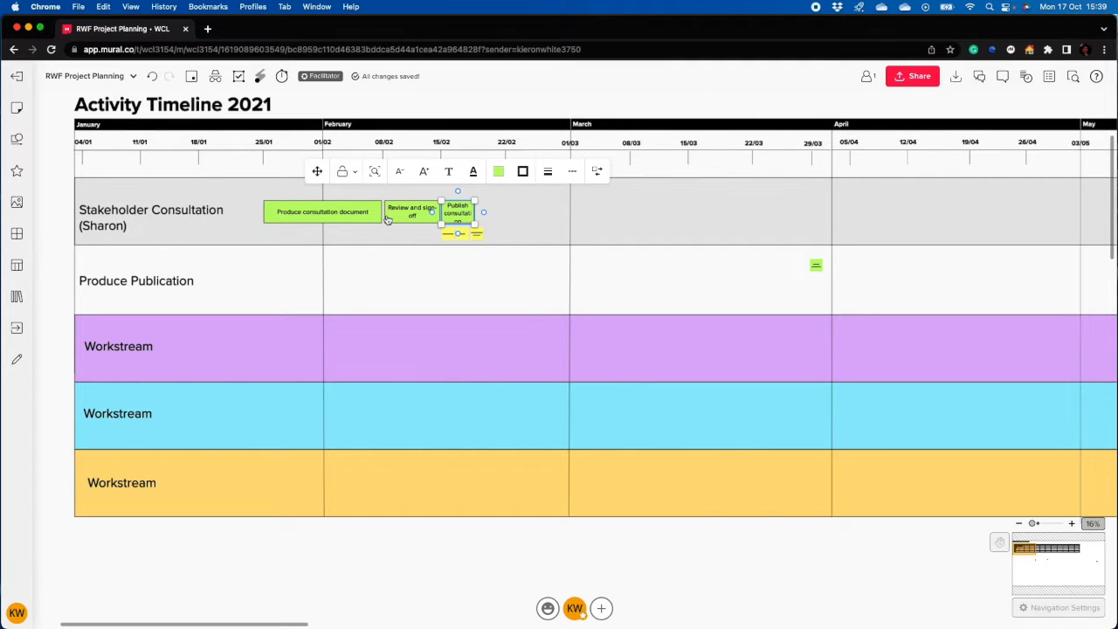
key(super+d)
drag(518, 212, 632, 203)
double_click(534, 213)
text(Con)
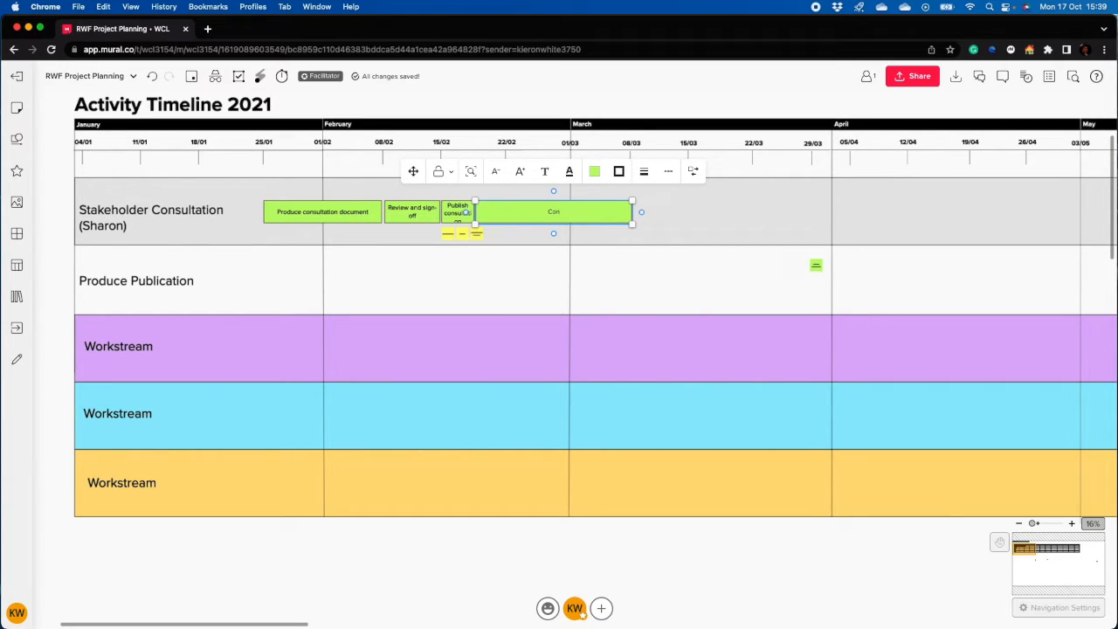
text(sultation)
click(615, 110)
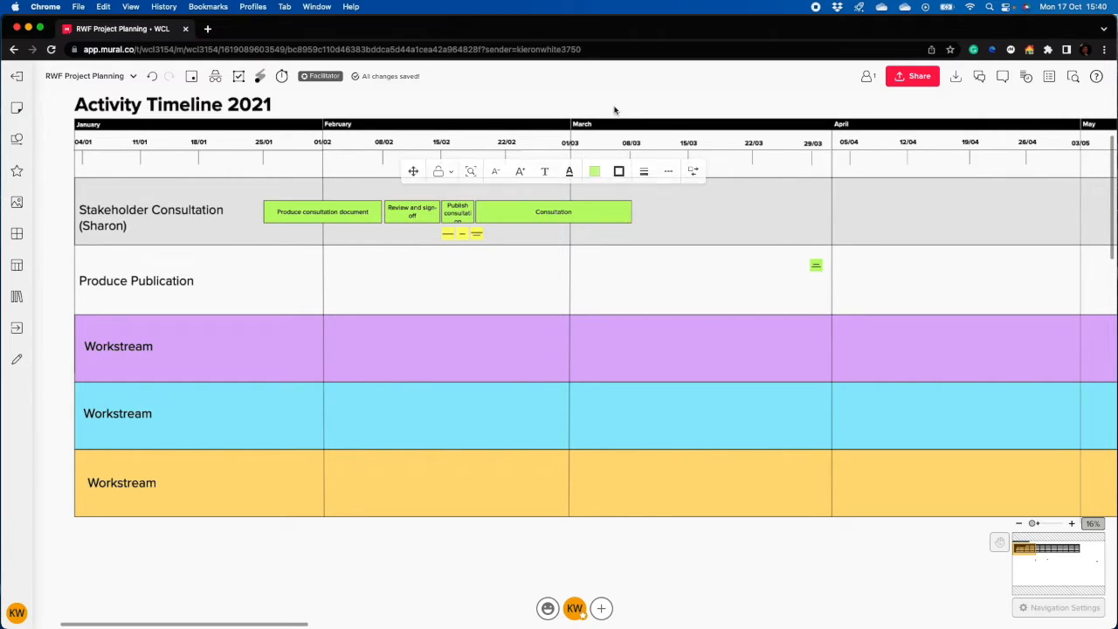
click(589, 220)
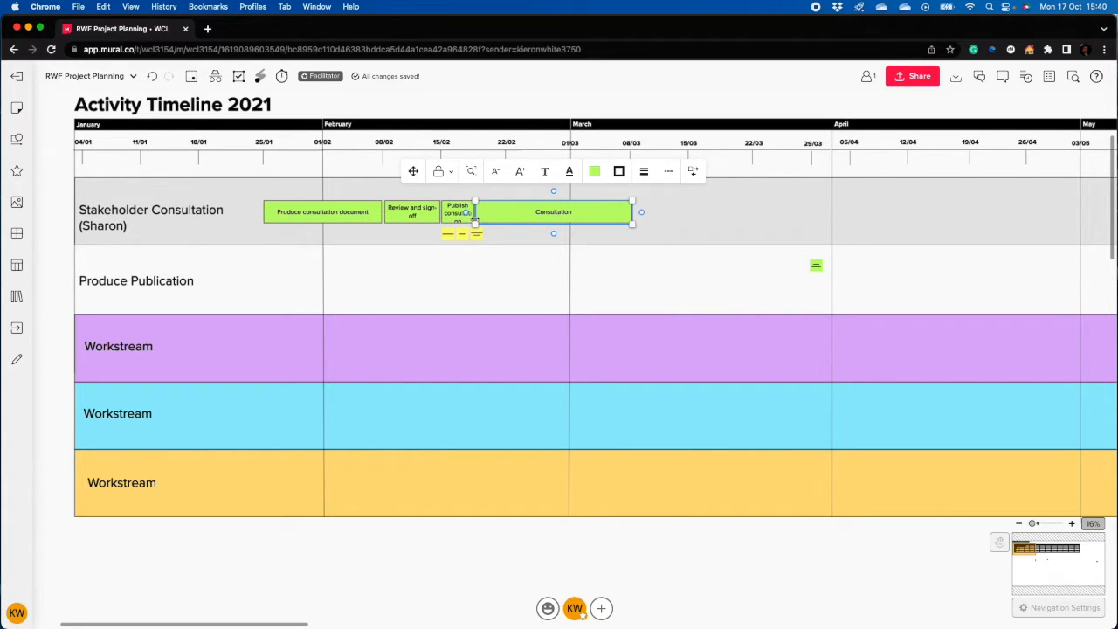
click(532, 106)
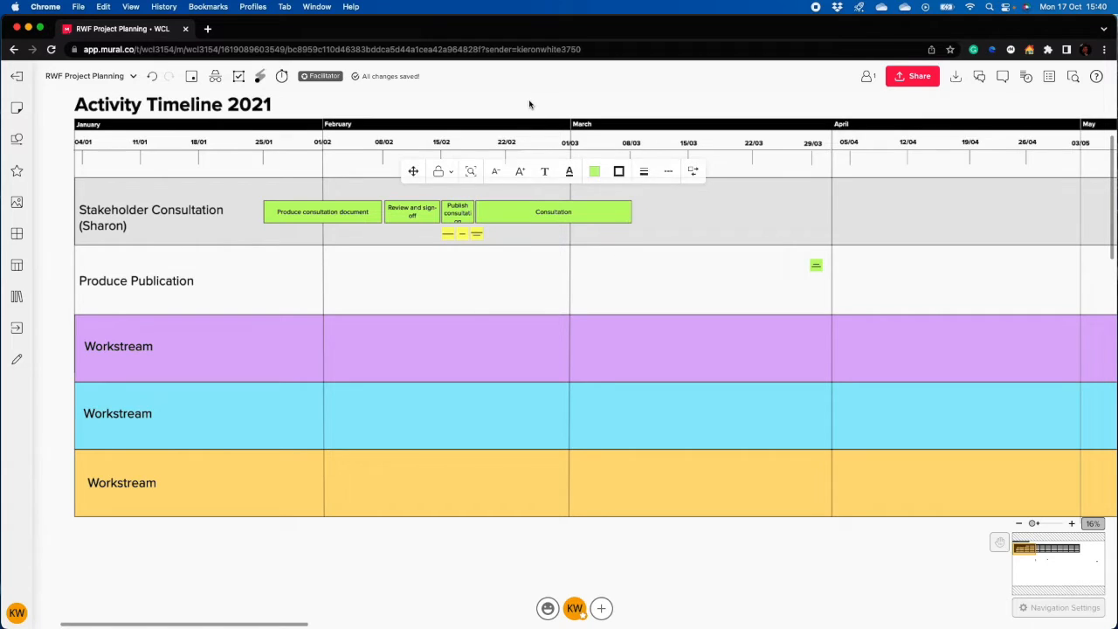
Duplicate the "Review and sign-off" bar, place the copy right after the "Consultation" bar and reword it as "Collate consultation responses".
click(542, 213)
click(399, 215)
drag(398, 215, 454, 213)
drag(473, 219, 665, 218)
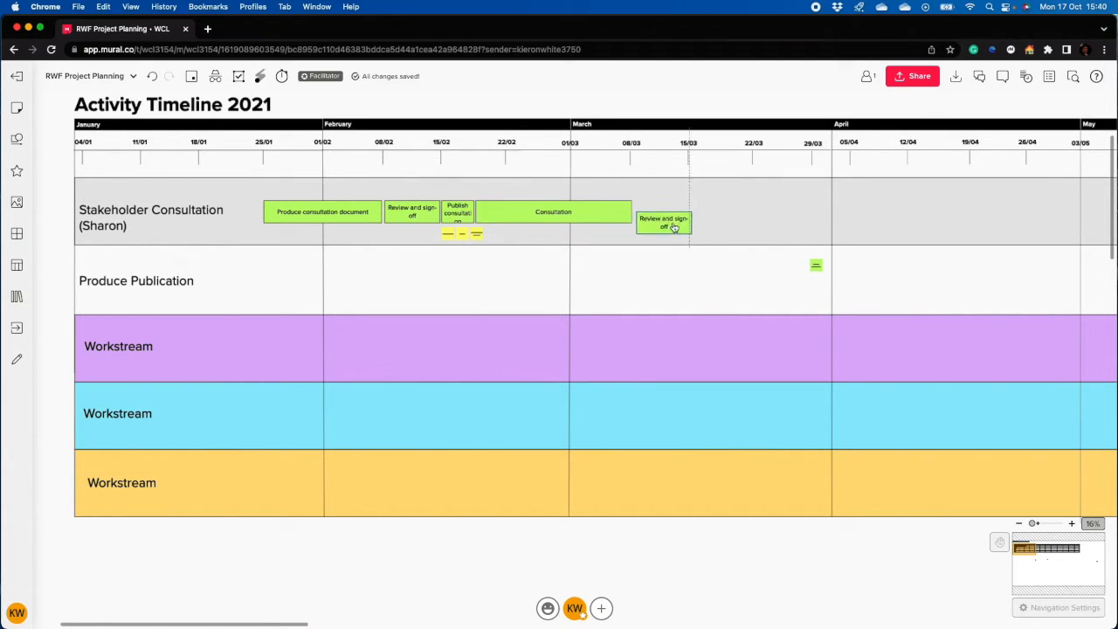
double_click(665, 219)
text(Collate consultation responses)
key(Escape)
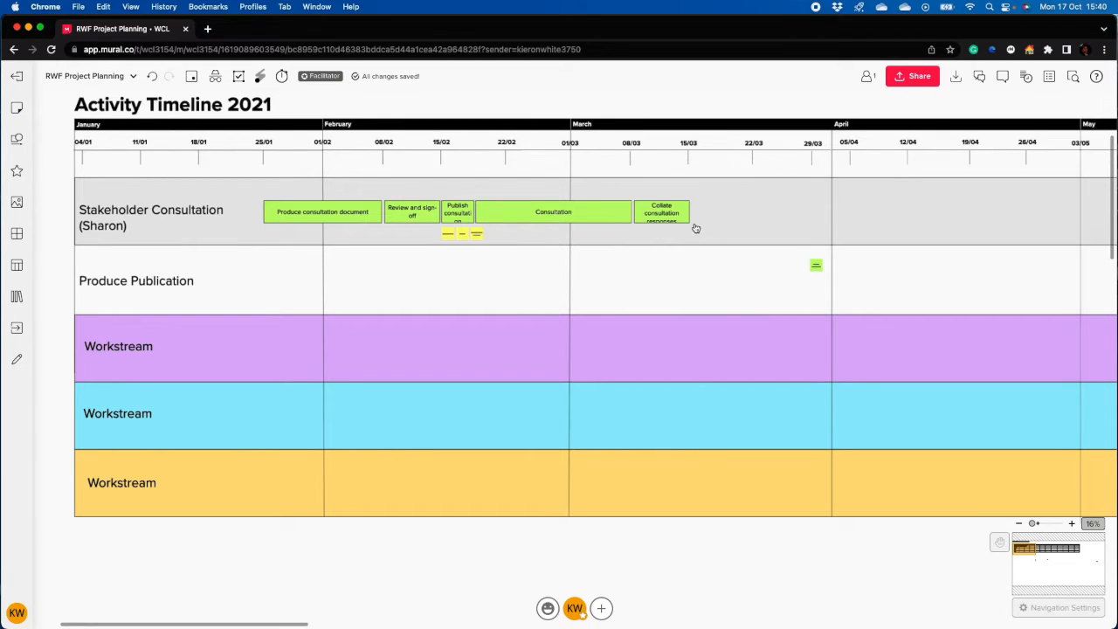
double_click(671, 210)
click(675, 209)
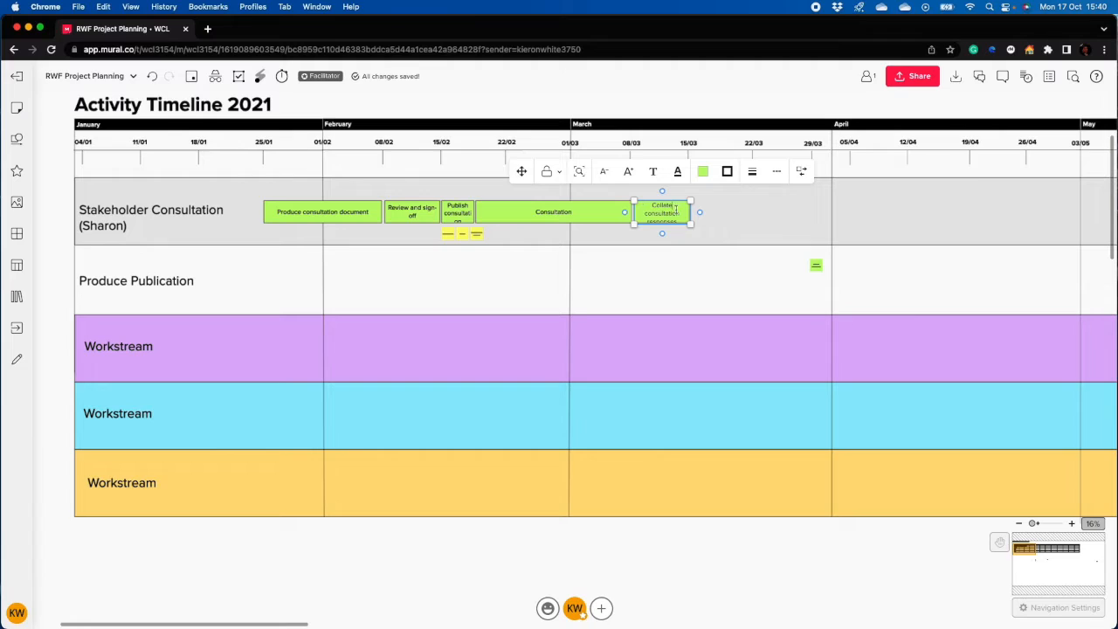
click(688, 282)
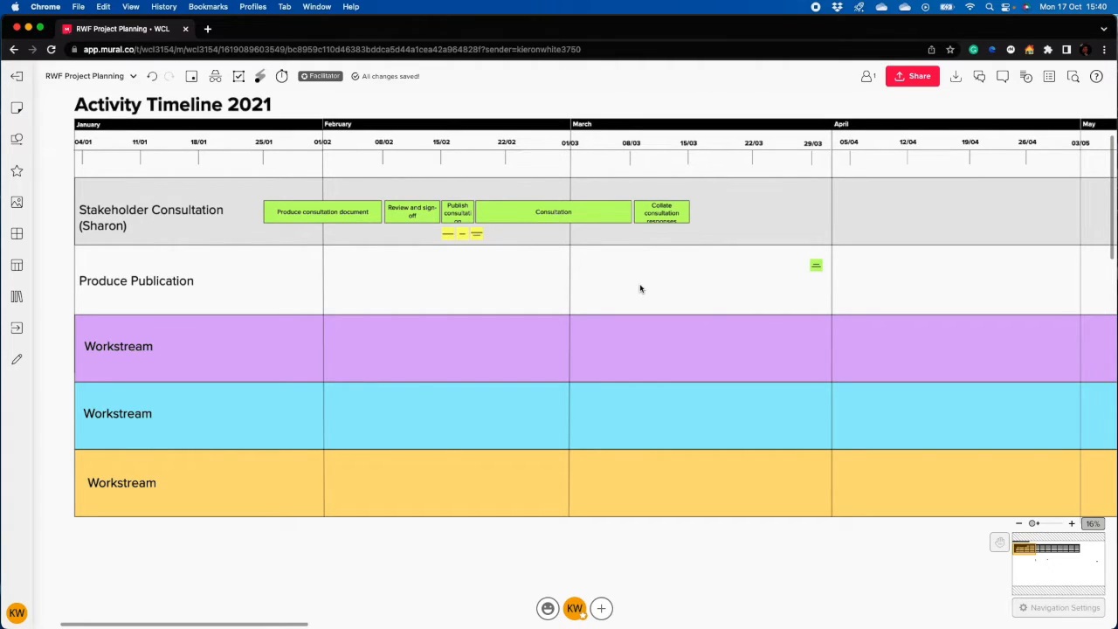
Duplicate the "Collate consultation responses" bar into the Produce Publication row, spanning about 15/03 to 22/03, and reword it as "Create Report/publication".
click(668, 222)
key(super+d)
drag(716, 214, 759, 268)
click(718, 272)
double_click(715, 270)
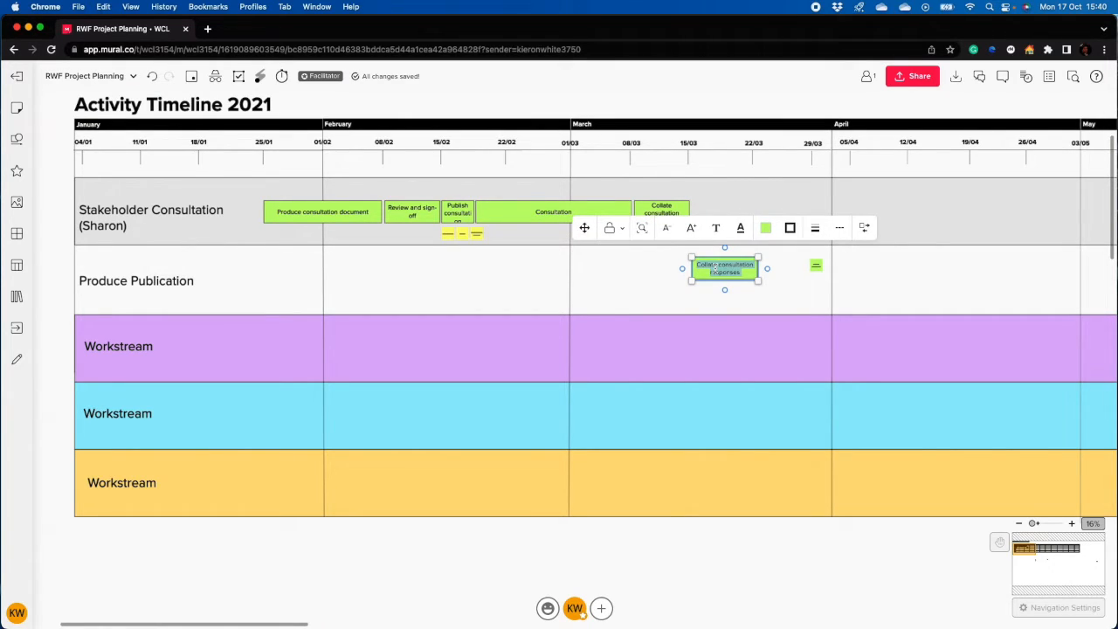
text(Create Report/publication)
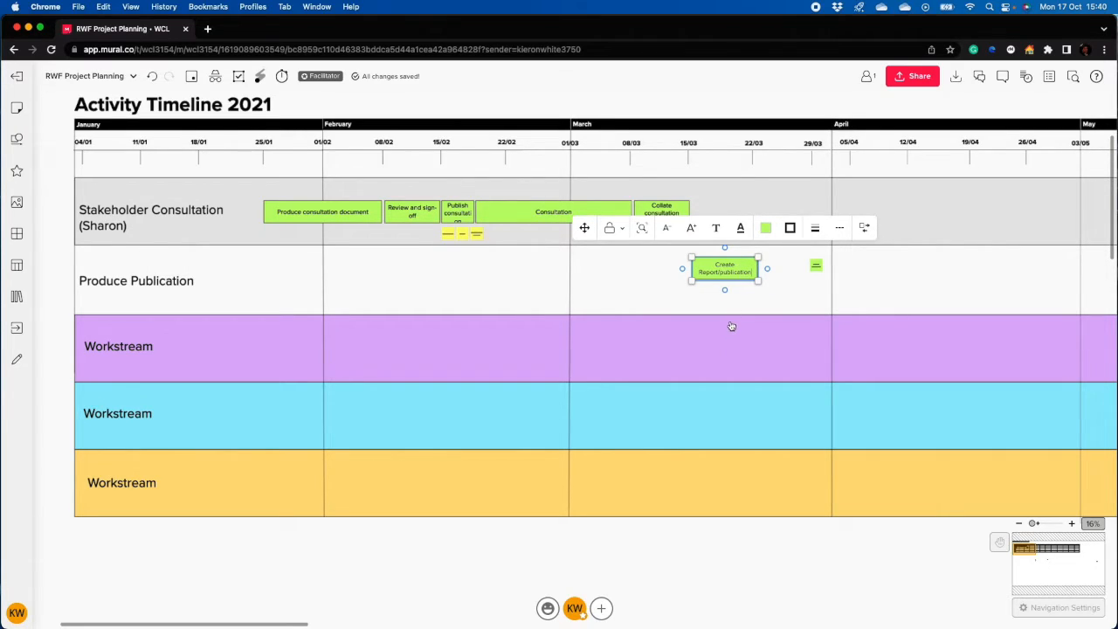
click(713, 305)
click(740, 271)
drag(758, 274, 753, 274)
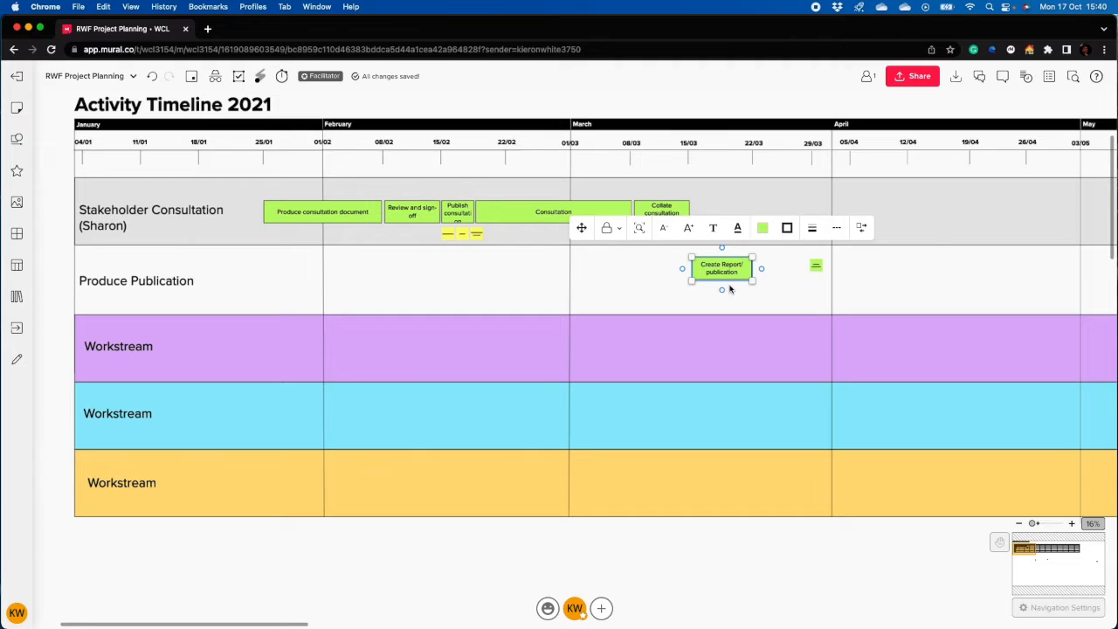
Duplicate the "Create Report/publication" bar directly after it and reword the copy as "Review and sign-off".
key(super+d)
double_click(782, 270)
text(Review and sign-off)
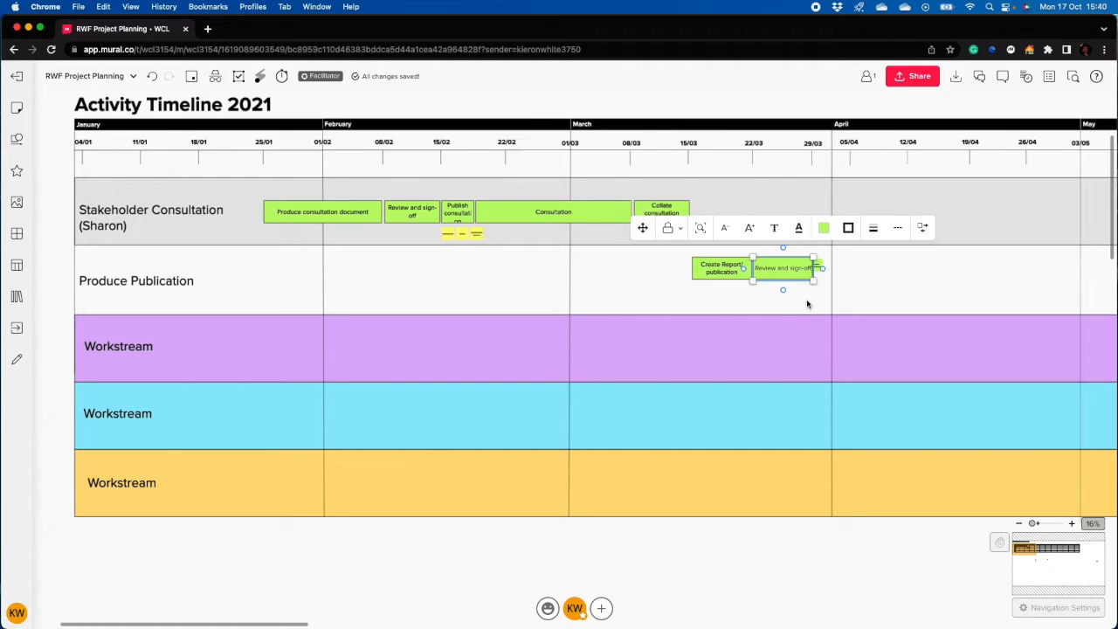
click(812, 293)
Move the "Report Published" note to the end of the Produce Publication row's "Review and sign-off" bar and colour it black.
drag(821, 269, 823, 273)
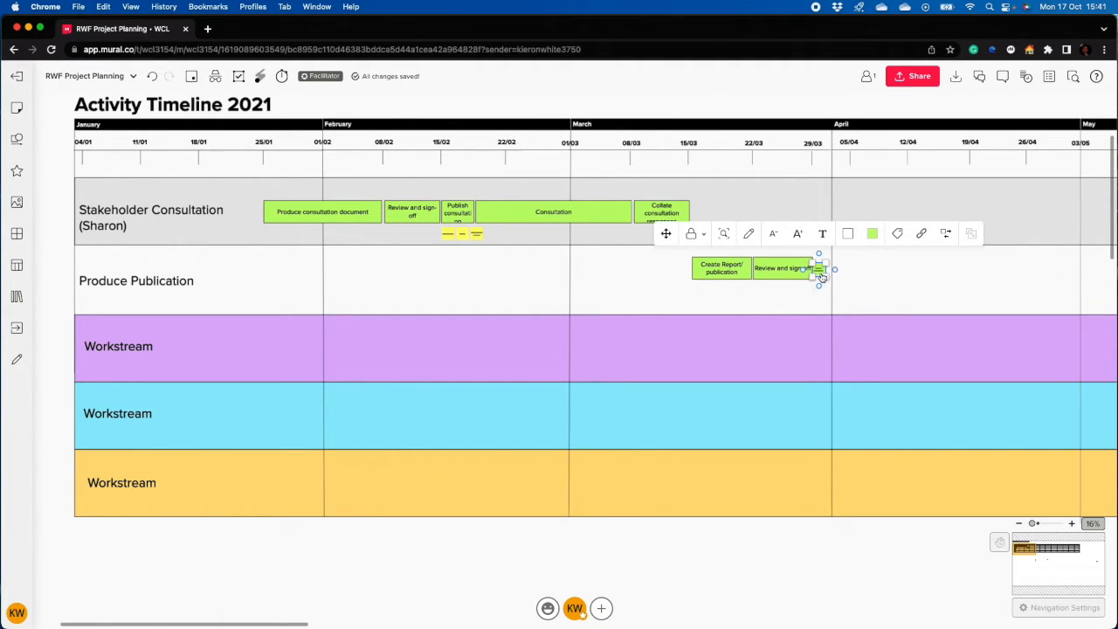
click(849, 234)
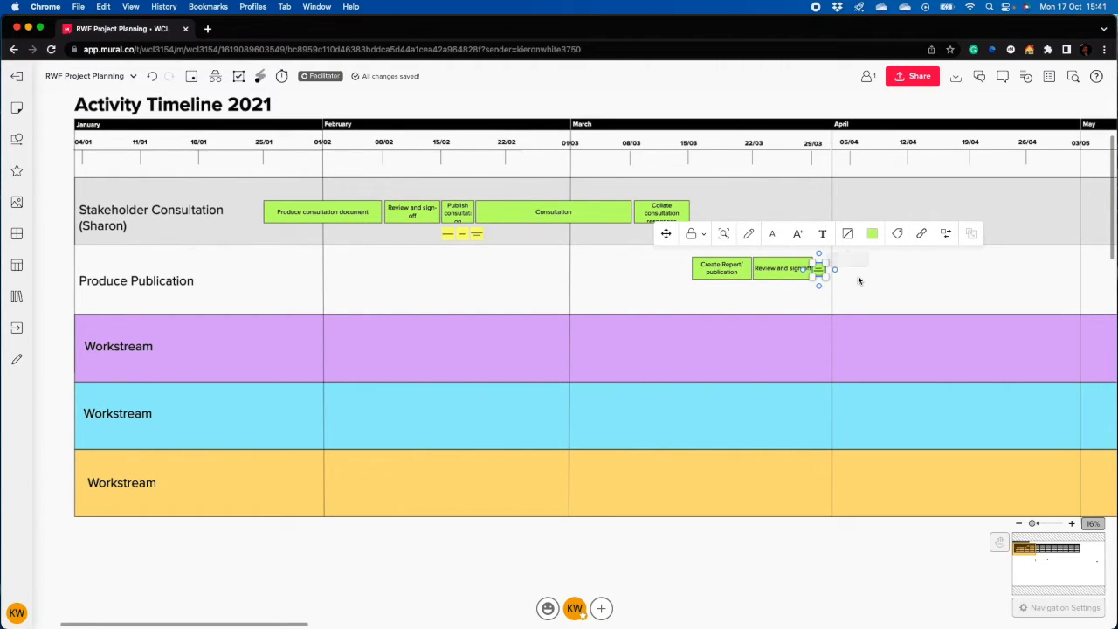
click(871, 233)
click(936, 274)
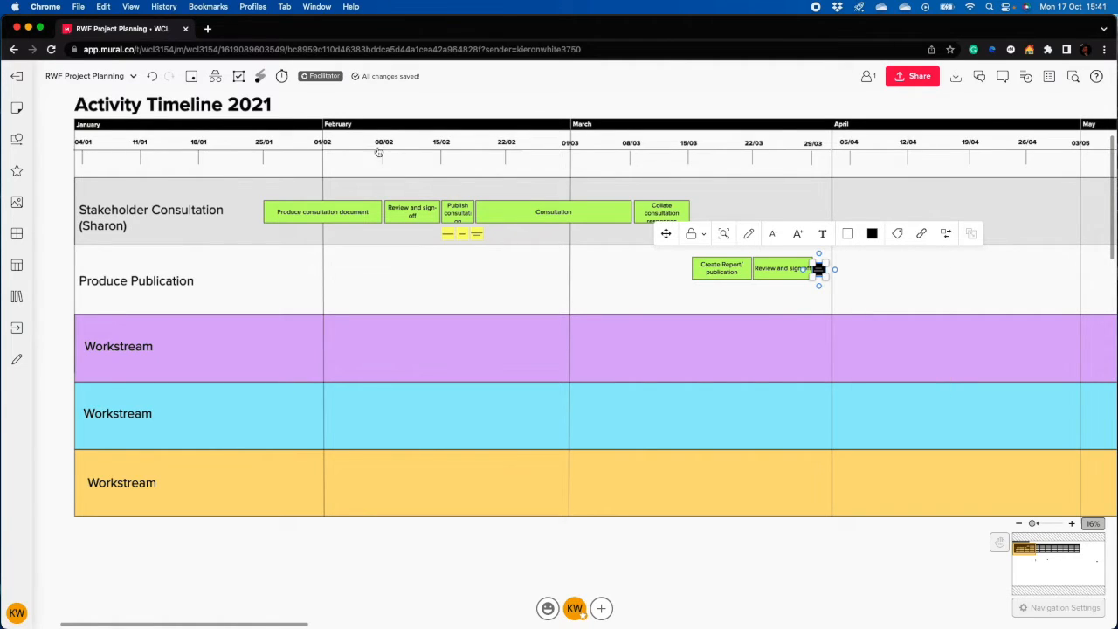
Enlarge the black "Report Published" note to roughly the bar's height and align it beside the "Review and sign-off" bar.
scroll(821, 272, up, 10)
drag(771, 307, 781, 307)
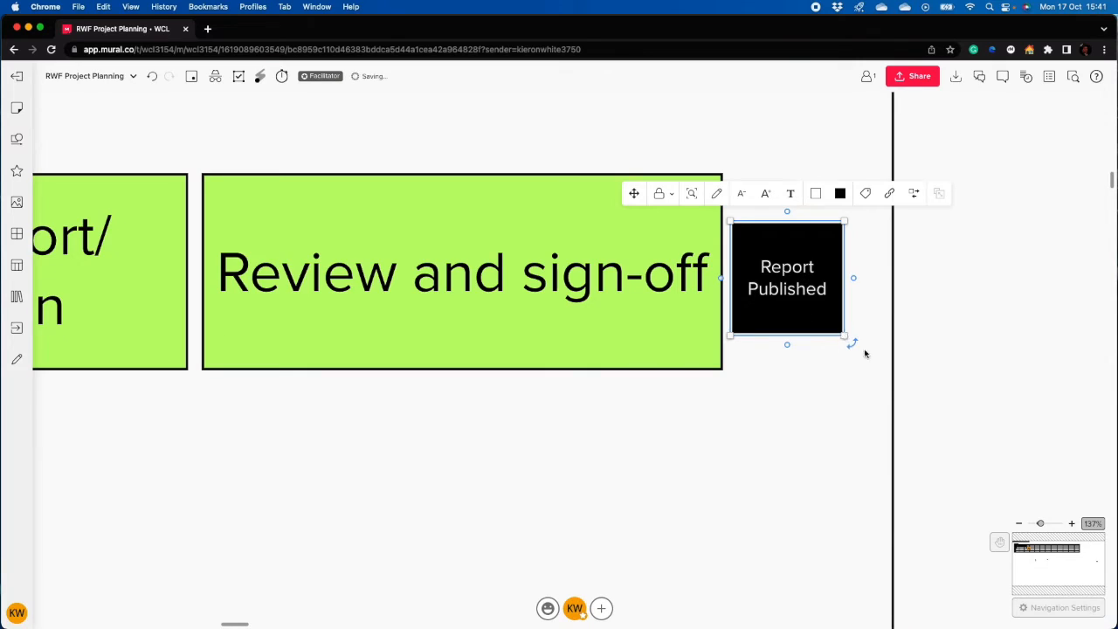
scroll(866, 356, up, 1)
scroll(867, 357, left, 1)
drag(888, 377, 952, 440)
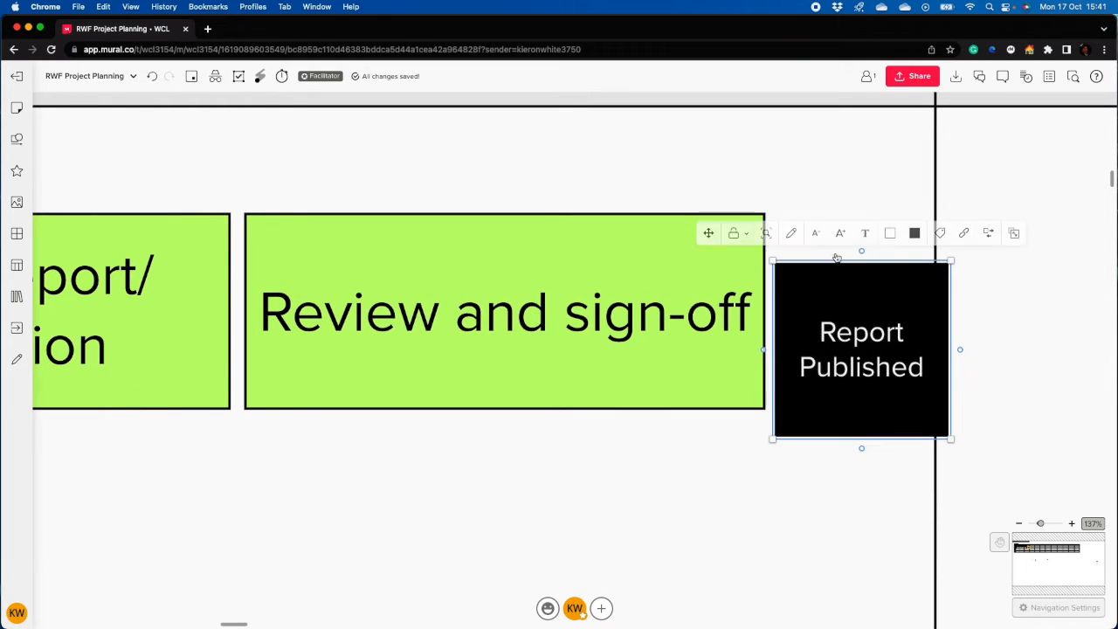
drag(772, 261, 830, 239)
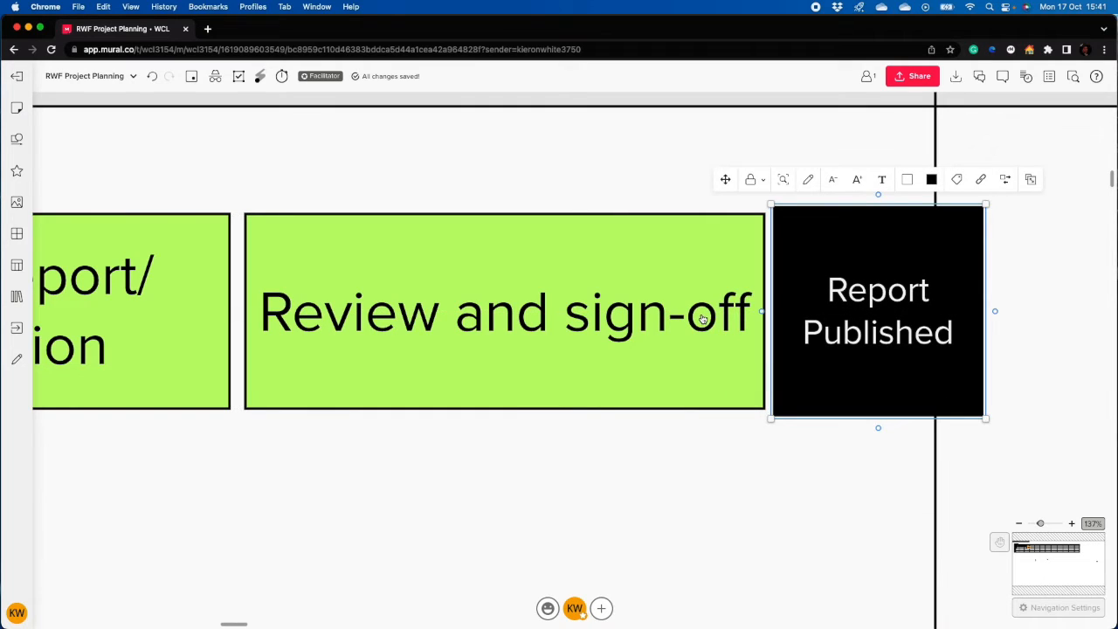
scroll(703, 317, down, 10)
scroll(702, 317, up, 1)
click(635, 342)
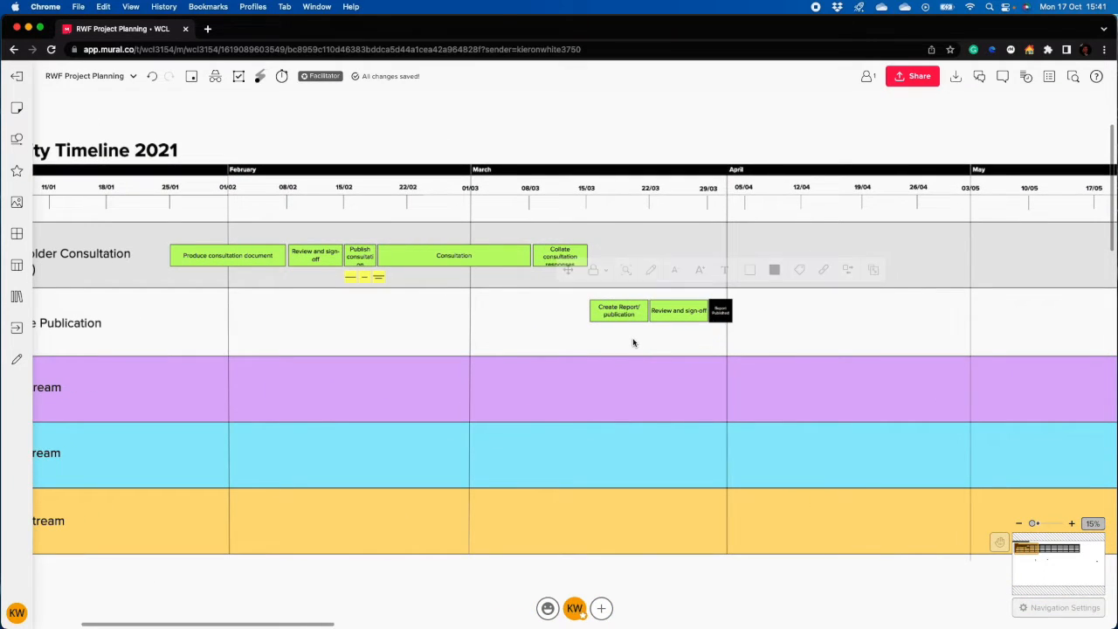
Link the end of the "Collate consultation responses" bar to the start of the "Create Report/publication" bar with an elbow connector.
scroll(635, 342, down, 2)
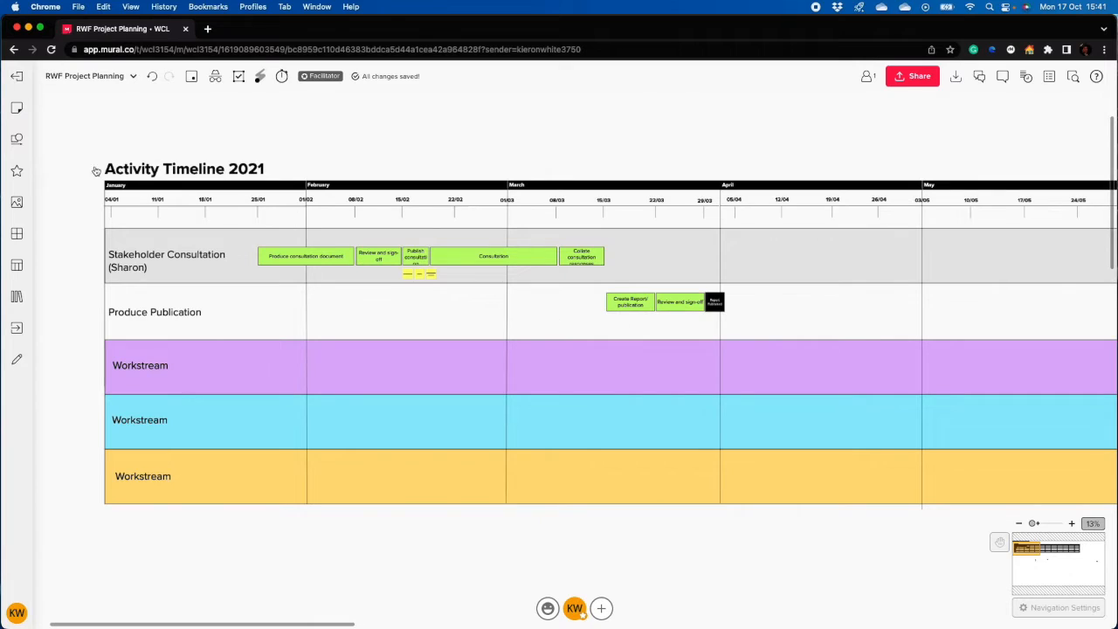
click(17, 139)
click(85, 219)
click(867, 249)
drag(865, 251, 808, 305)
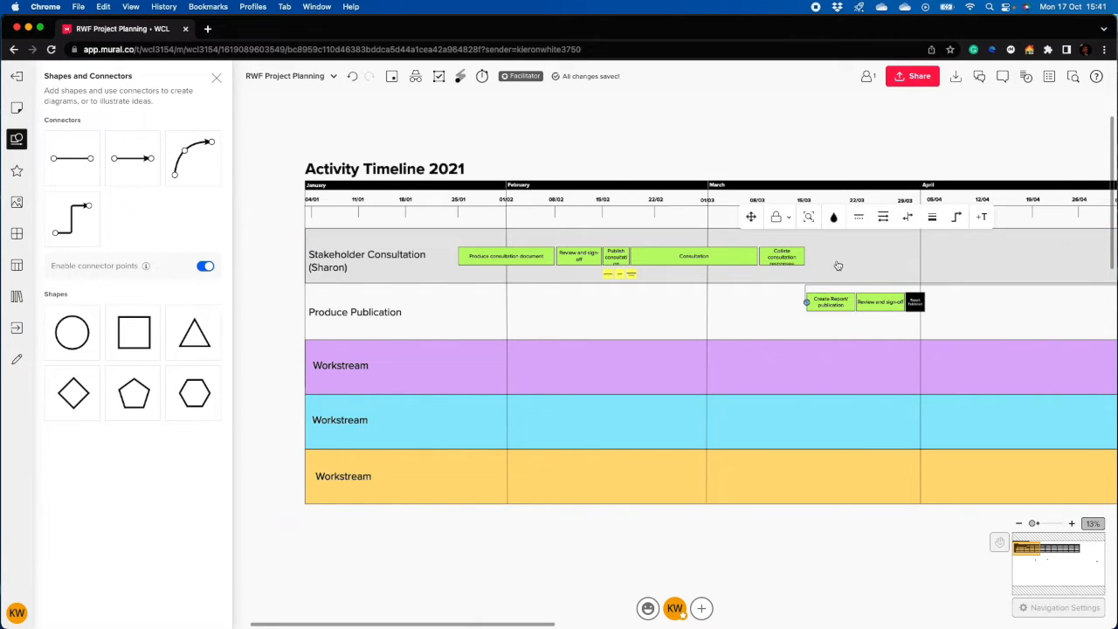
scroll(848, 287, up, 5)
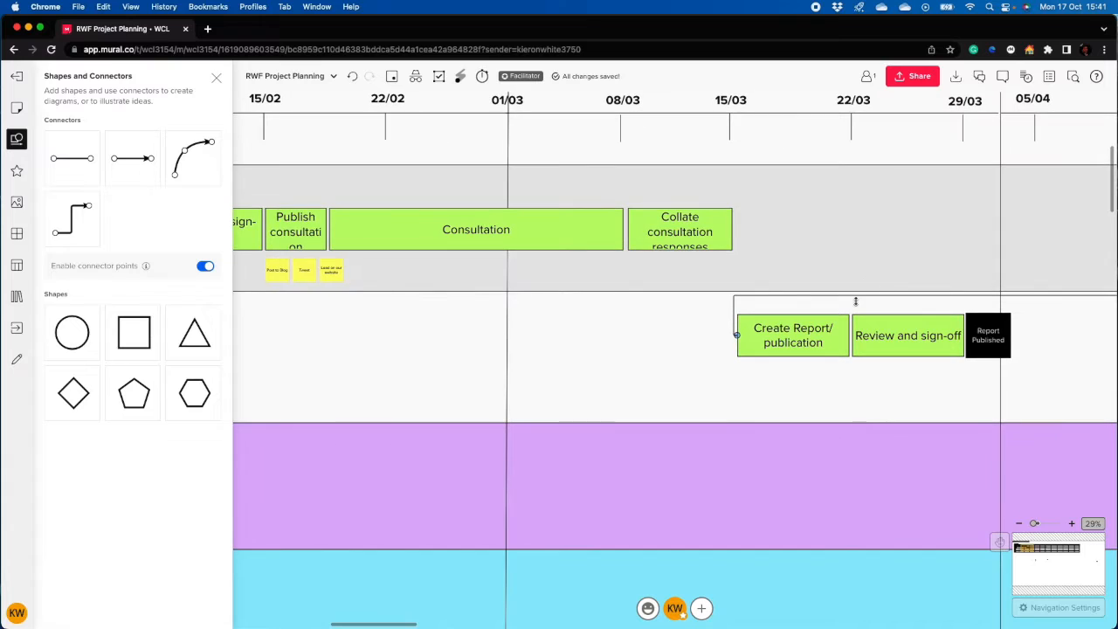
scroll(800, 291, down, 10)
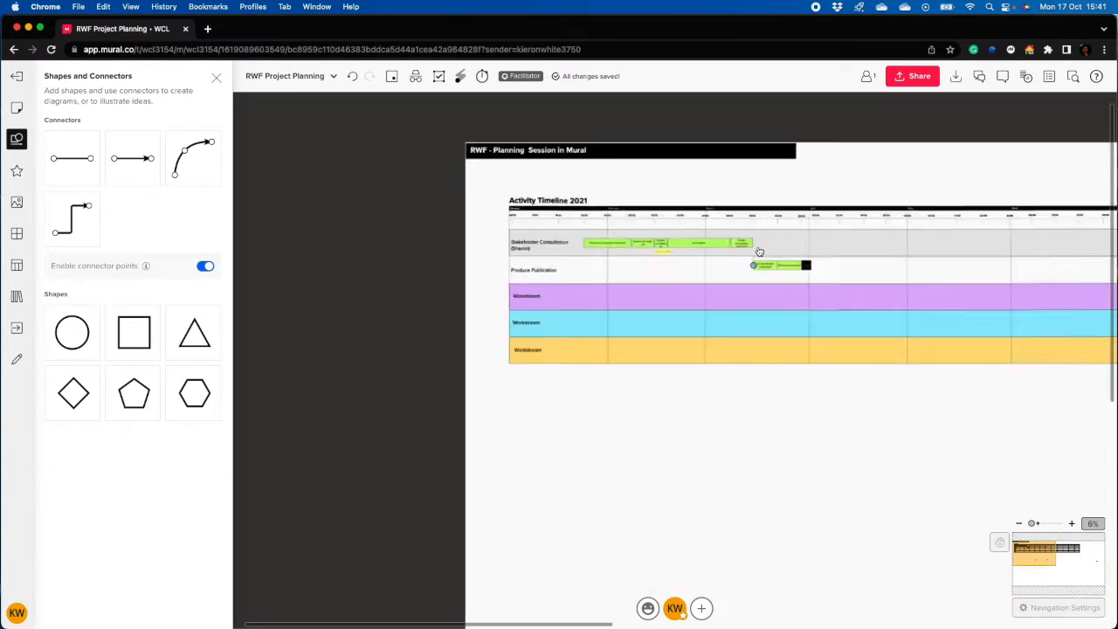
drag(931, 253, 731, 251)
scroll(760, 252, up, 8)
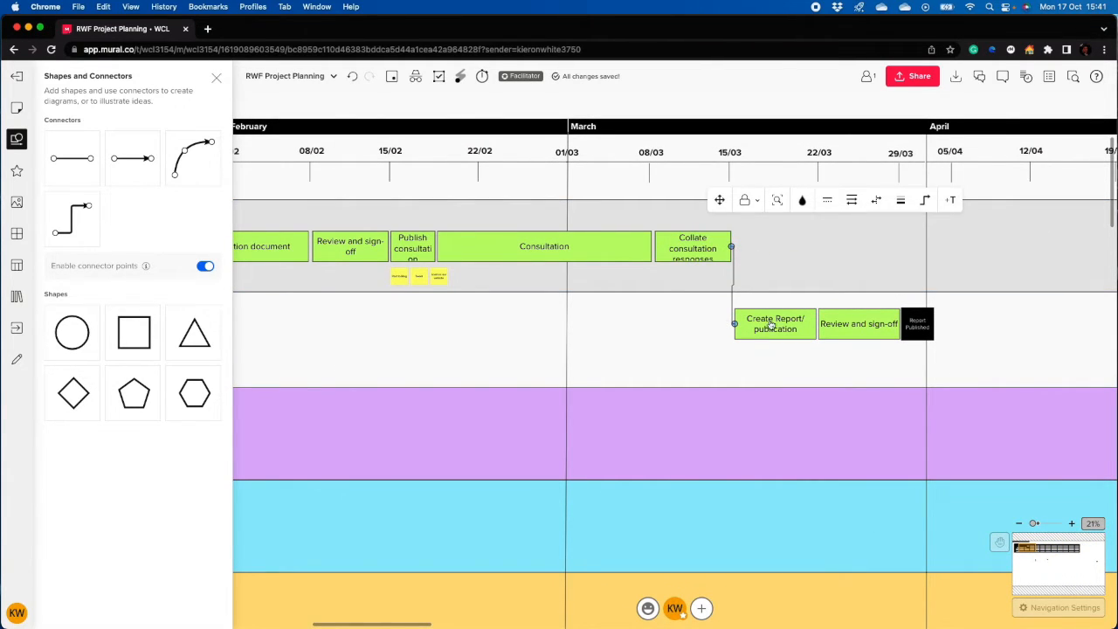
click(772, 325)
click(884, 330)
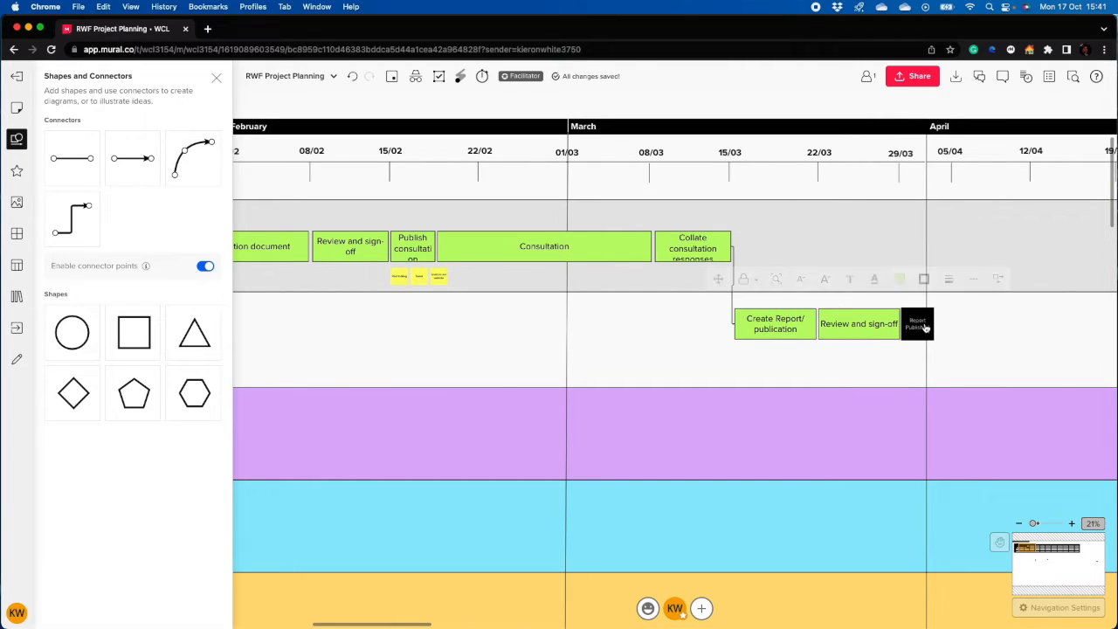
click(908, 324)
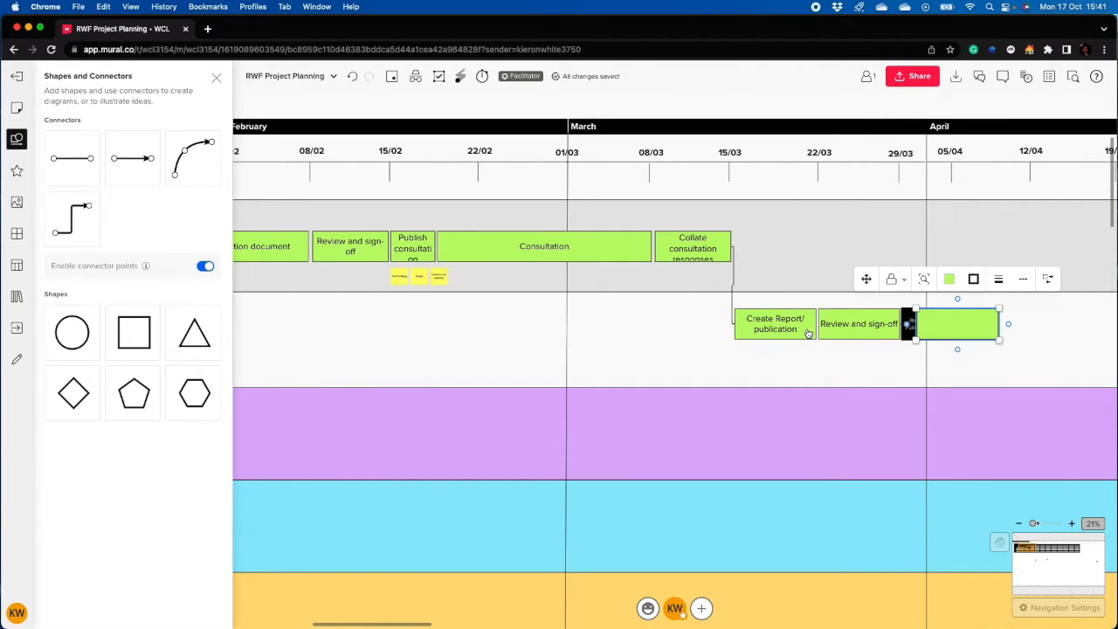
click(918, 362)
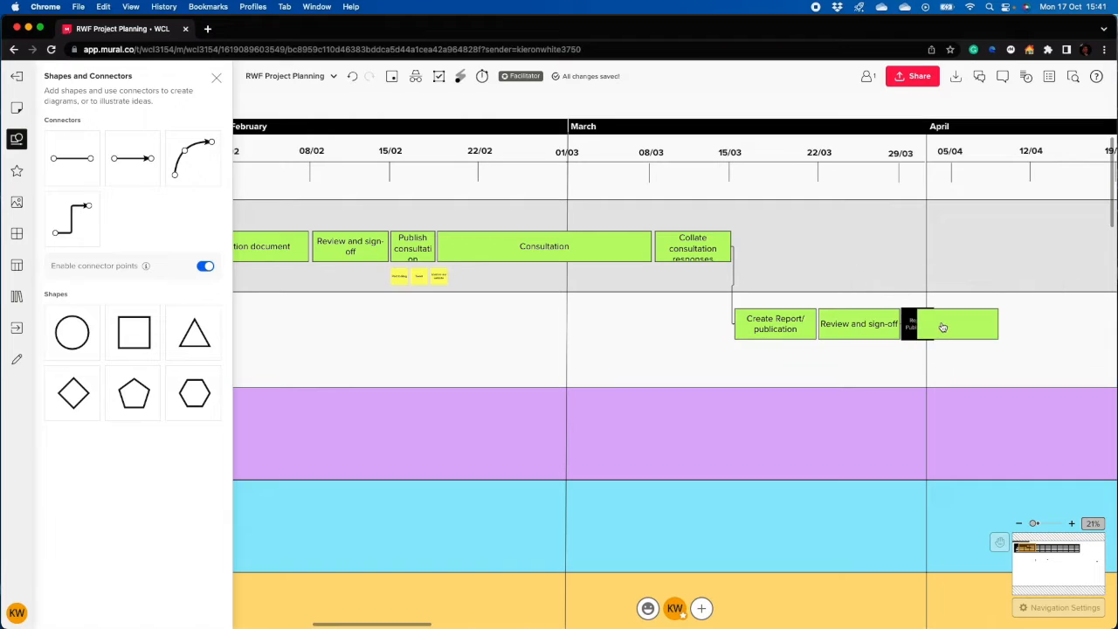
key(super+z)
Shift the Produce Publication row's two bars and black "Report Published" note together slightly later, giving the connector more room.
click(915, 333)
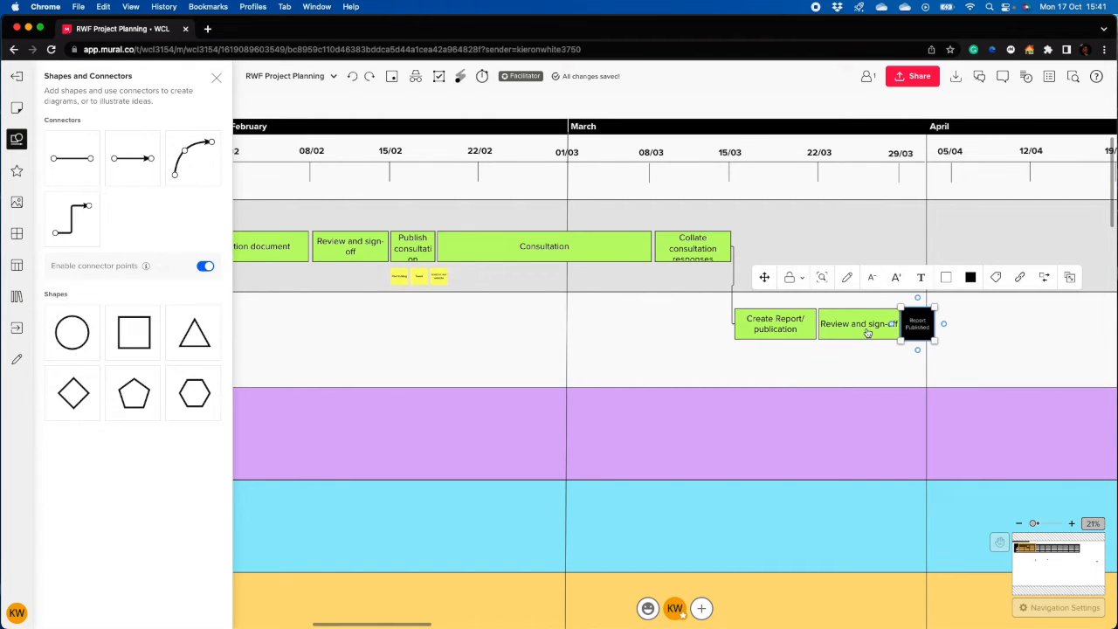
drag(916, 341, 921, 341)
click(722, 367)
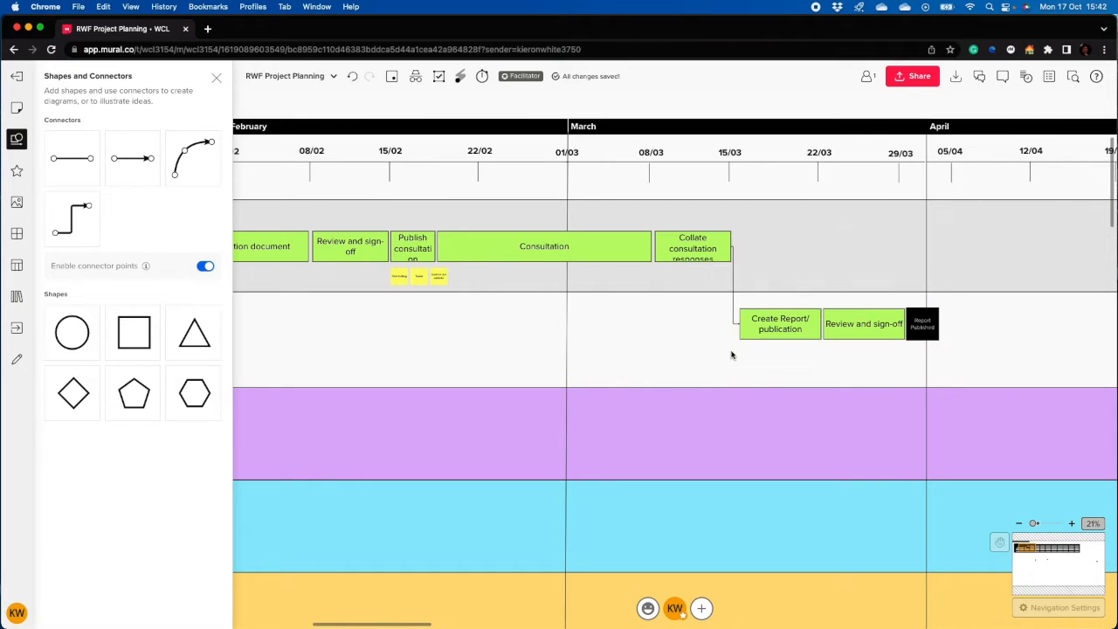
click(216, 77)
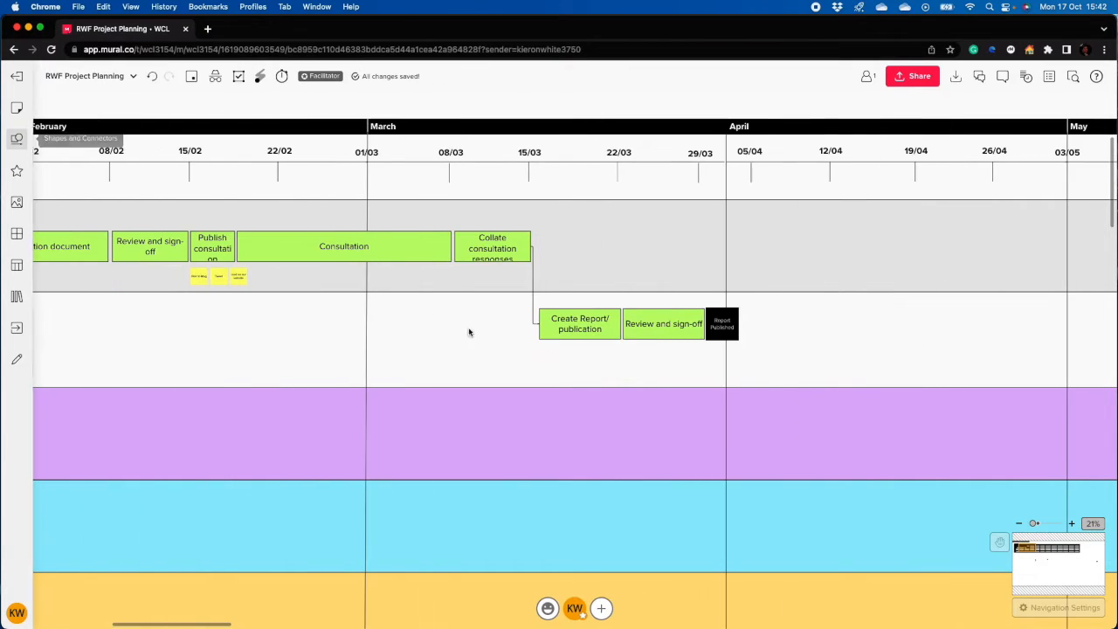
Set the connector between "Collate consultation responses" and "Create Report/publication" to the thickest line weight.
scroll(534, 321, down, 2)
click(536, 307)
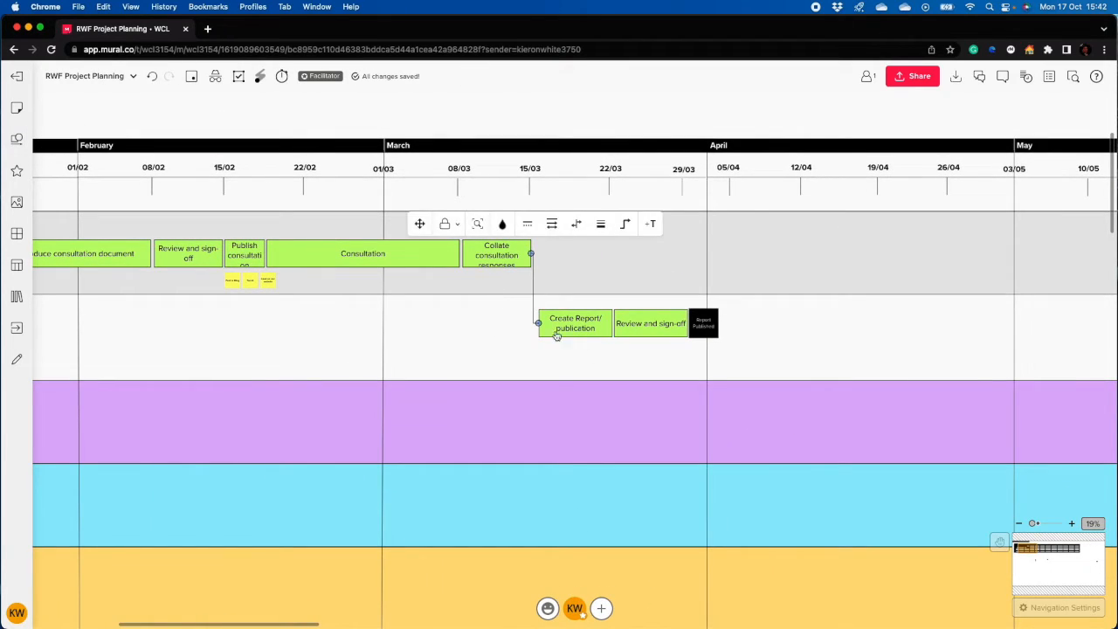
click(600, 223)
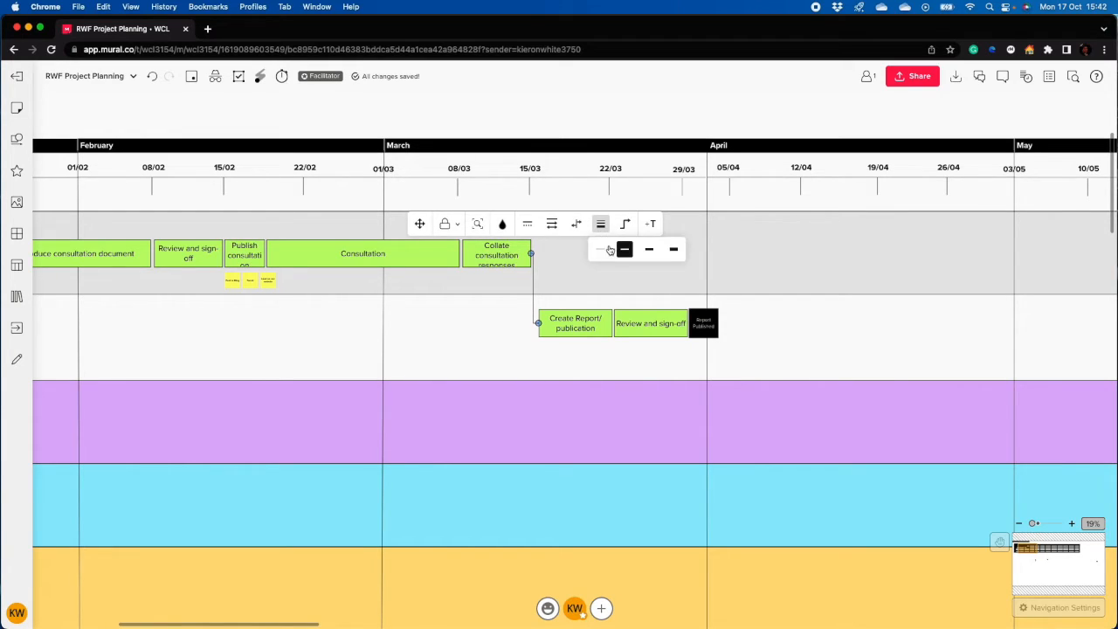
click(670, 254)
click(571, 361)
scroll(556, 346, down, 5)
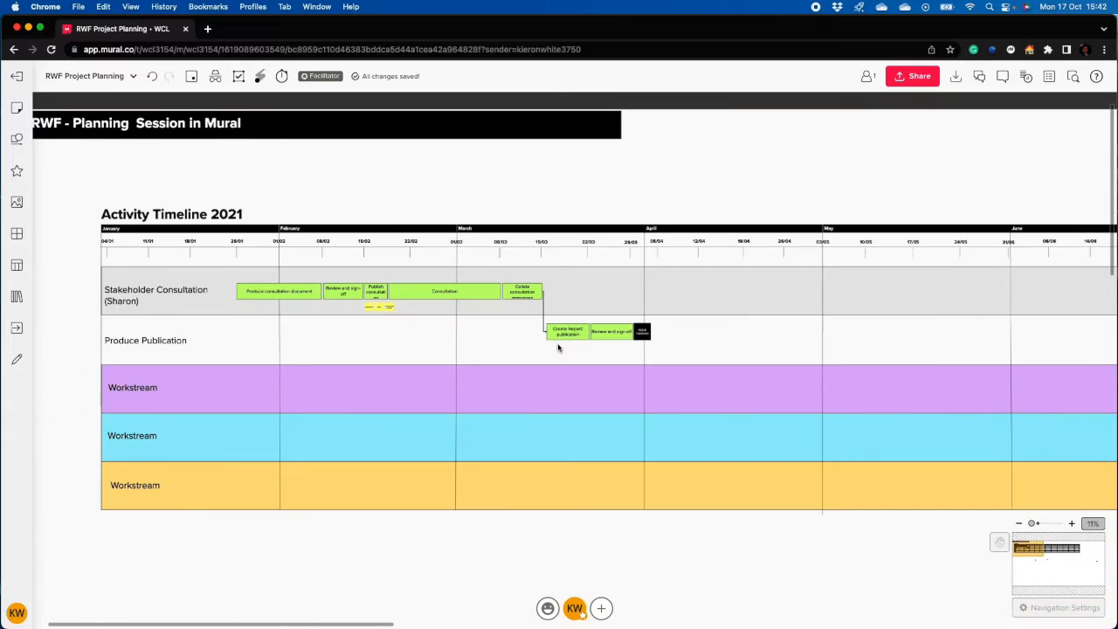
Add a blue 3x3 sticky note reading "Happy" below the orange Workstream row.
drag(476, 200, 522, 186)
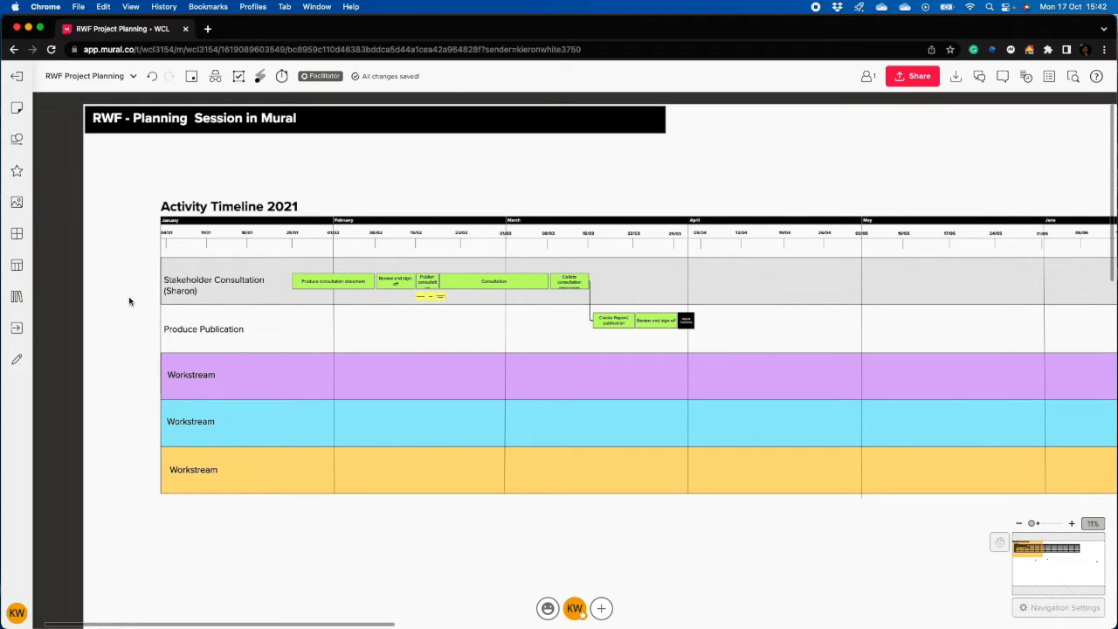
mouse_move(123, 259)
mouse_down()
mouse_move(105, 224)
mouse_move(105, 247)
mouse_up()
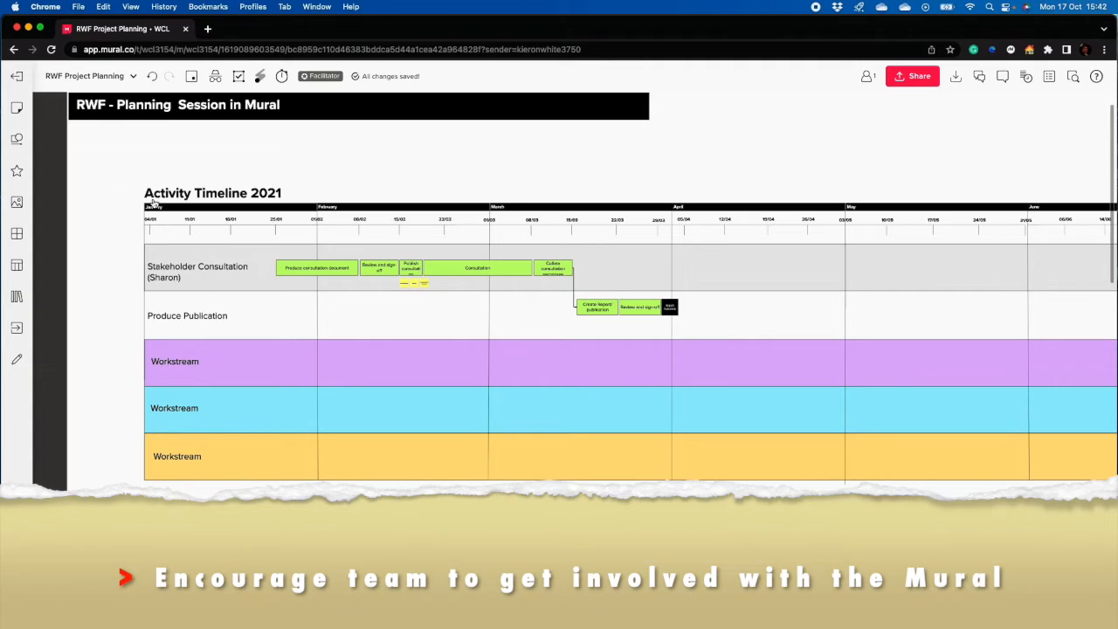
click(17, 108)
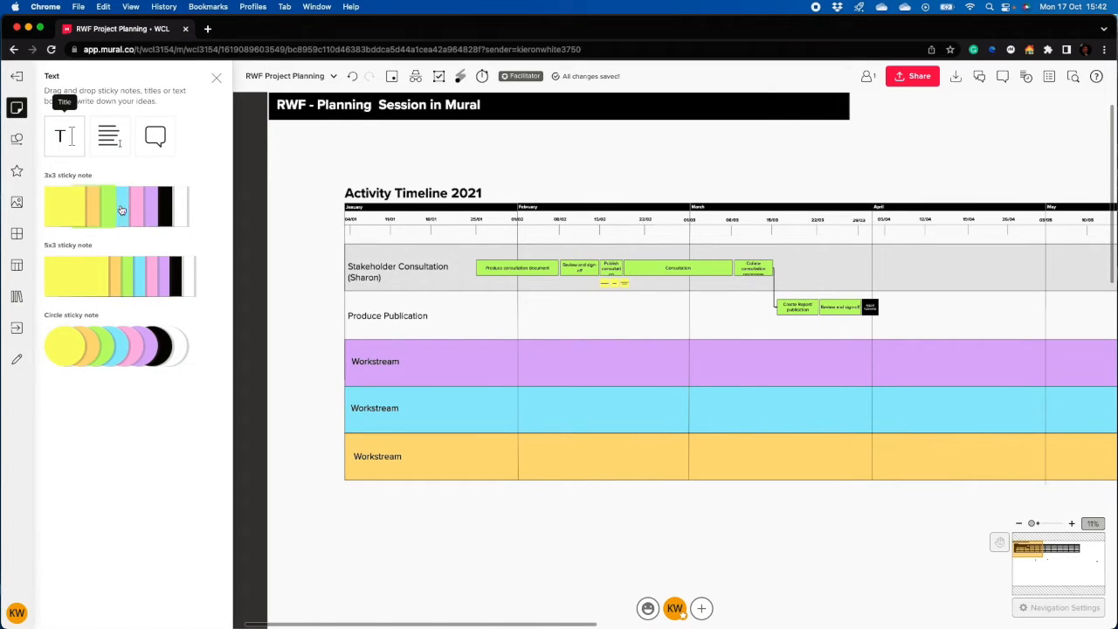
drag(120, 216, 358, 522)
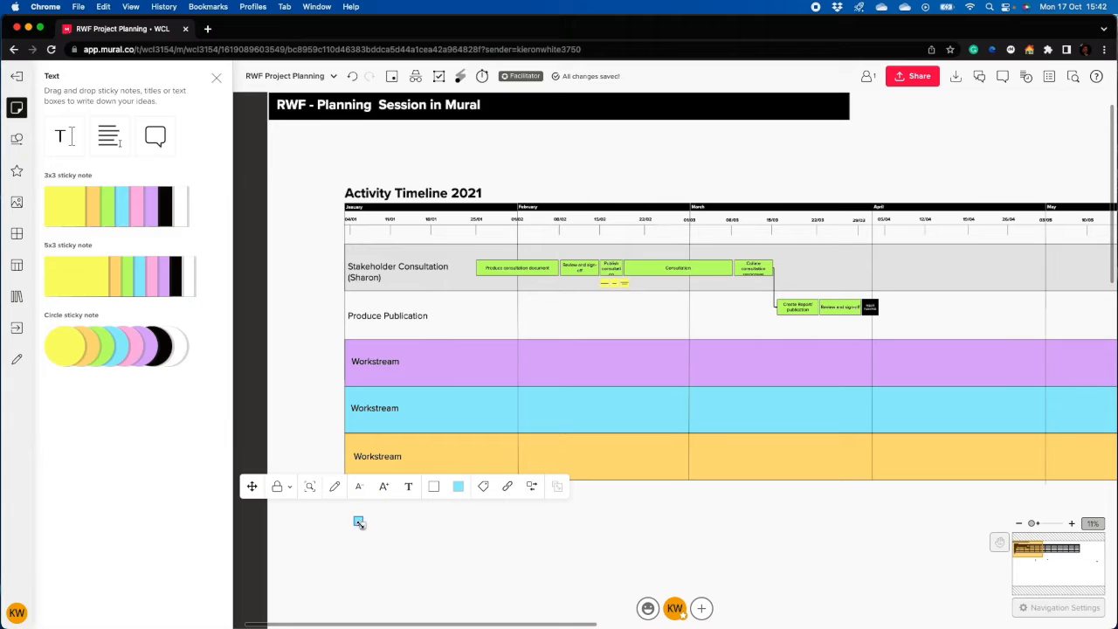
scroll(365, 522, up, 5)
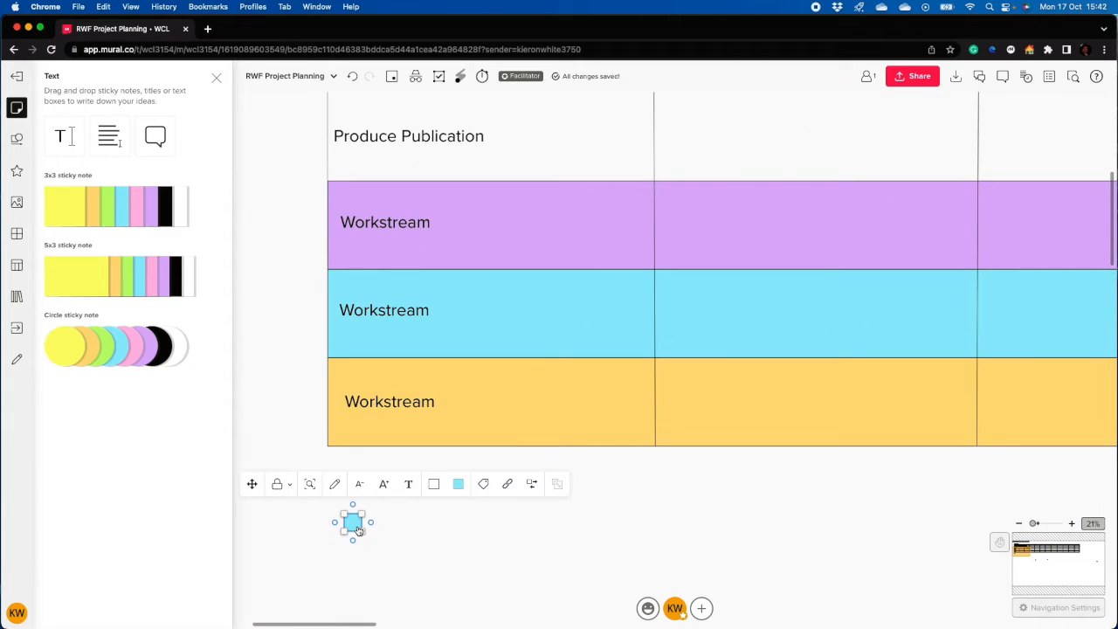
scroll(359, 528, up, 3)
scroll(358, 530, up, 1)
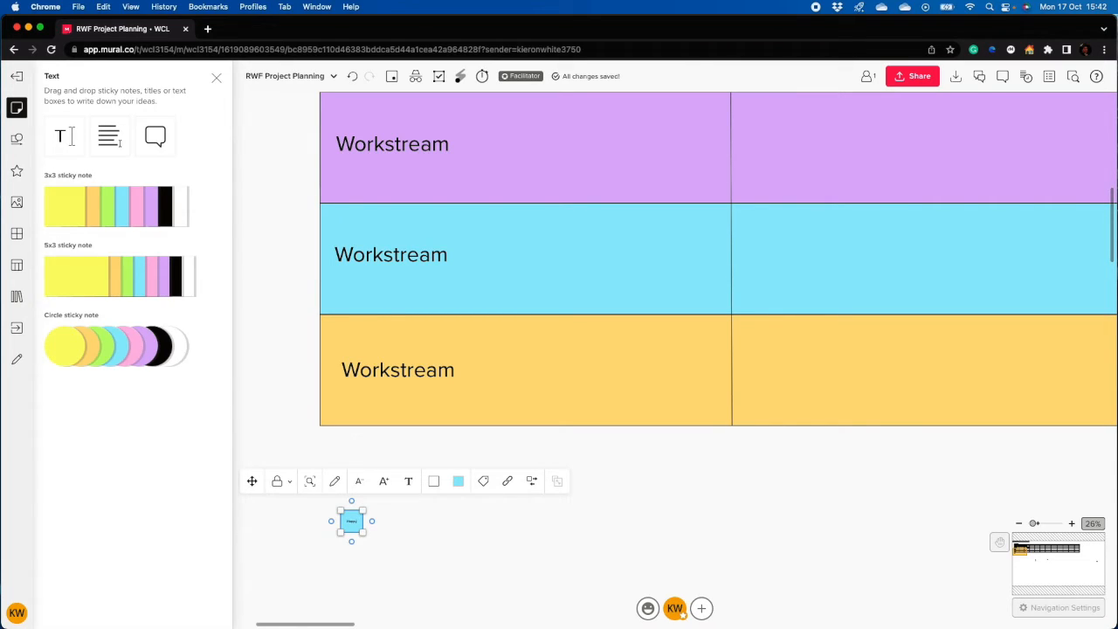
scroll(336, 535, up, 7)
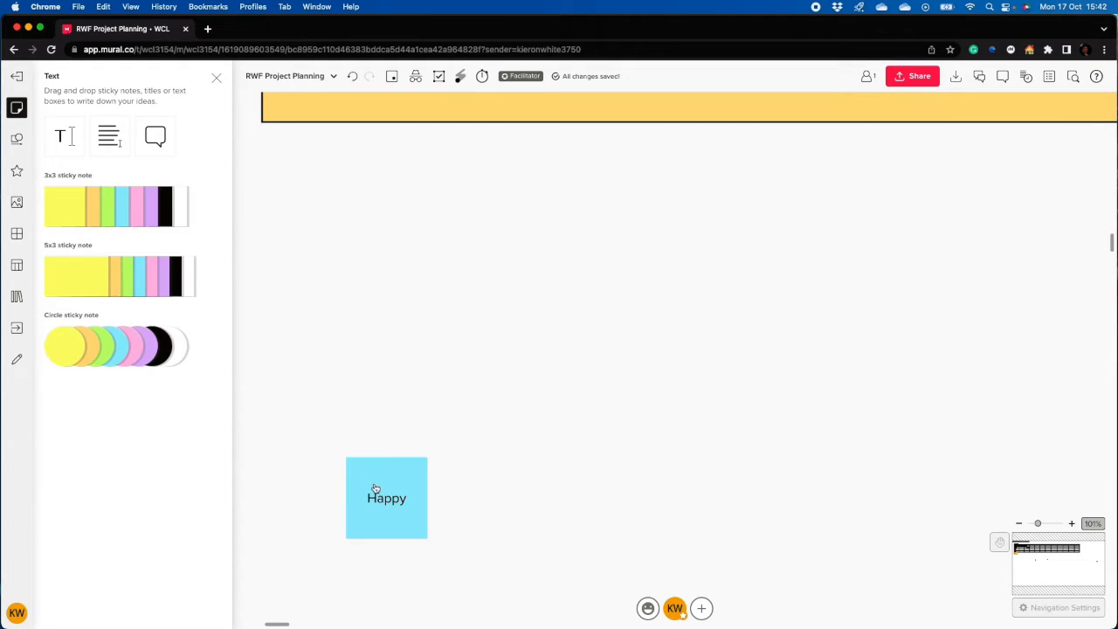
drag(376, 489, 377, 280)
click(217, 78)
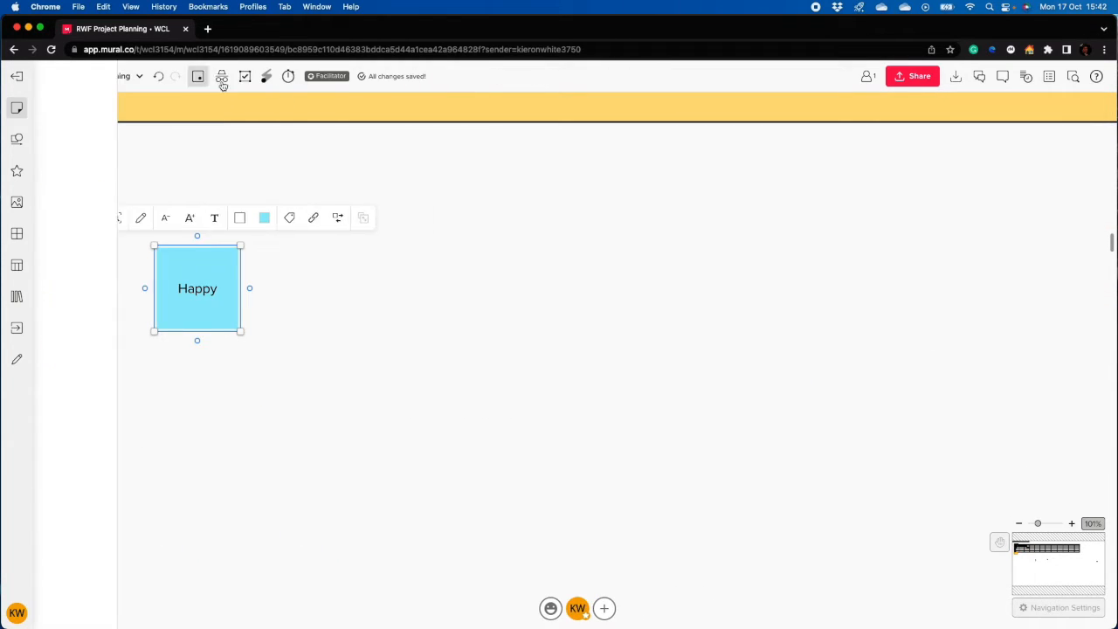
Add a blank green 3x3 sticky note directly beside the blue "Happy" note.
scroll(224, 307, down, 3)
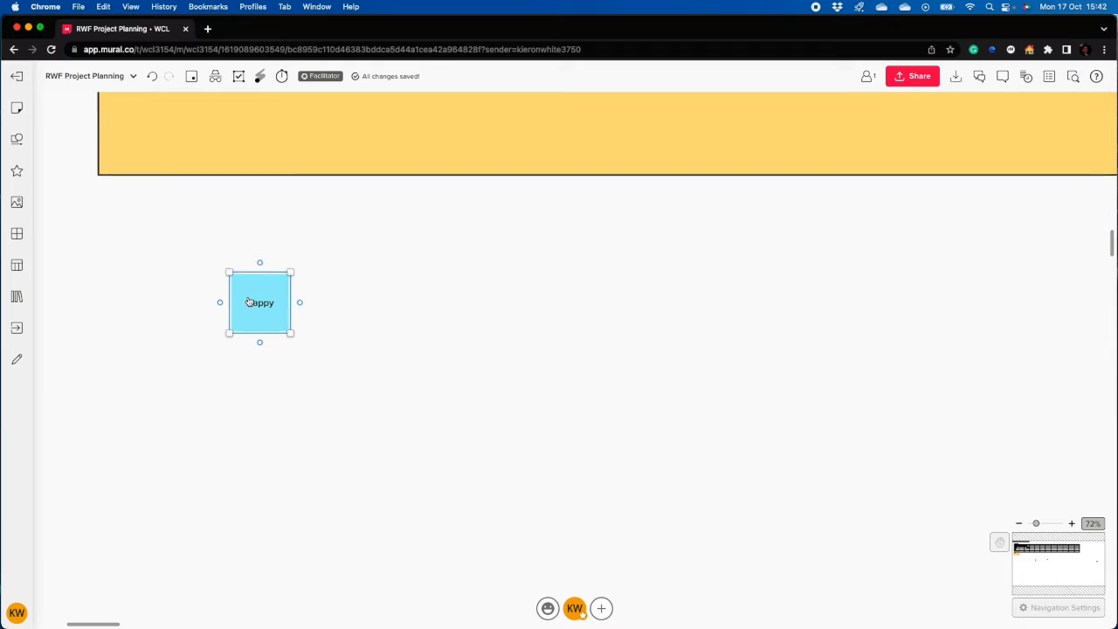
scroll(249, 302, up, 8)
click(428, 354)
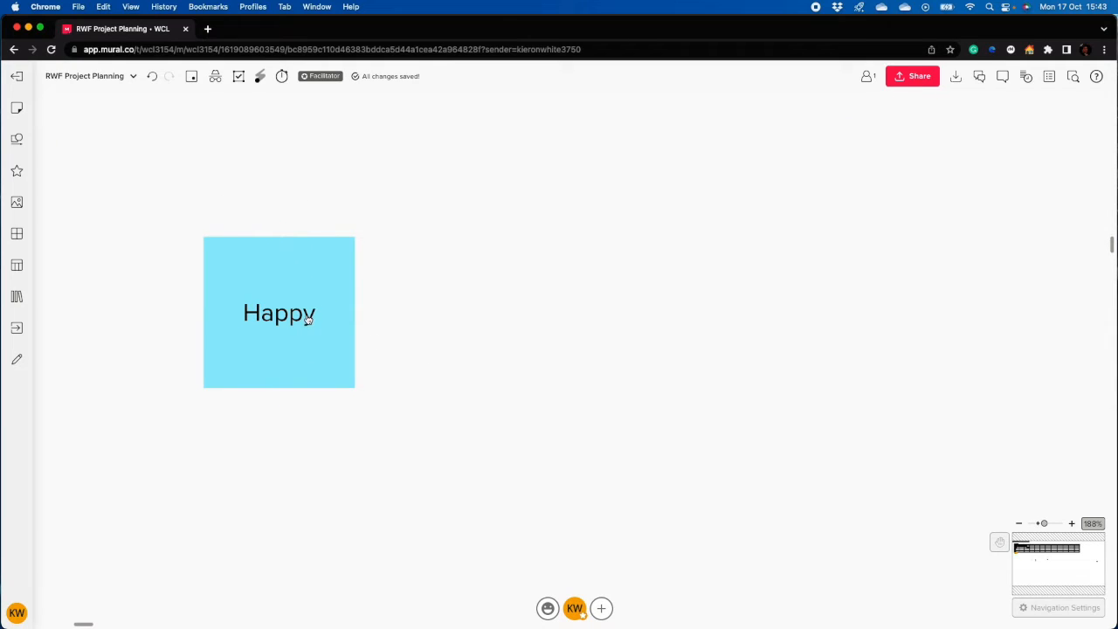
click(18, 108)
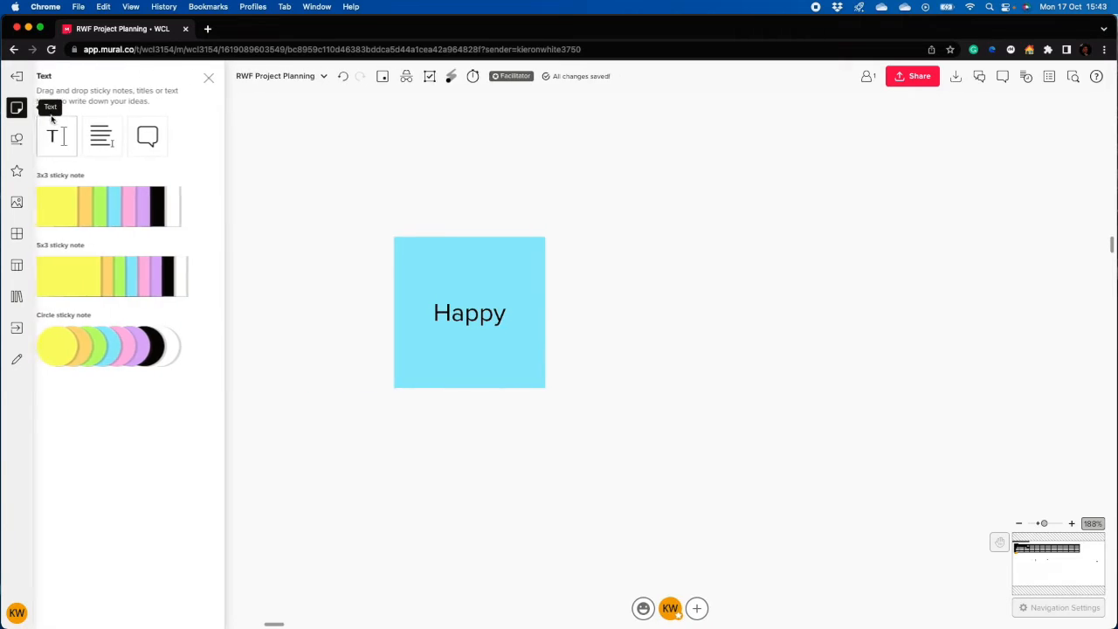
drag(115, 214, 661, 297)
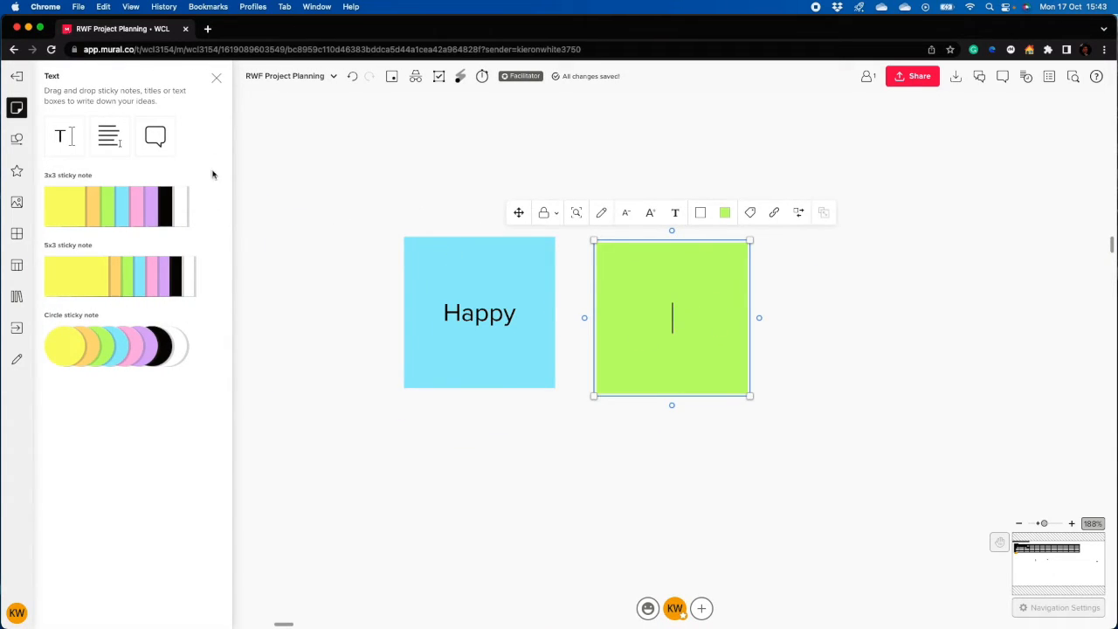
click(217, 78)
scroll(339, 269, down, 5)
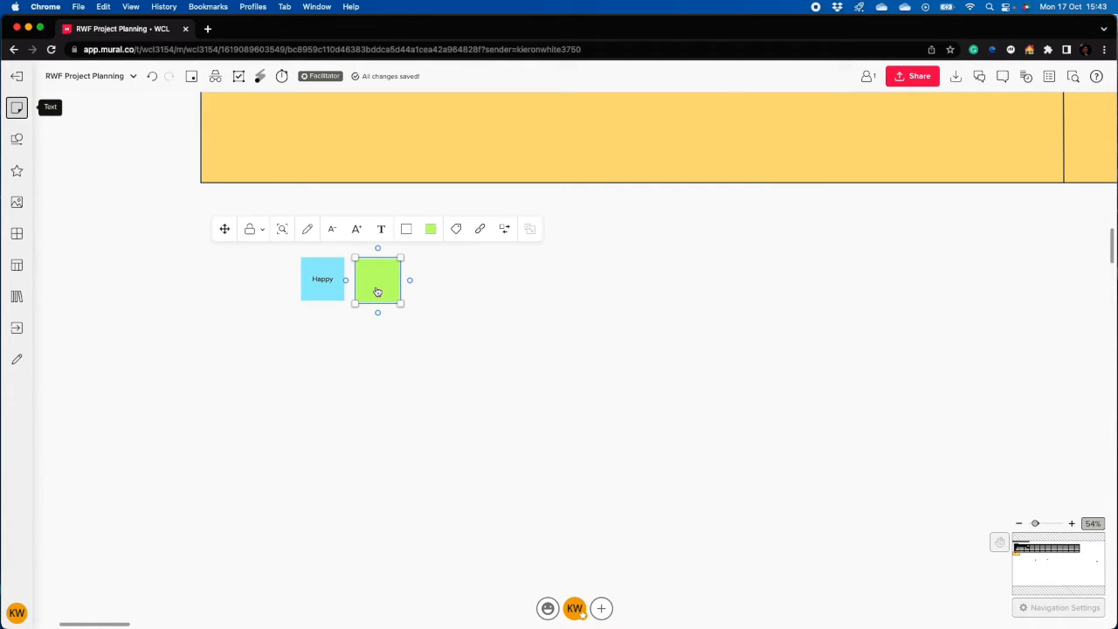
scroll(377, 291, down, 4)
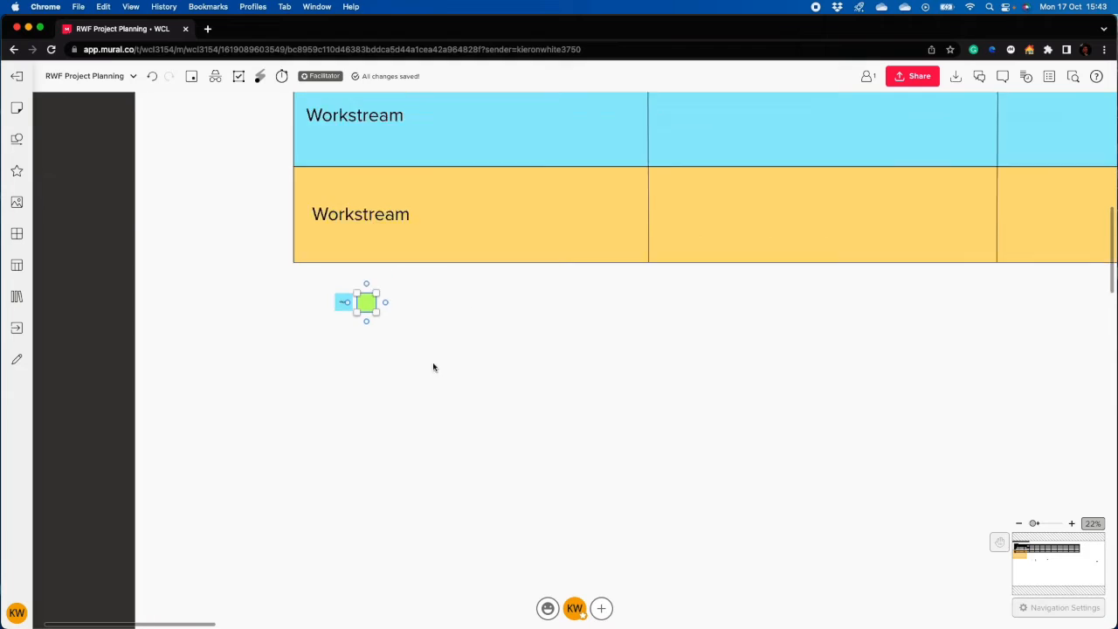
scroll(434, 367, up, 5)
scroll(284, 424, down, 3)
scroll(125, 332, up, 2)
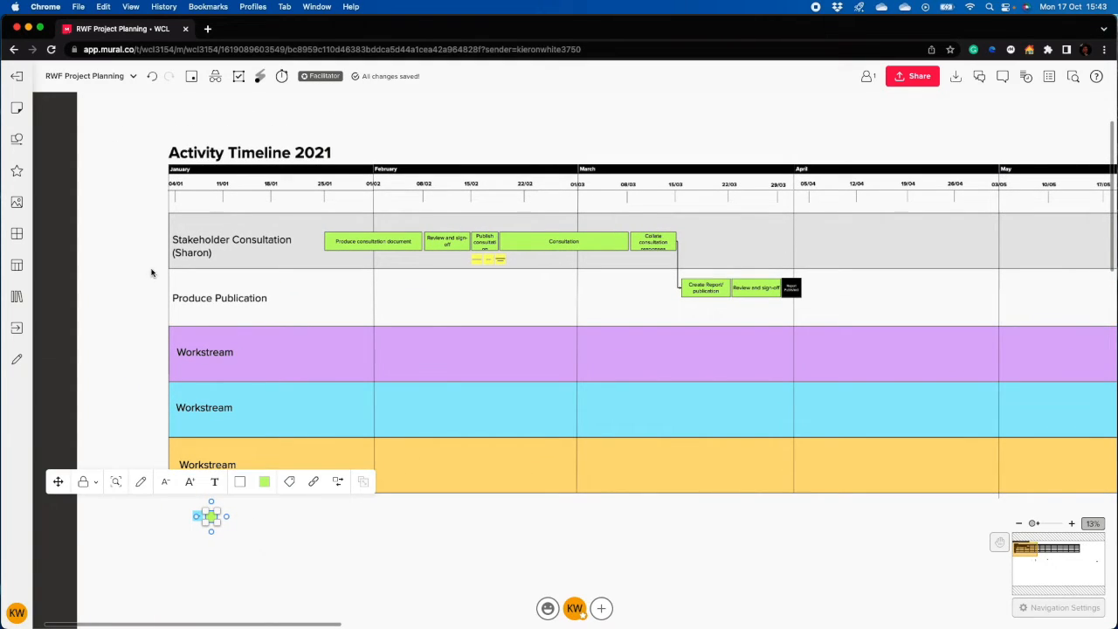
click(127, 253)
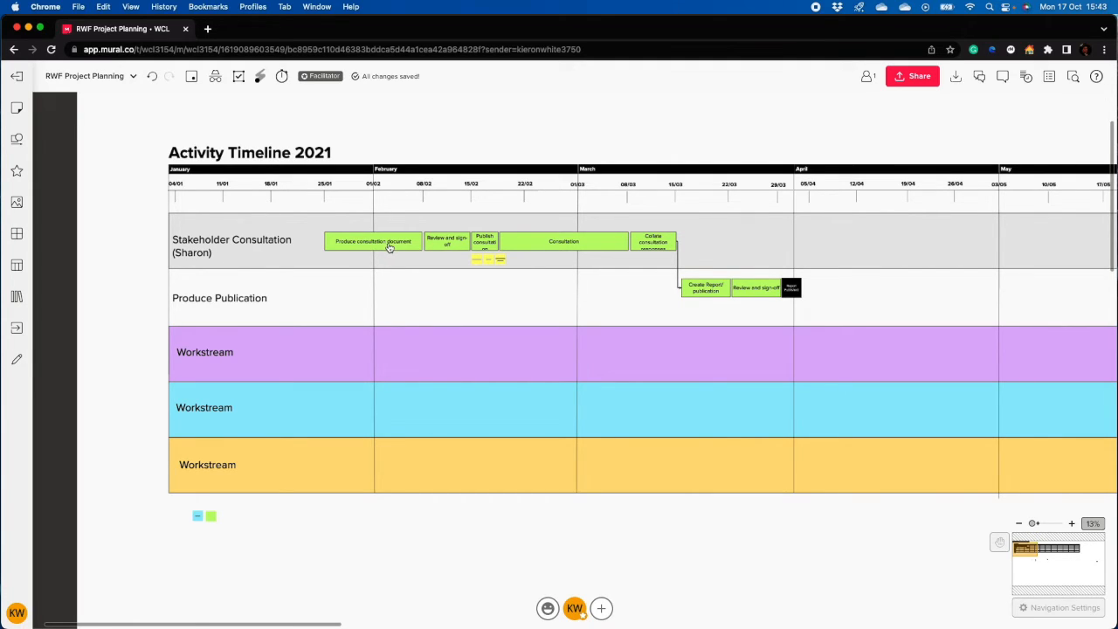
Add an orange 3x3 sticky note reading "Duration of the consultation" under the start of the "Produce consultation document" bar.
scroll(390, 247, up, 5)
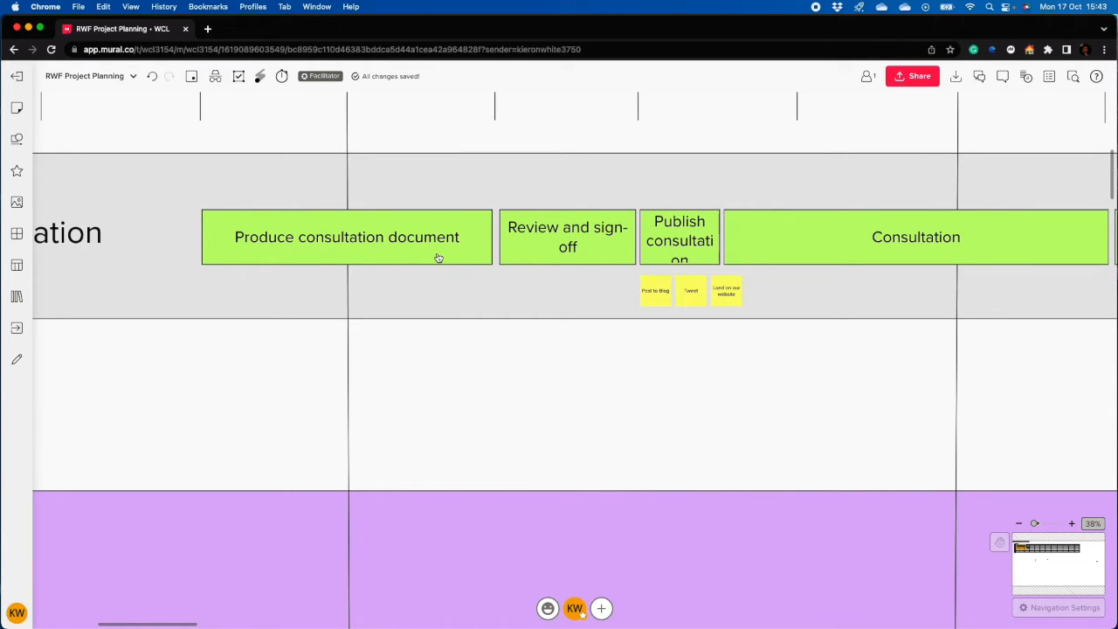
click(16, 106)
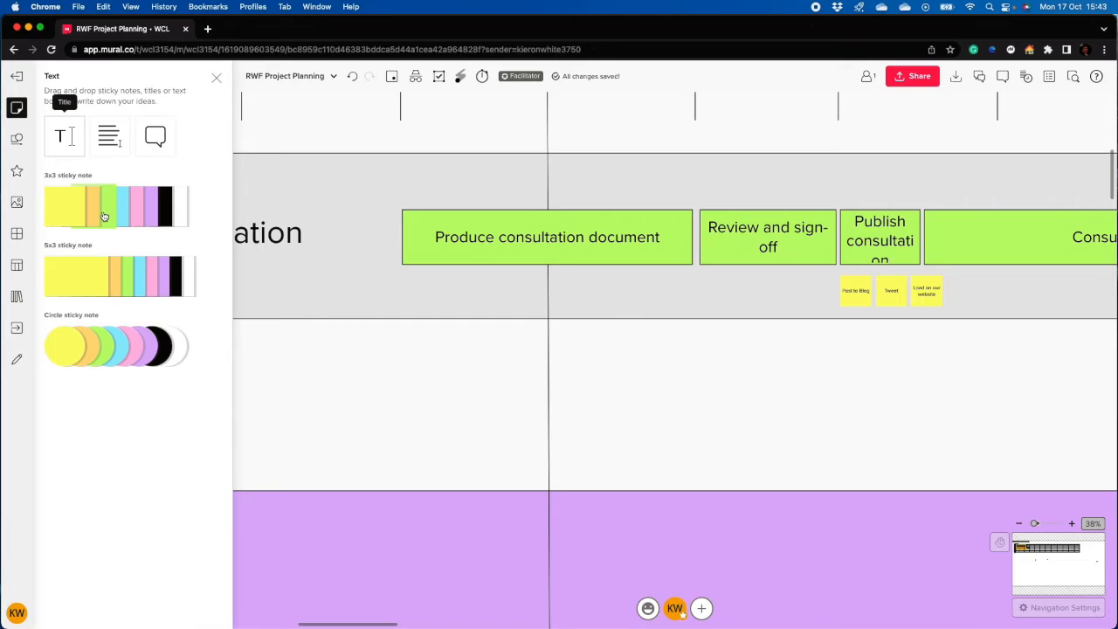
drag(157, 233, 428, 289)
drag(422, 286, 423, 288)
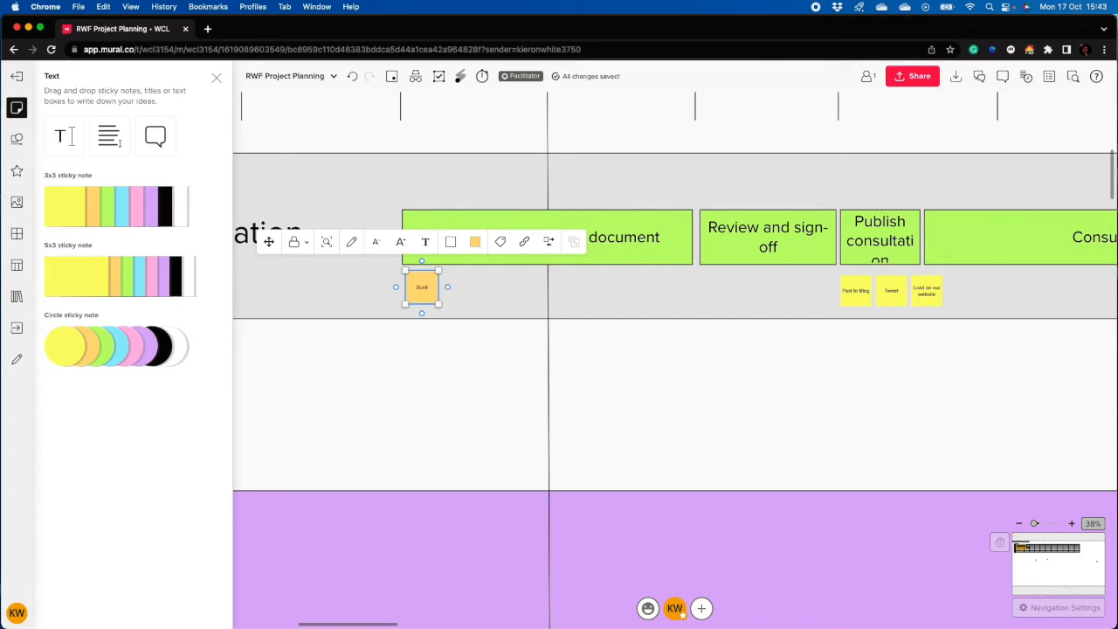
text(of the consultati)
scroll(429, 286, up, 5)
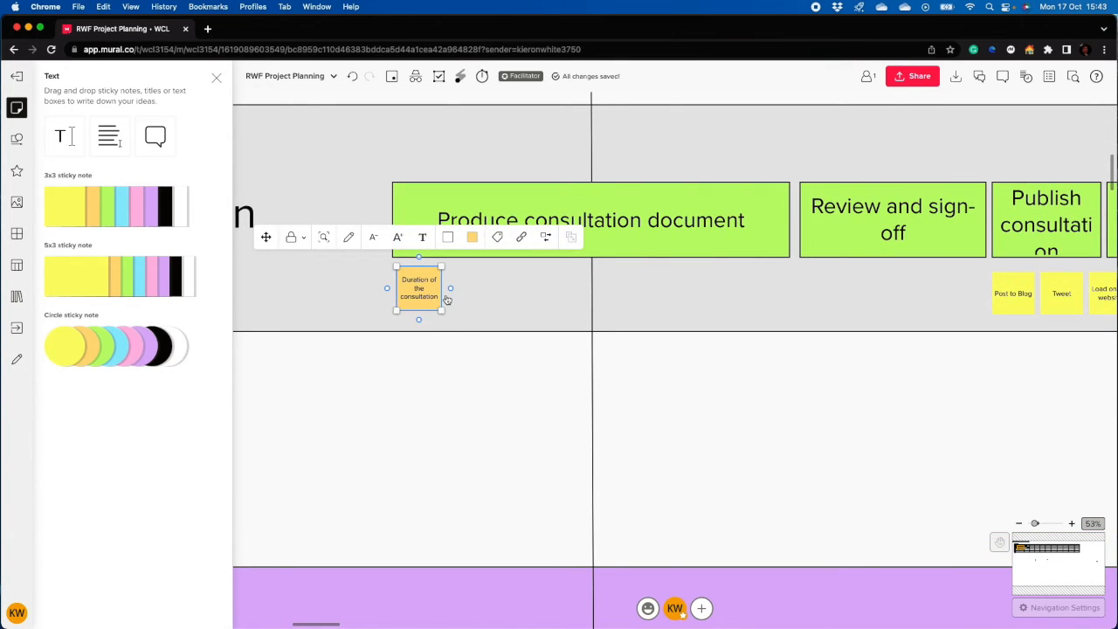
click(344, 272)
Add blank yellow and blue 3x3 sticky notes beside the orange "Duration of the consultation" note.
drag(70, 206, 467, 285)
drag(115, 212, 517, 290)
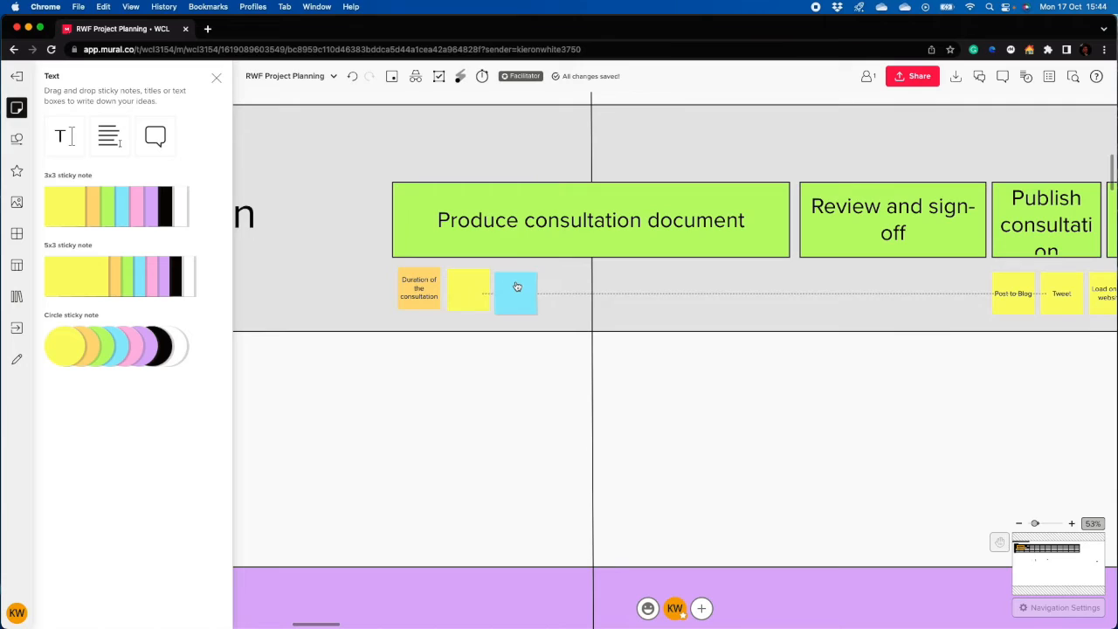
scroll(559, 323, down, 10)
drag(828, 405, 70, 451)
scroll(536, 432, up, 5)
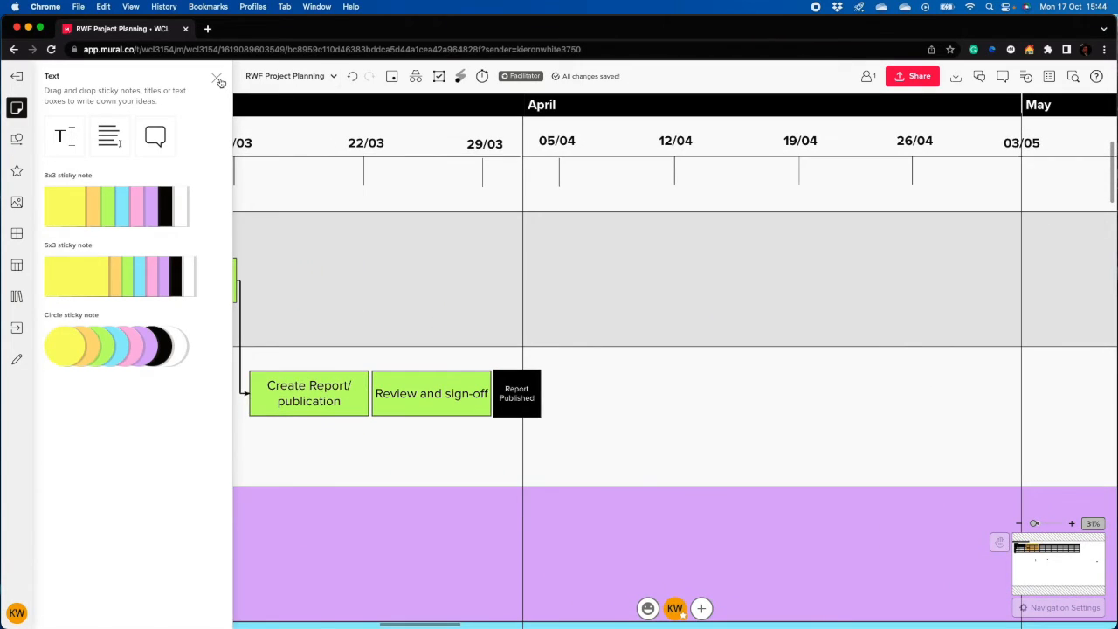
click(217, 78)
Shift the blank blue sticky note slightly away from the yellow one under "Produce consultation document".
scroll(268, 266, down, 5)
drag(235, 135, 715, 158)
scroll(151, 315, up, 1)
scroll(151, 315, down, 1)
click(149, 423)
drag(200, 167, 382, 163)
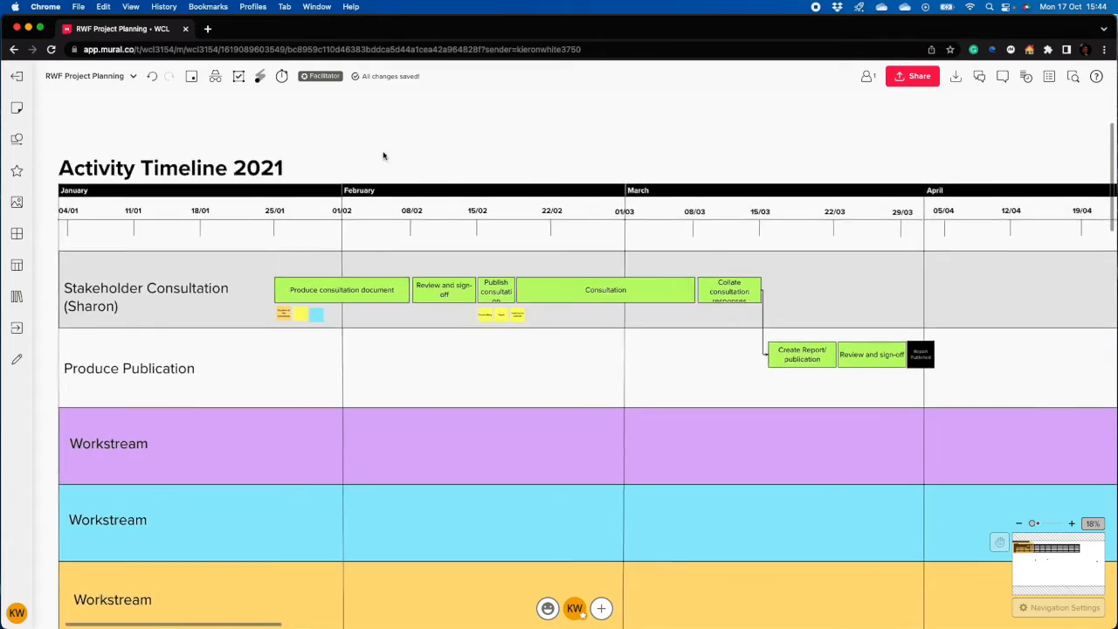
scroll(381, 155, right, 2)
click(270, 300)
drag(276, 303, 279, 302)
Change the year in the timeline title so it reads "Activity Timeline 2022".
click(230, 158)
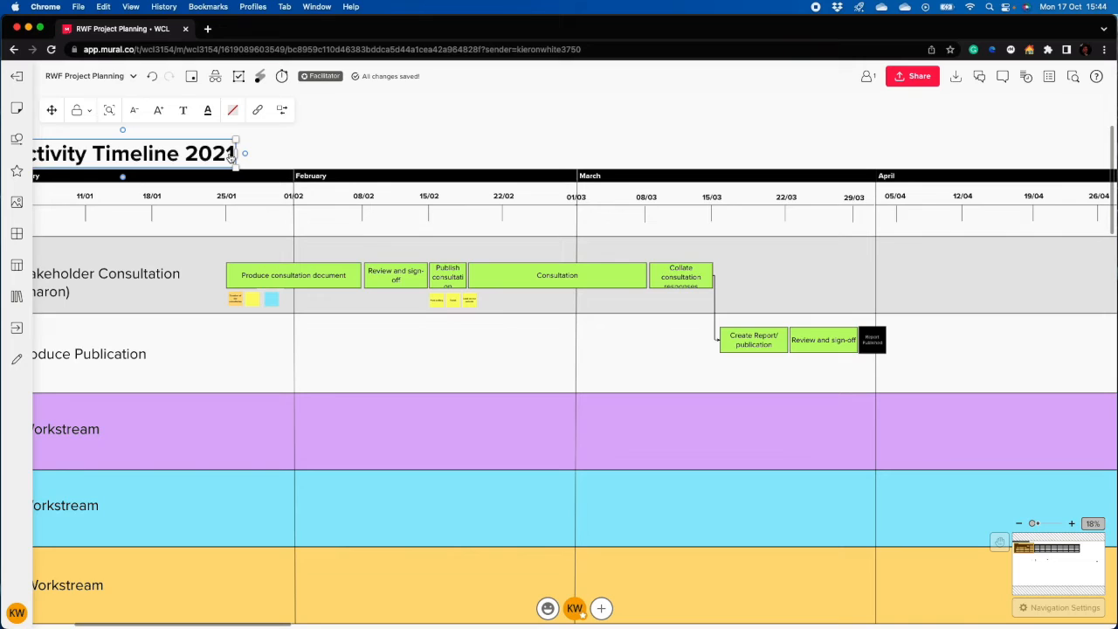
key(BackSpace)
text(2)
click(355, 154)
Delete the blue "Happy" note and the blank green note below the orange Workstream row.
scroll(355, 226, down, 4)
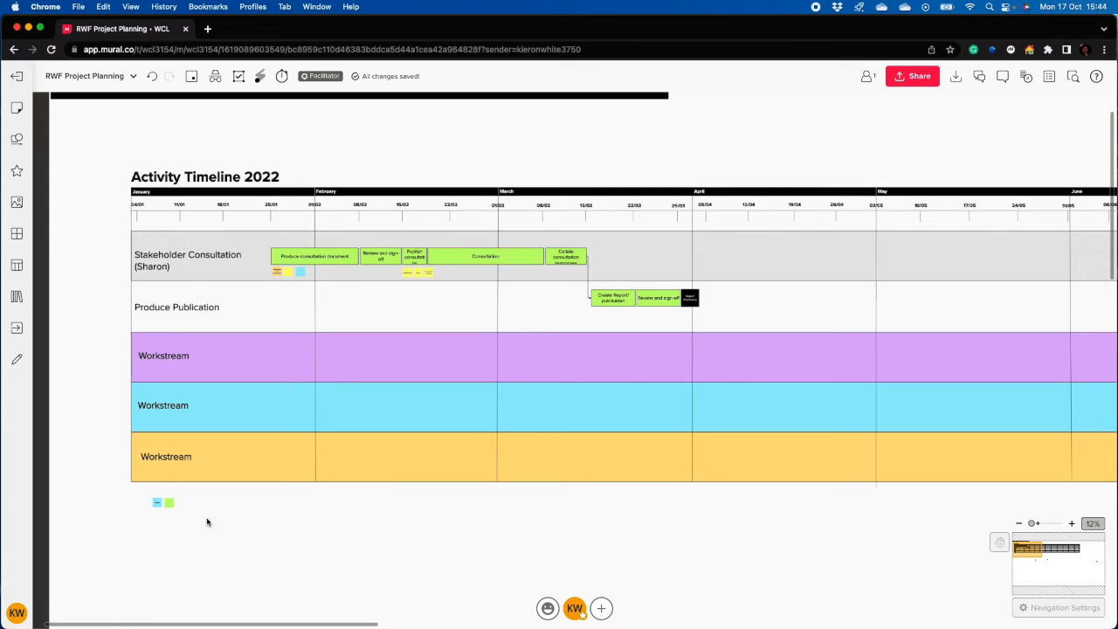
drag(135, 504, 209, 513)
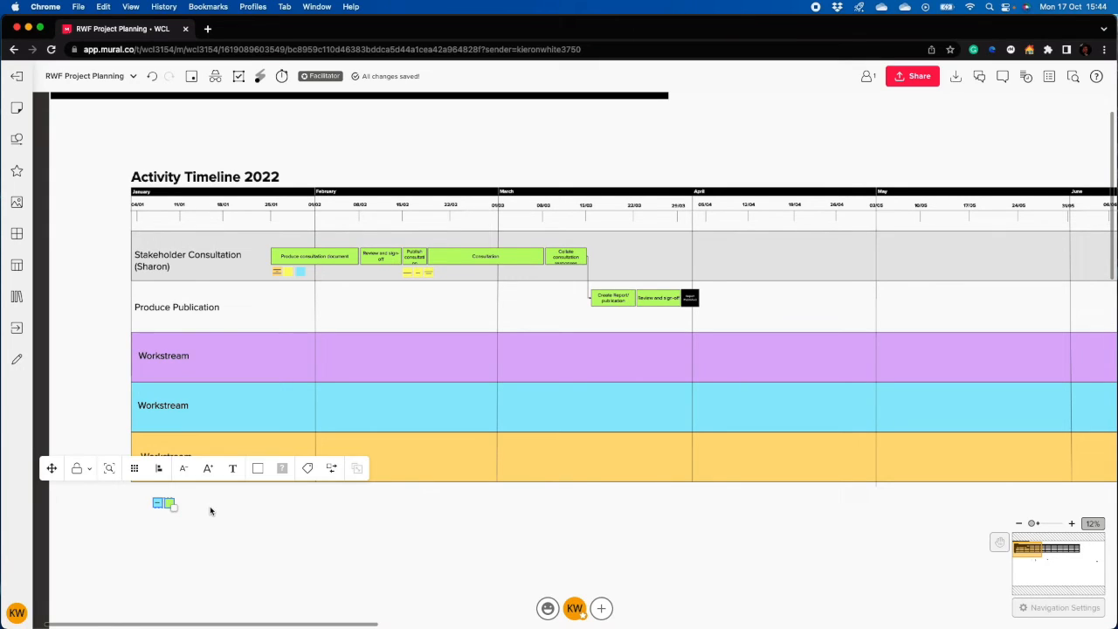
key(BackSpace)
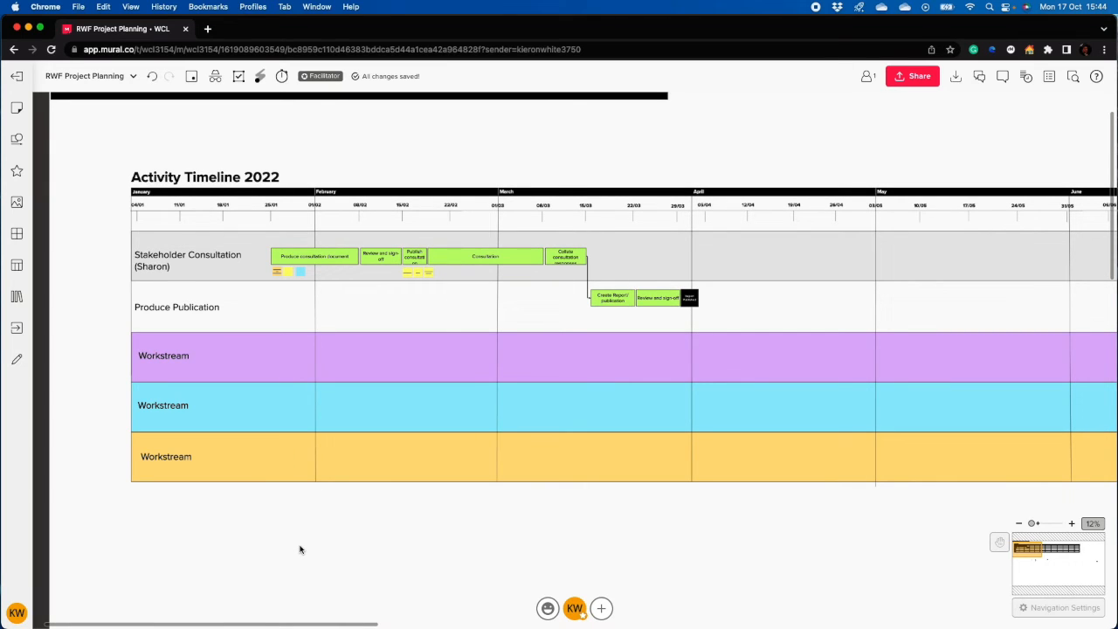
Look over the whole mural canvas, including the empty space beside and below the activity timeline.
scroll(299, 549, down, 5)
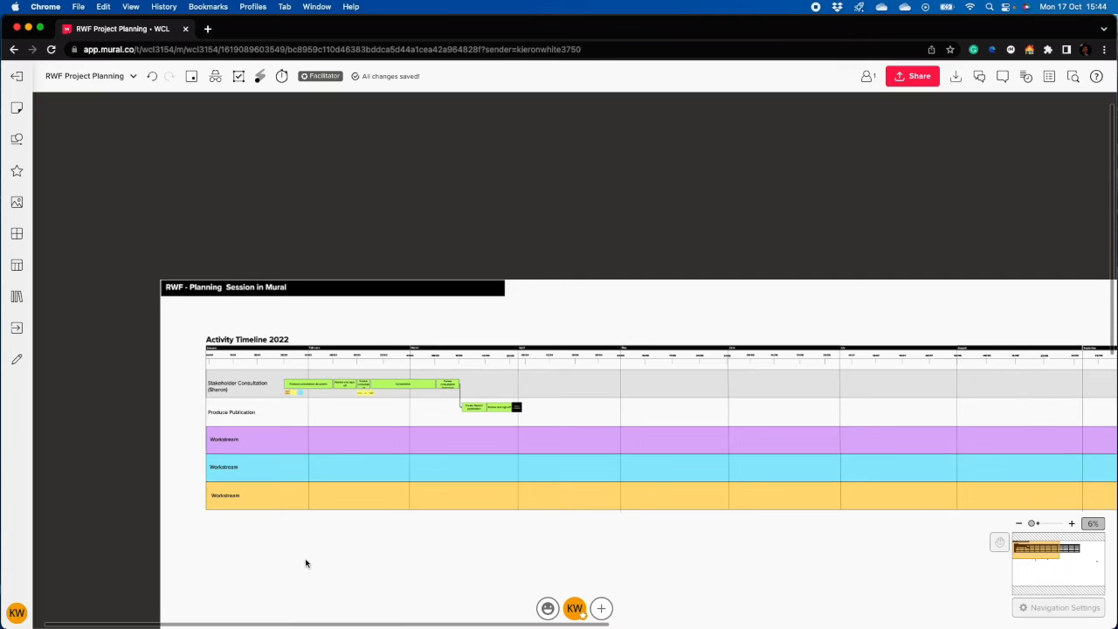
scroll(297, 506, down, 3)
scroll(266, 414, down, 2)
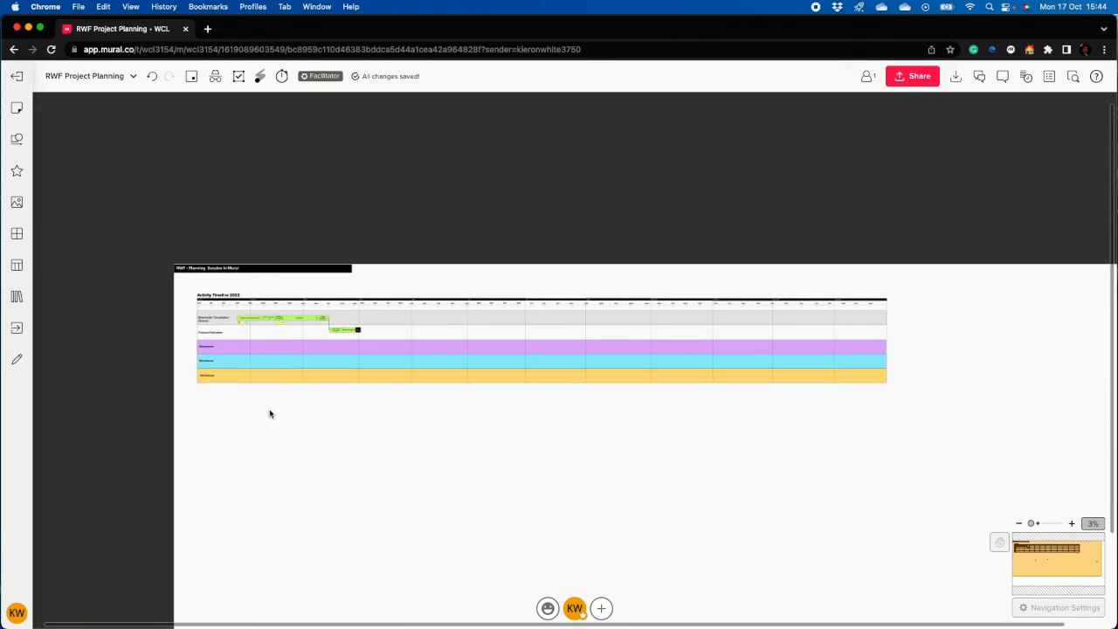
scroll(377, 446, up, 1)
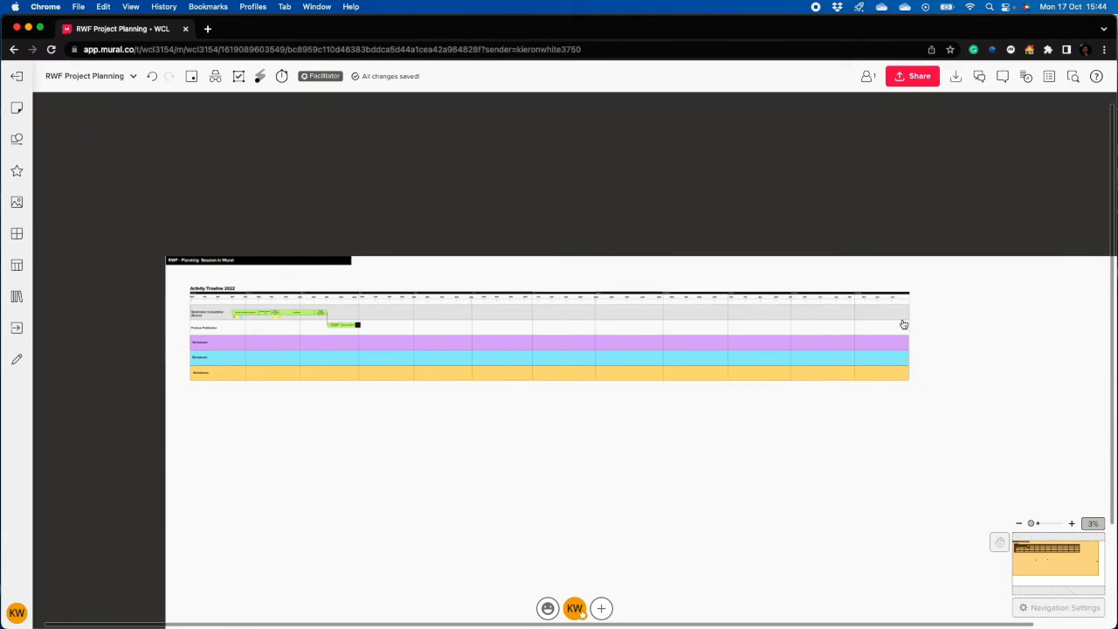
scroll(821, 436, down, 1)
drag(819, 439, 458, 393)
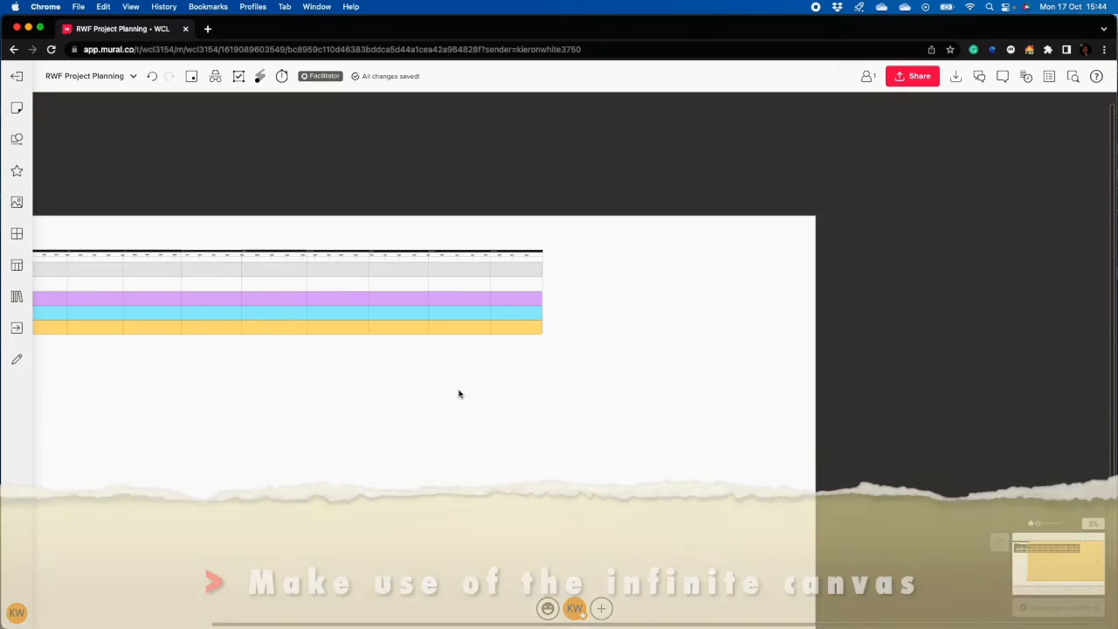
mouse_move(817, 350)
mouse_down()
mouse_move(983, 354)
mouse_move(809, 345)
mouse_up()
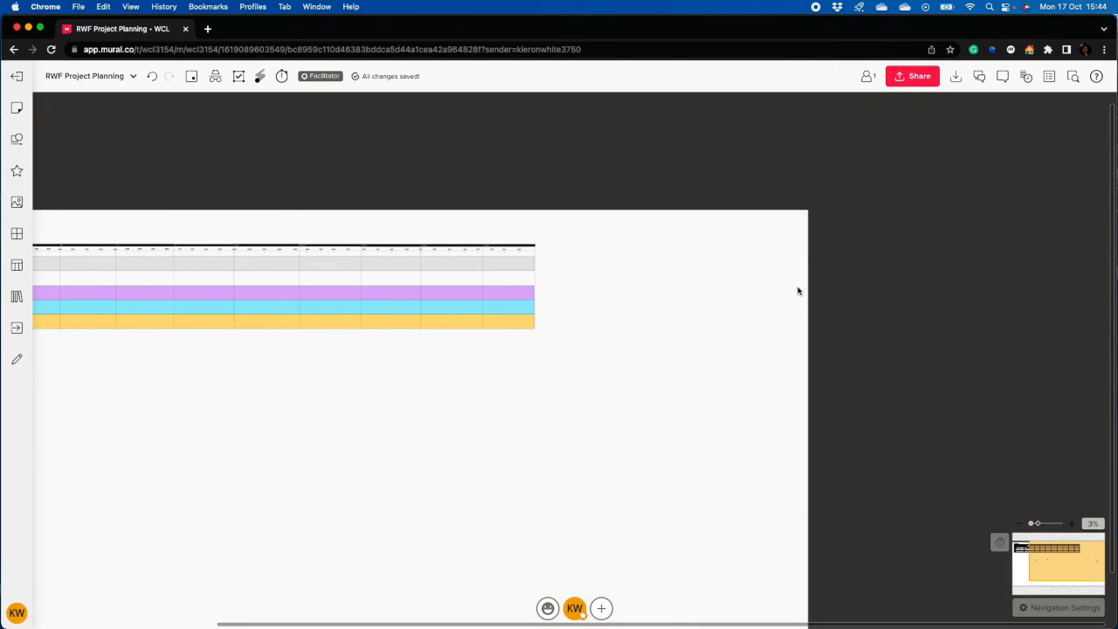
drag(607, 381, 838, 309)
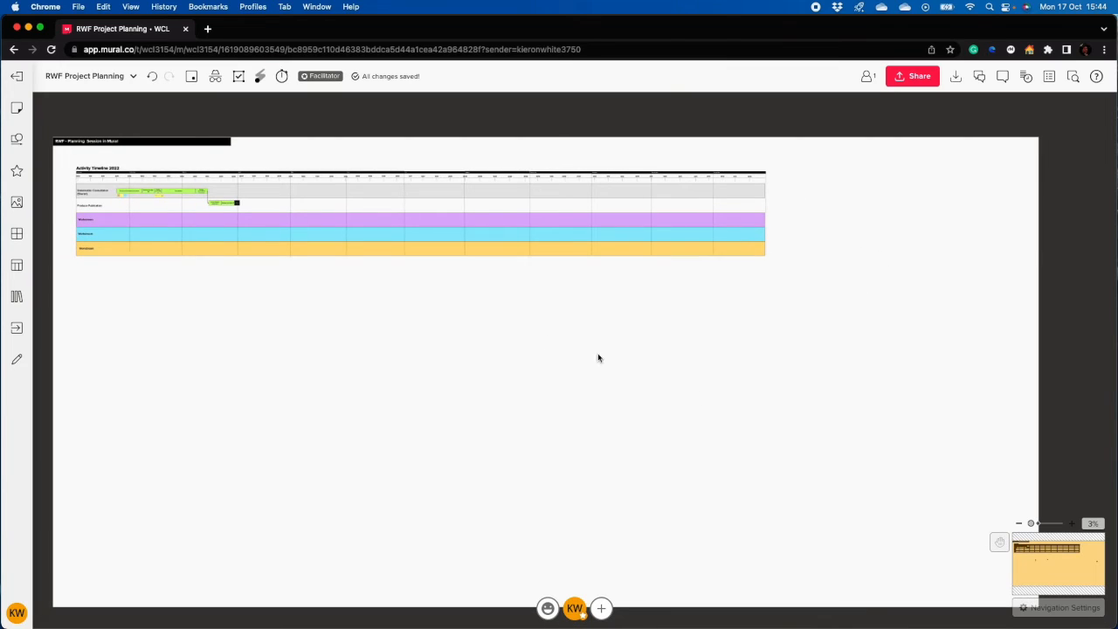
drag(423, 307, 522, 377)
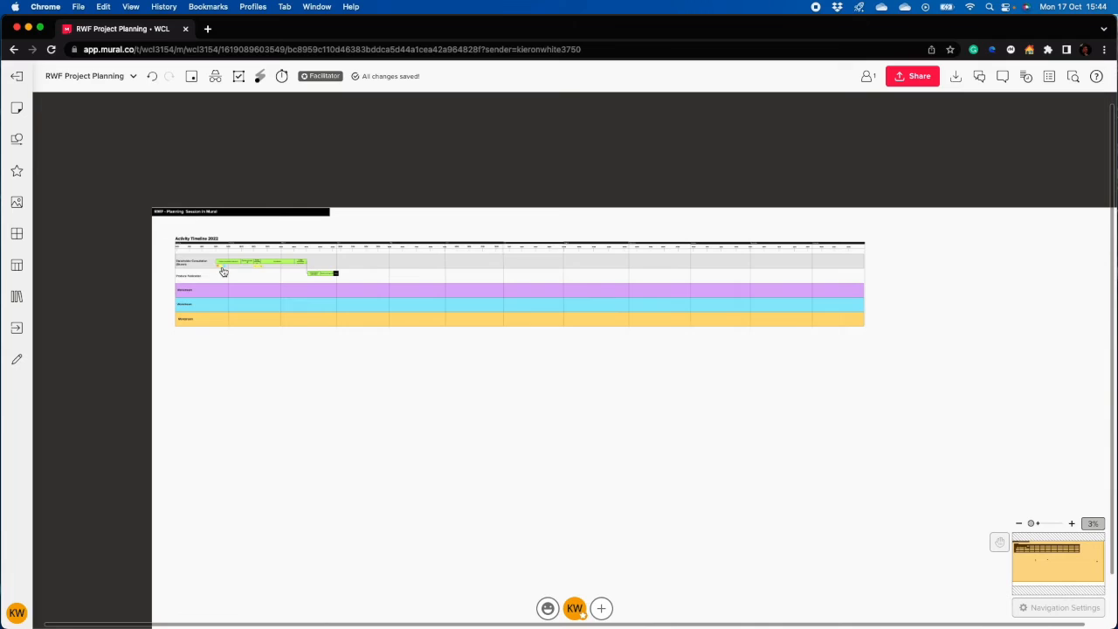
scroll(224, 272, up, 5)
mouse_move(482, 183)
mouse_down()
mouse_move(496, 184)
mouse_move(480, 179)
mouse_up()
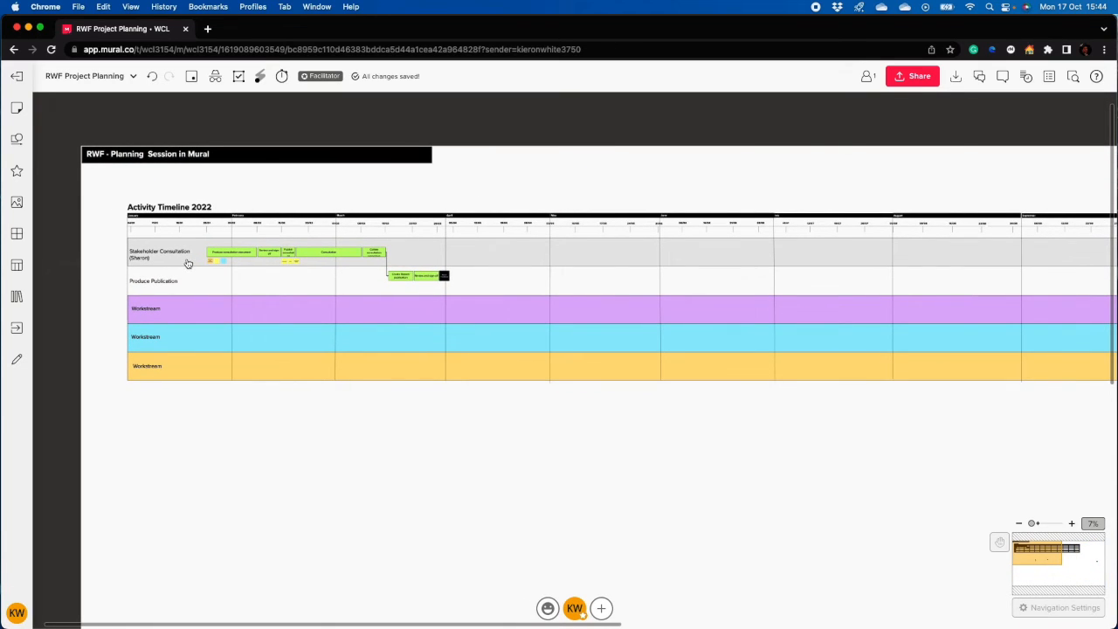
drag(233, 451, 204, 437)
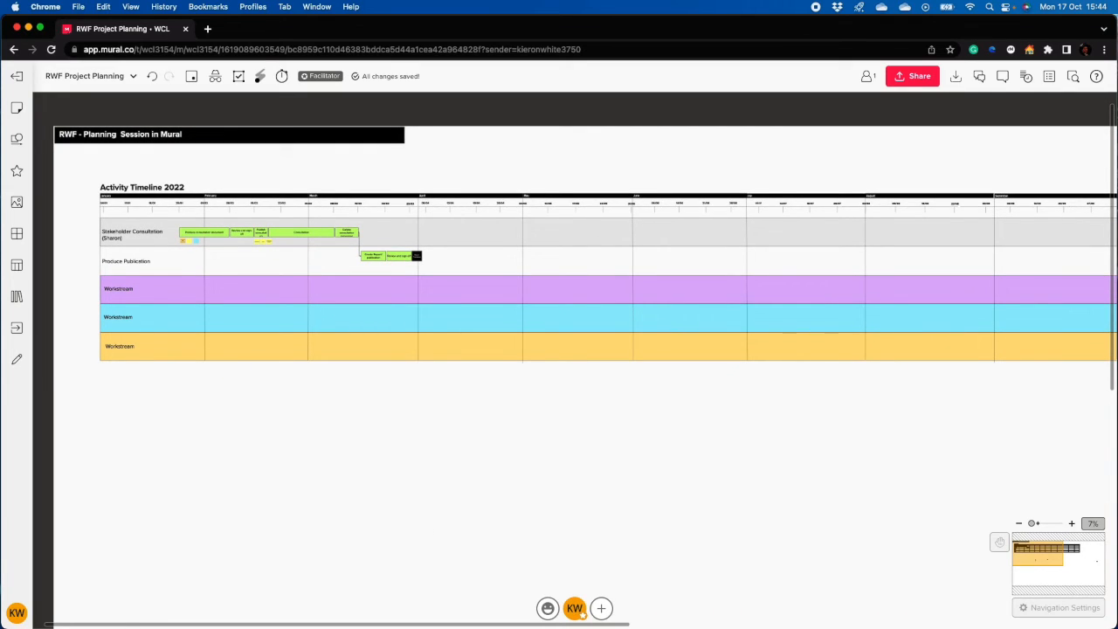
View the mural's sharing options for members and guests, and close them without inviting anyone.
click(908, 77)
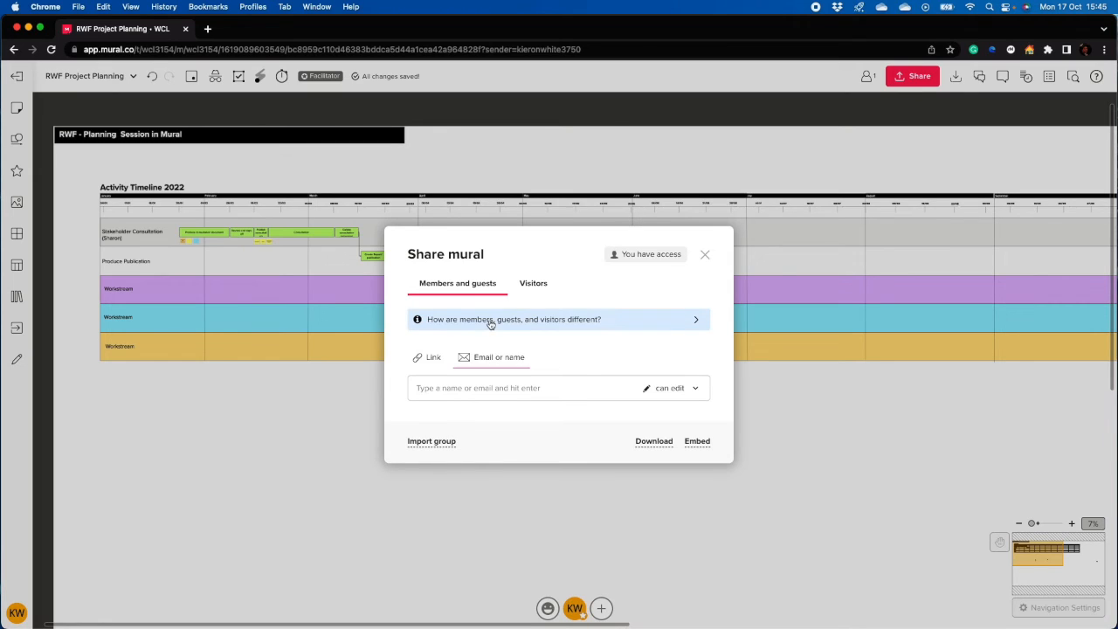
click(704, 254)
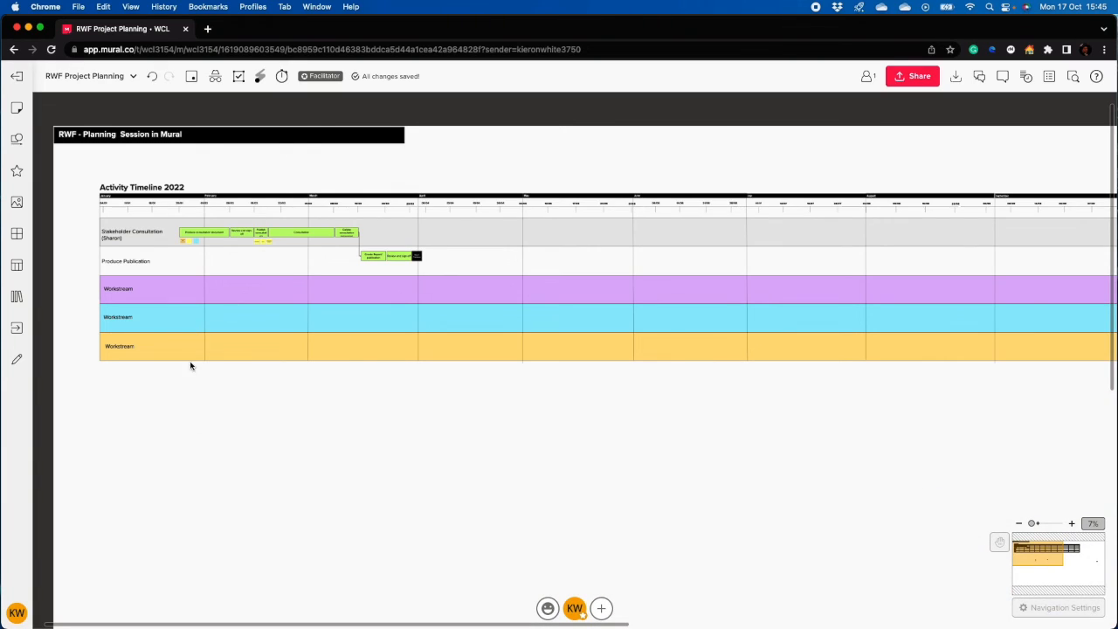
Lock every element on the mural so that only facilitators can unlock them.
key(super+a)
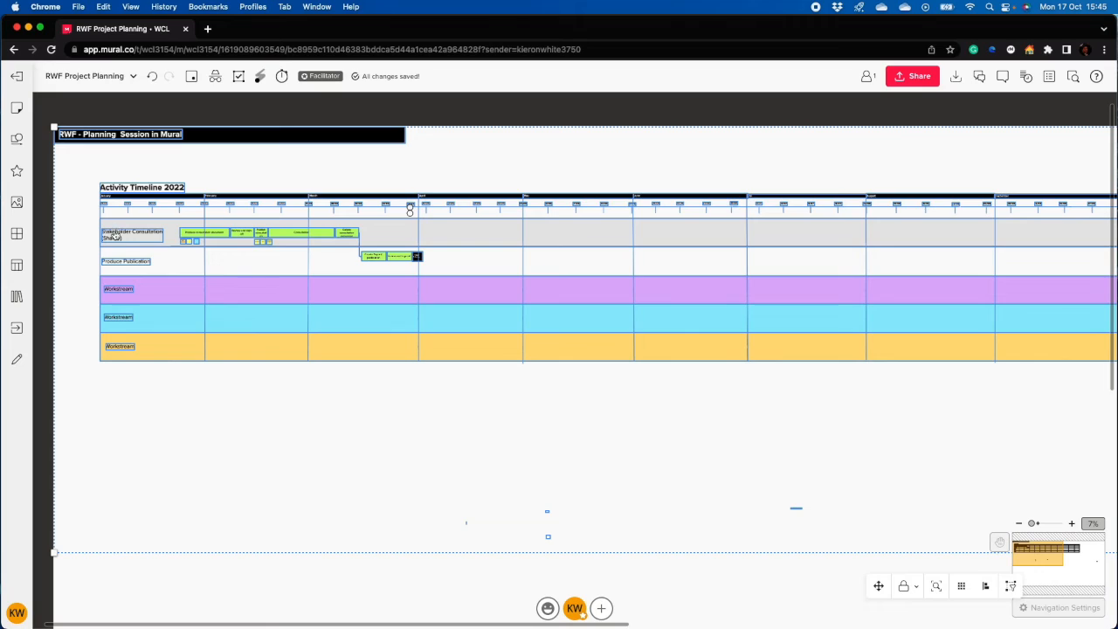
right_click(122, 234)
mouse_move(166, 304)
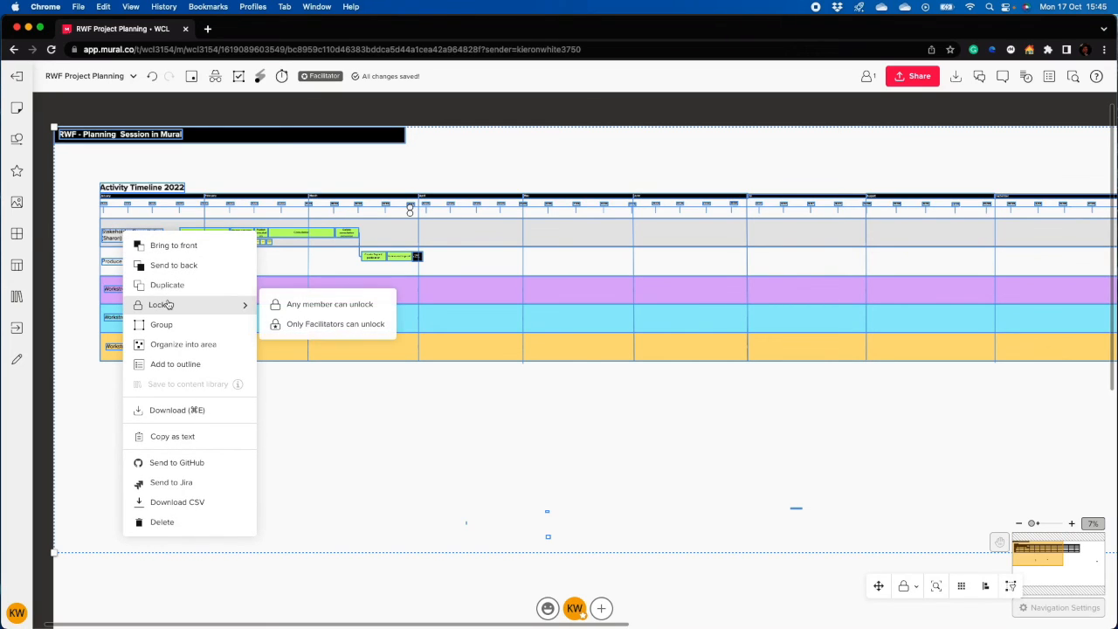
click(308, 325)
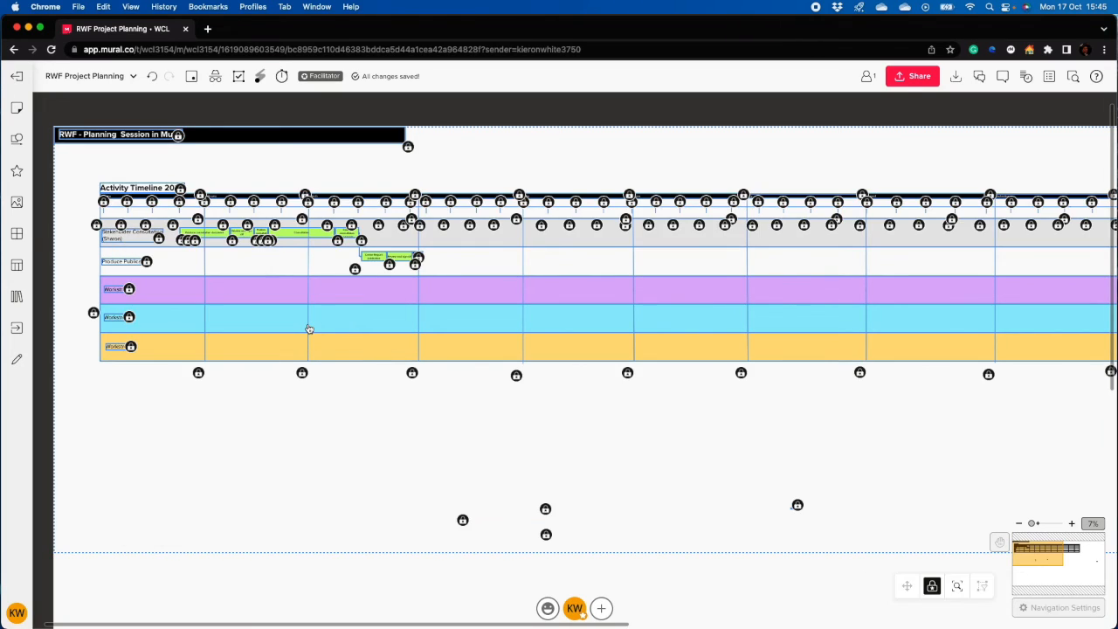
click(358, 481)
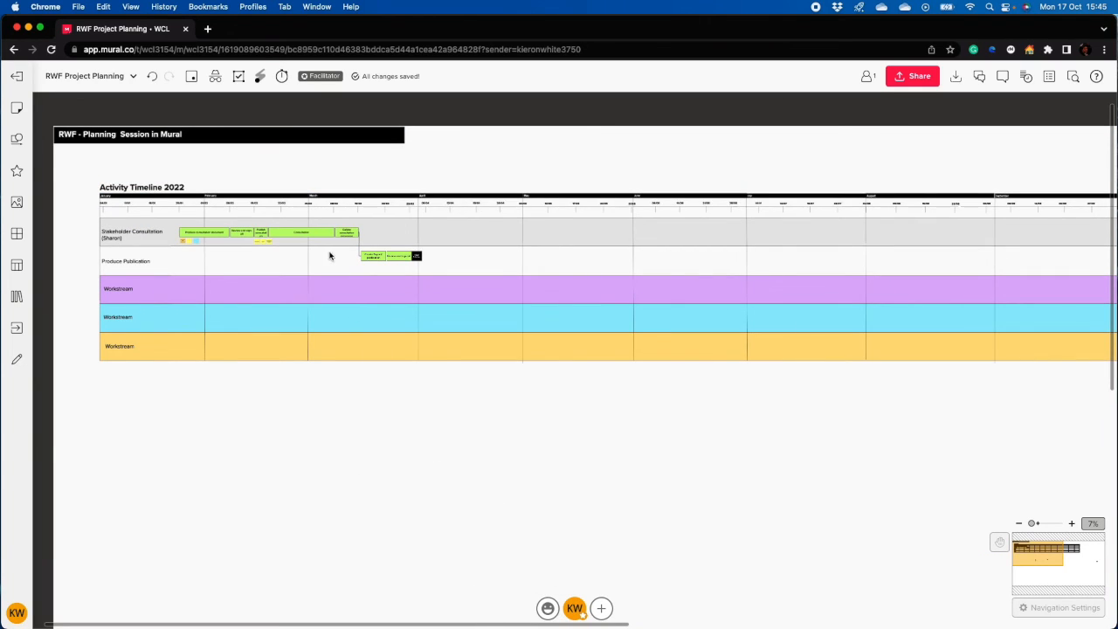
Check the lock on the timeline rows and the activity bars in the Stakeholder Consultation row.
scroll(303, 215, up, 3)
scroll(304, 214, down, 5)
click(269, 257)
click(235, 248)
click(190, 251)
click(224, 267)
click(245, 234)
click(241, 227)
scroll(238, 228, up, 5)
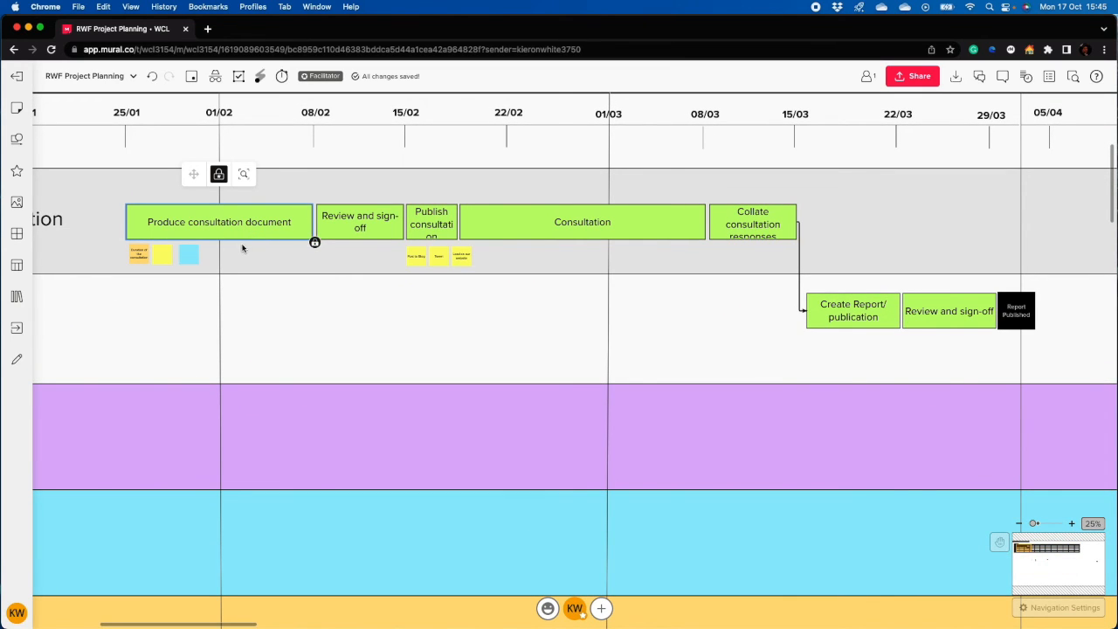
scroll(253, 238, down, 3)
click(312, 229)
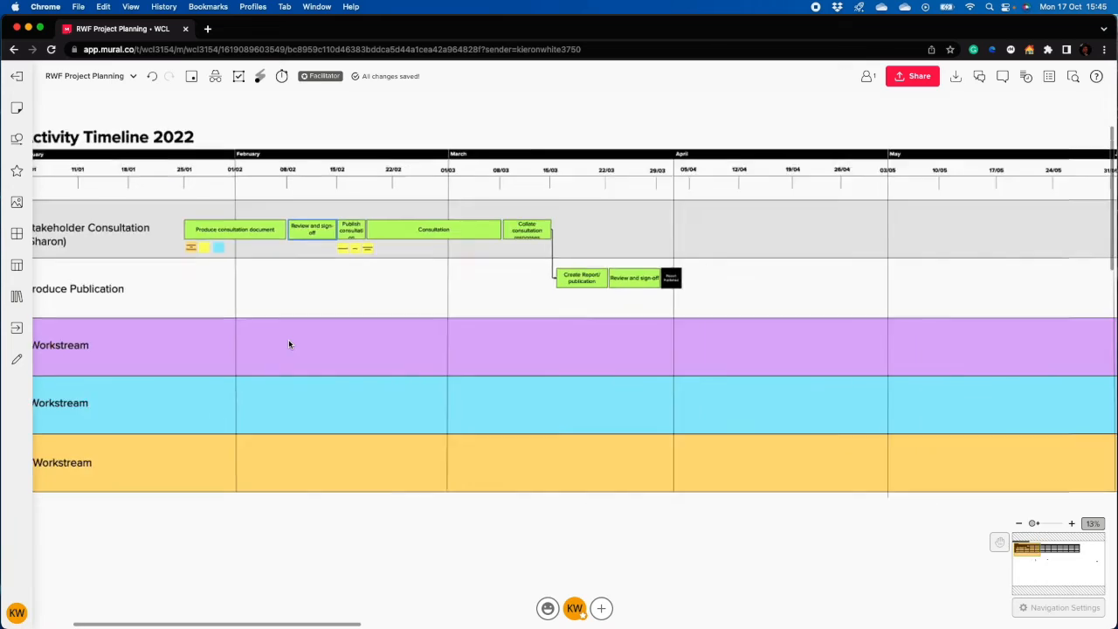
Add an orange 3x3 sticky note reading "What is this?" in the Produce Publication row, at early February.
scroll(289, 344, down, 2)
click(17, 108)
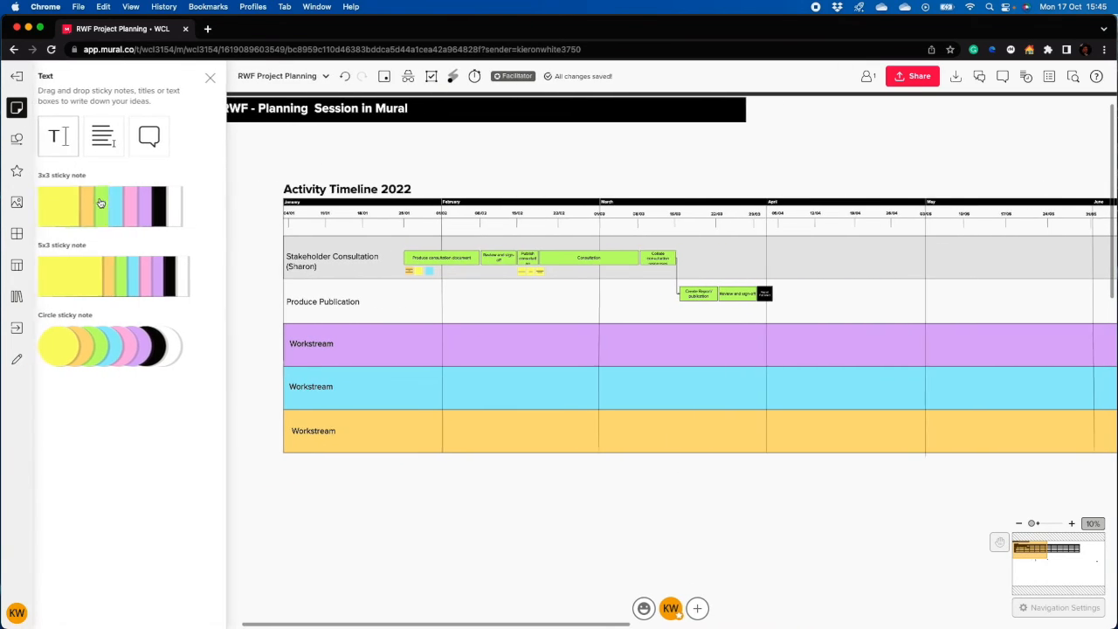
drag(101, 202, 468, 287)
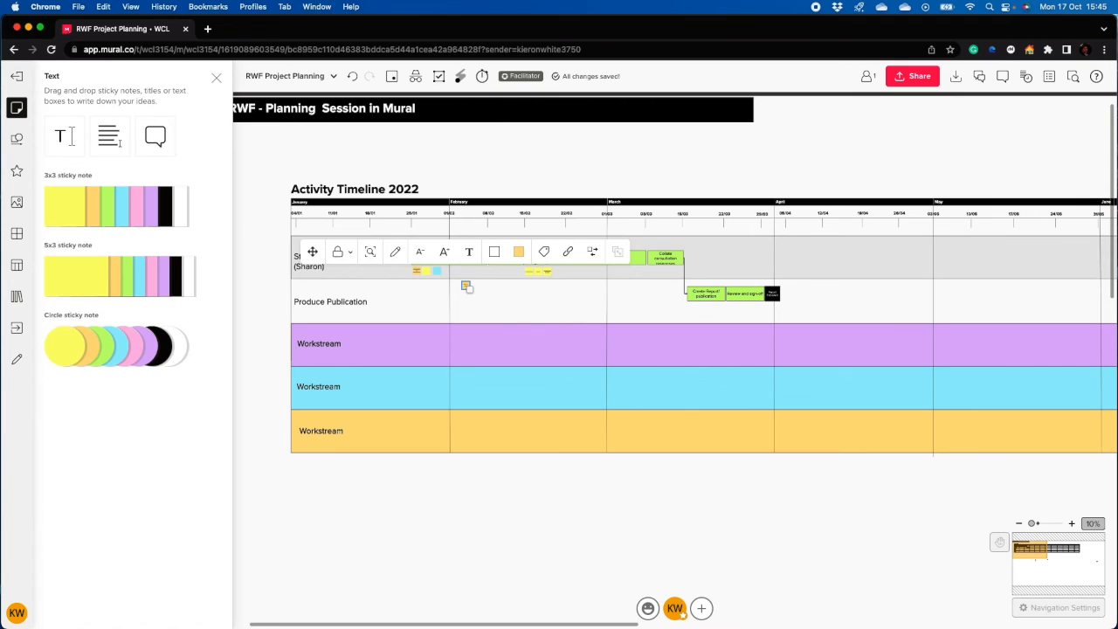
scroll(502, 317, up, 5)
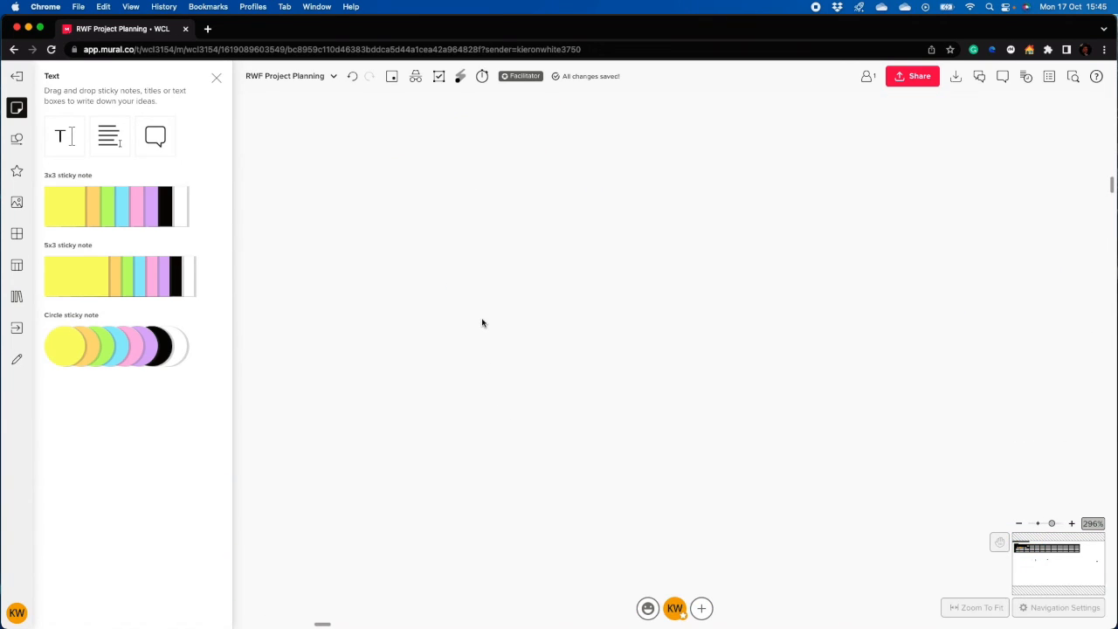
double_click(476, 242)
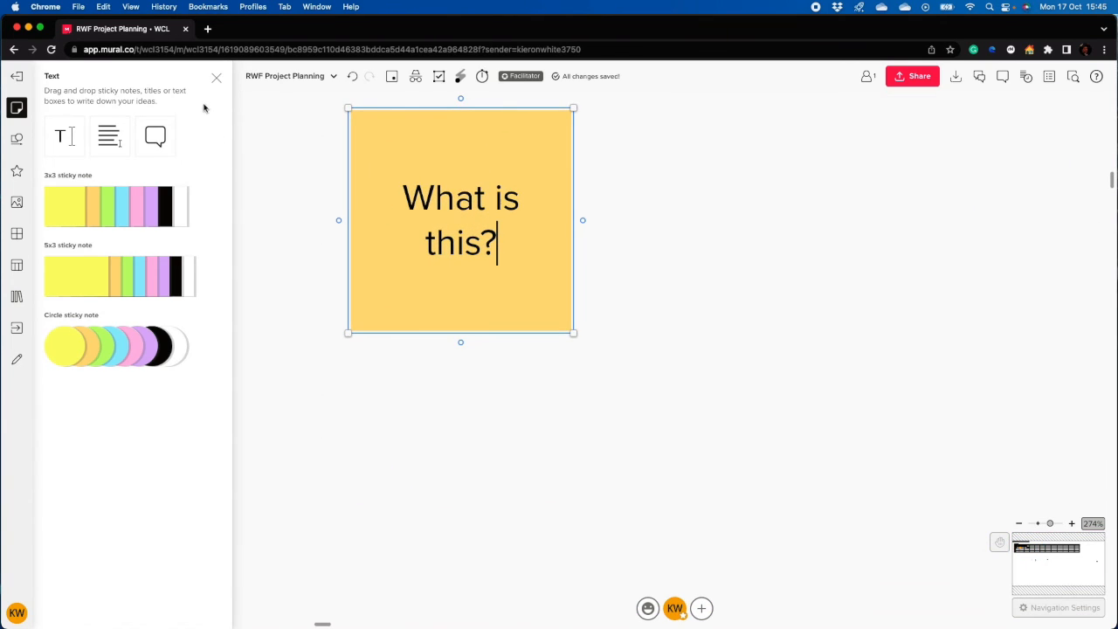
click(217, 79)
scroll(474, 307, down, 8)
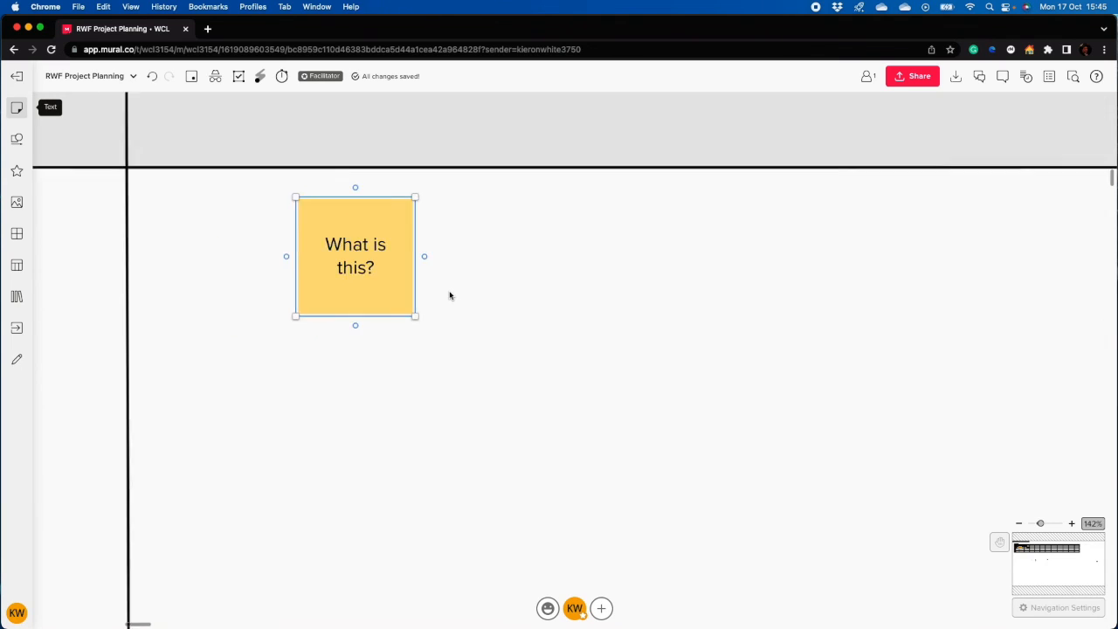
scroll(450, 297, down, 1)
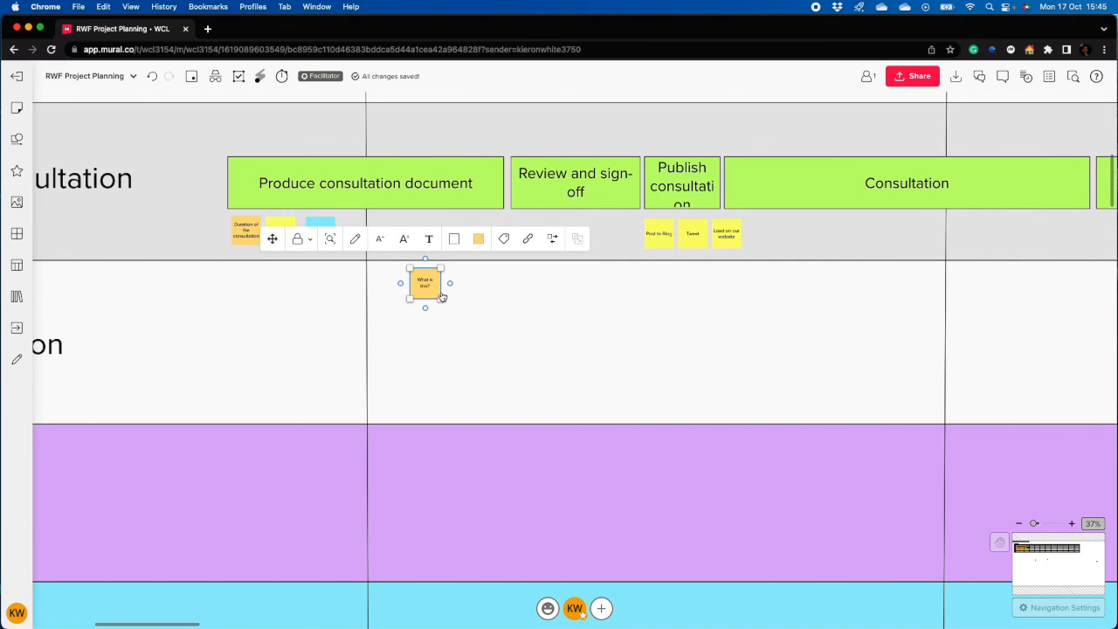
Delete the orange "What is this?" sticky note from the Produce Publication row.
key(Delete)
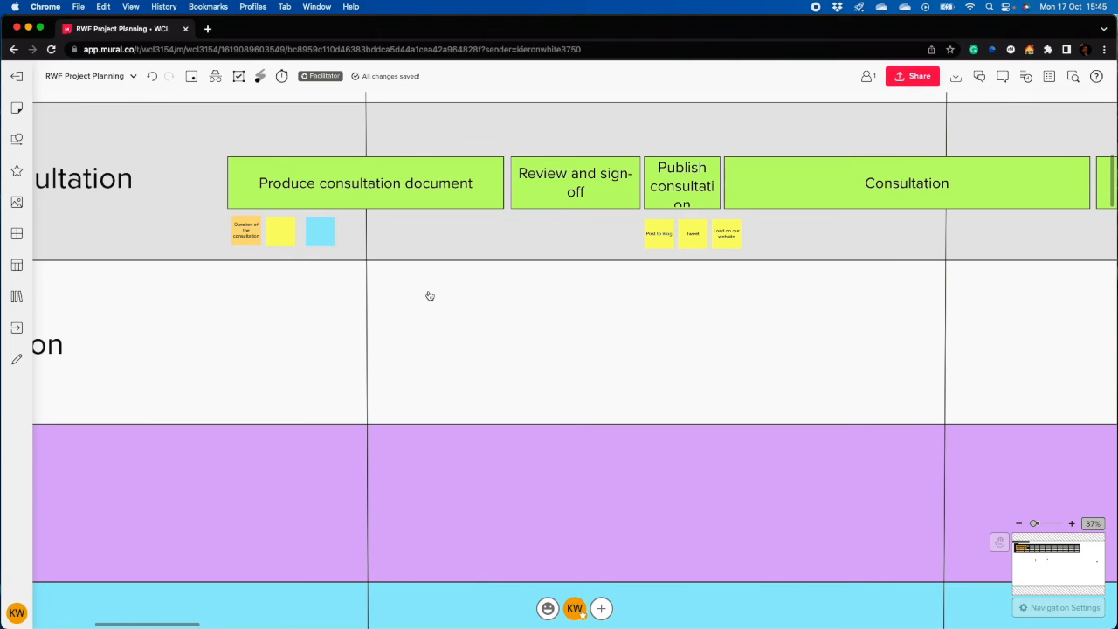
scroll(429, 296, down, 4)
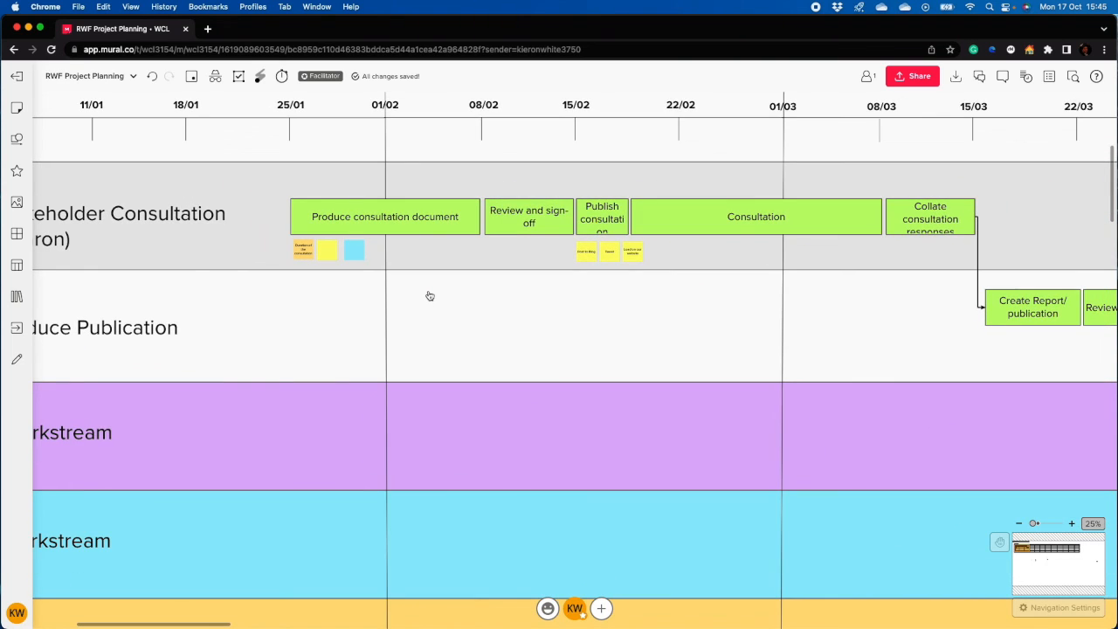
scroll(429, 296, down, 3)
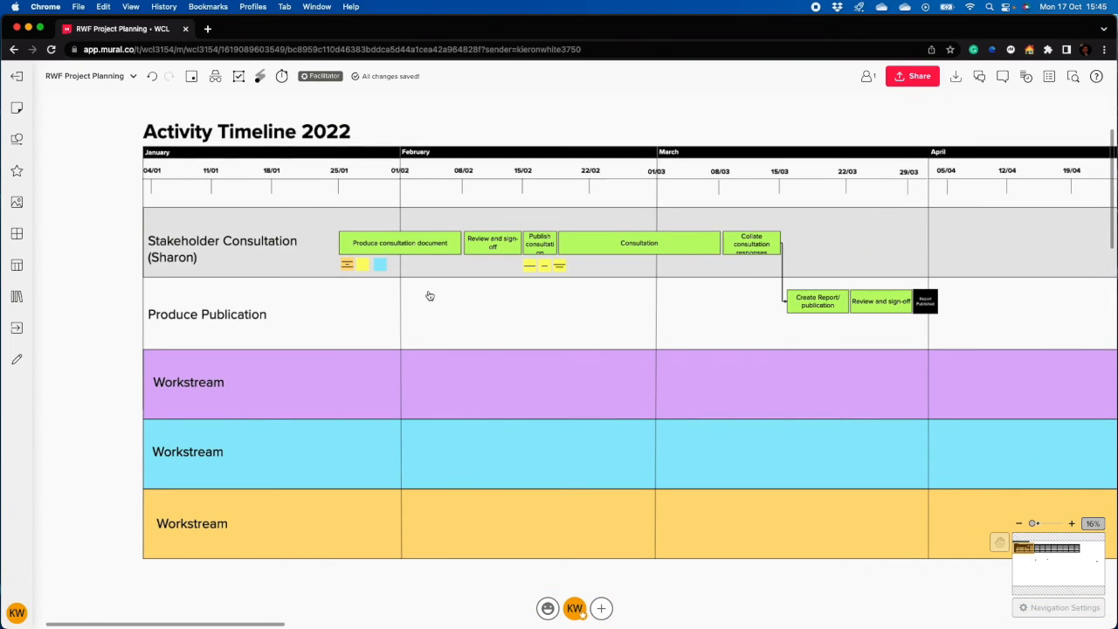
drag(112, 267, 84, 255)
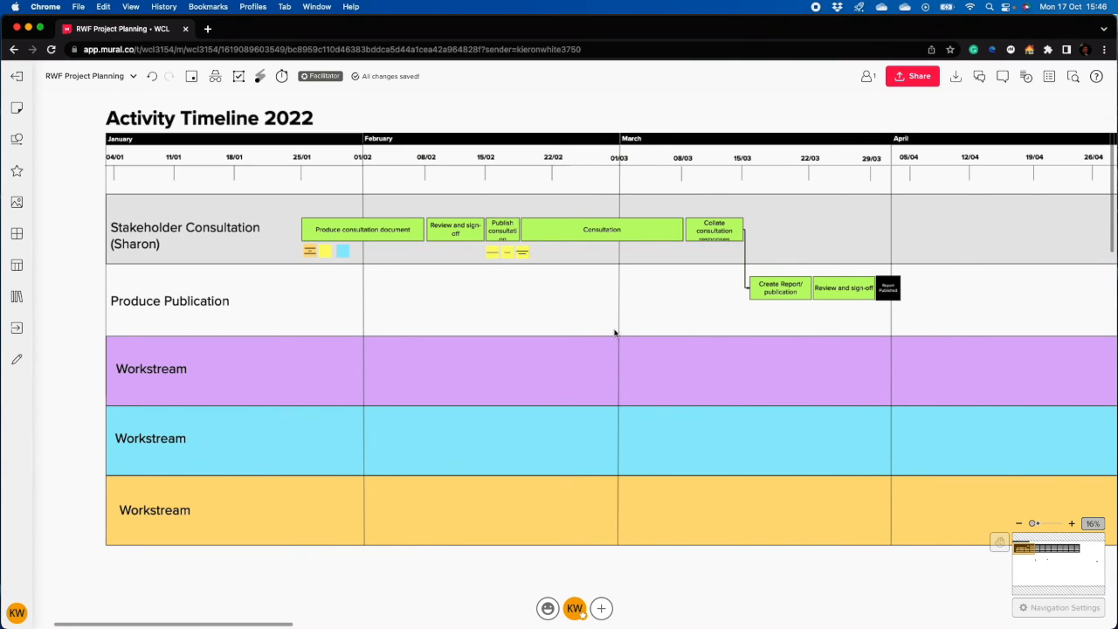
scroll(614, 332, down, 1)
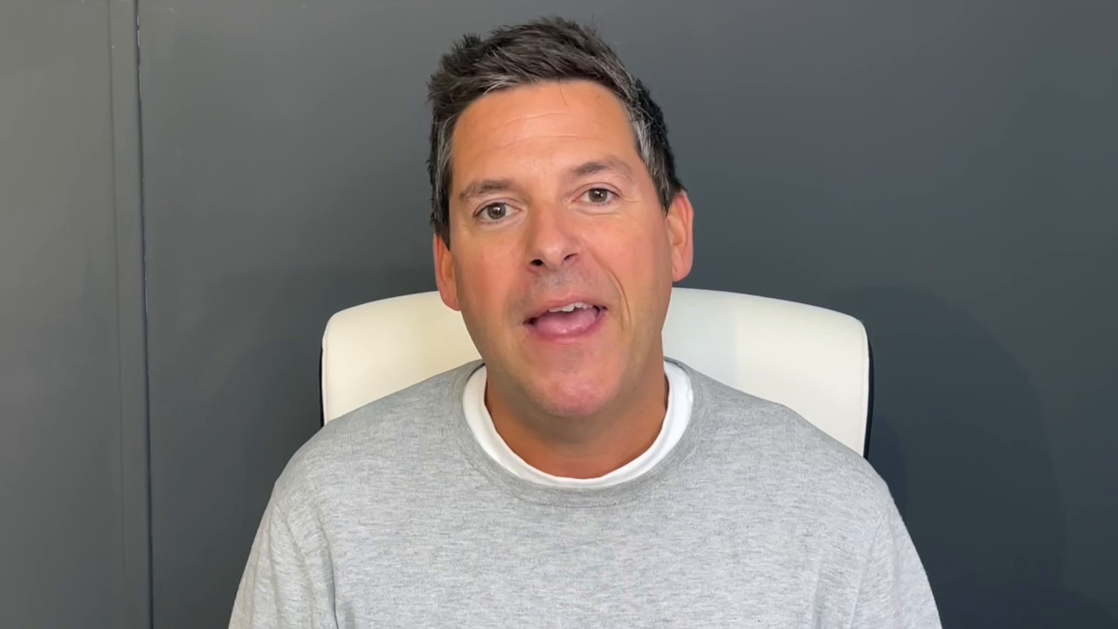